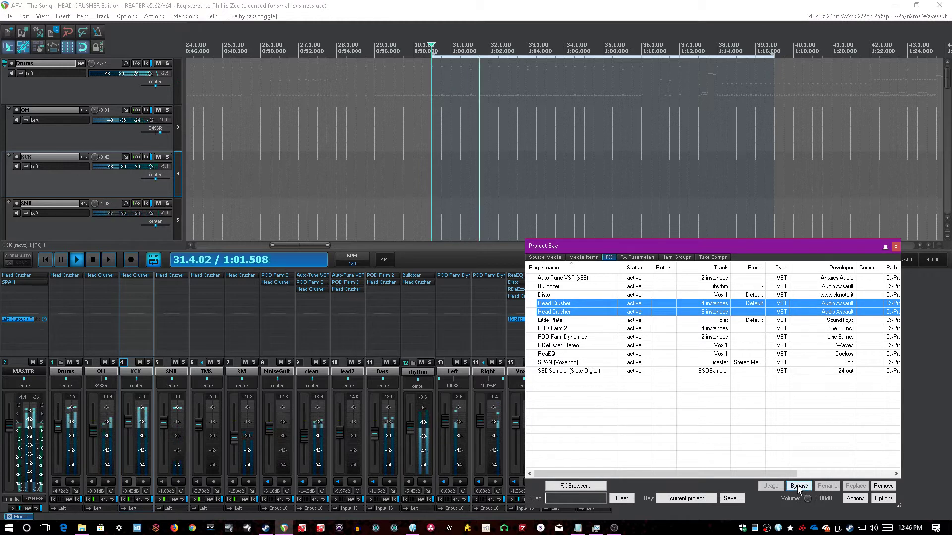
# - Bypass all Head Crusher instances in the project to compare the mix, and reactivate them
pyautogui.click(797, 486)
pyautogui.click(594, 303)
pyautogui.keyDown('shift'); pyautogui.click(594, 308); pyautogui.keyUp('shift')
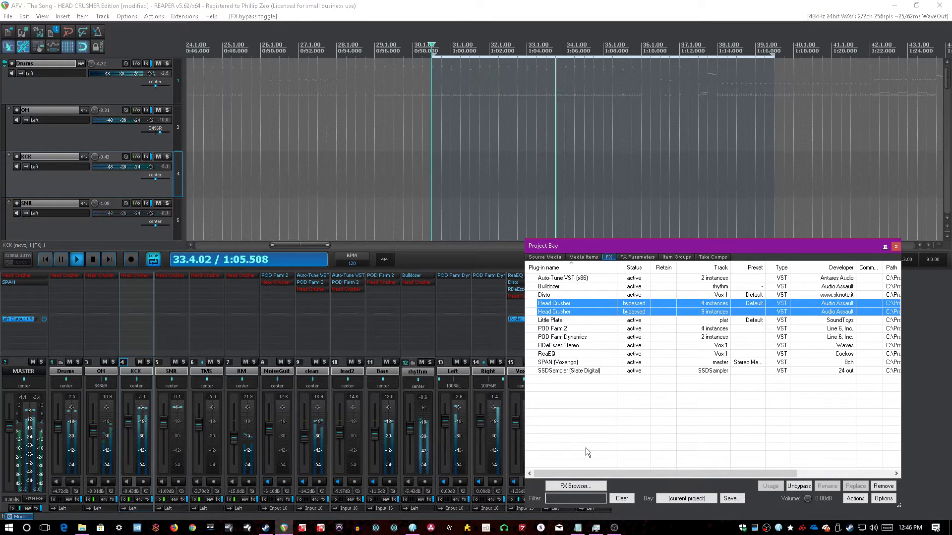
pyautogui.click(801, 489)
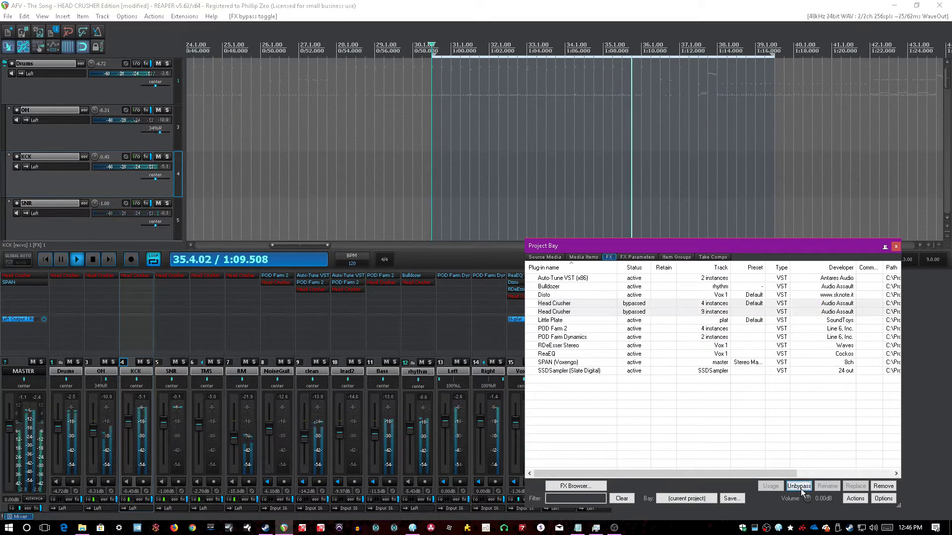
pyautogui.click(322, 4)
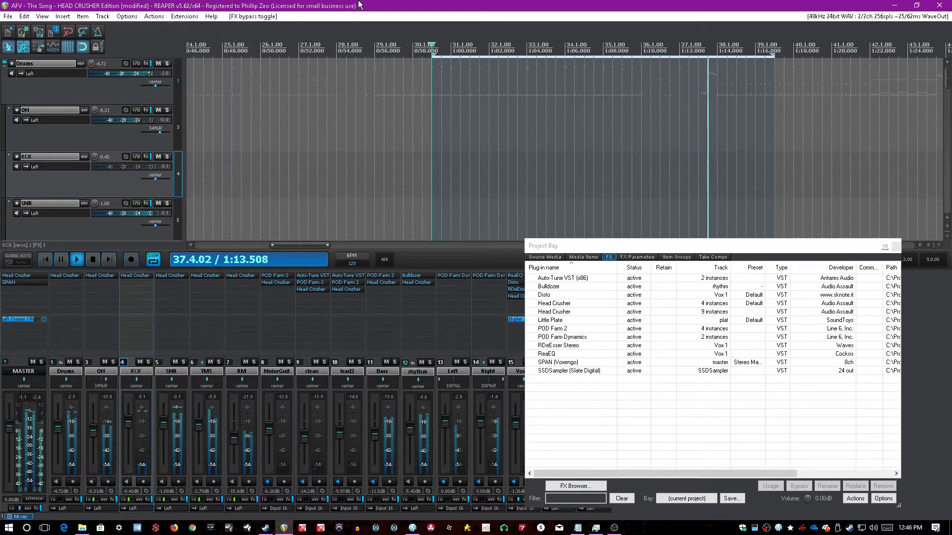
# - Repeat the comparison during playback by bypassing both Head Crusher entries and unbypassing them
pyautogui.click(587, 307)
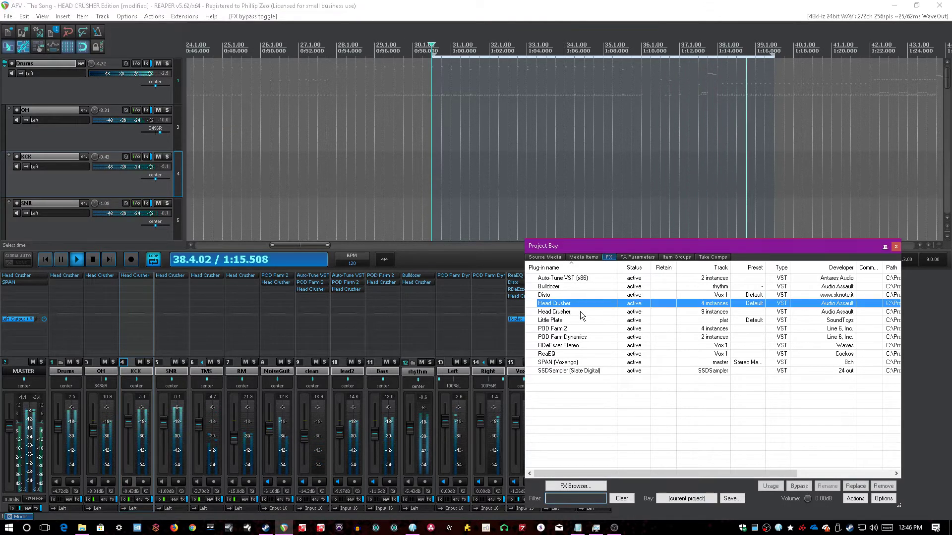
pyautogui.keyDown('shift'); pyautogui.click(580, 311); pyautogui.keyUp('shift')
pyautogui.click(796, 489)
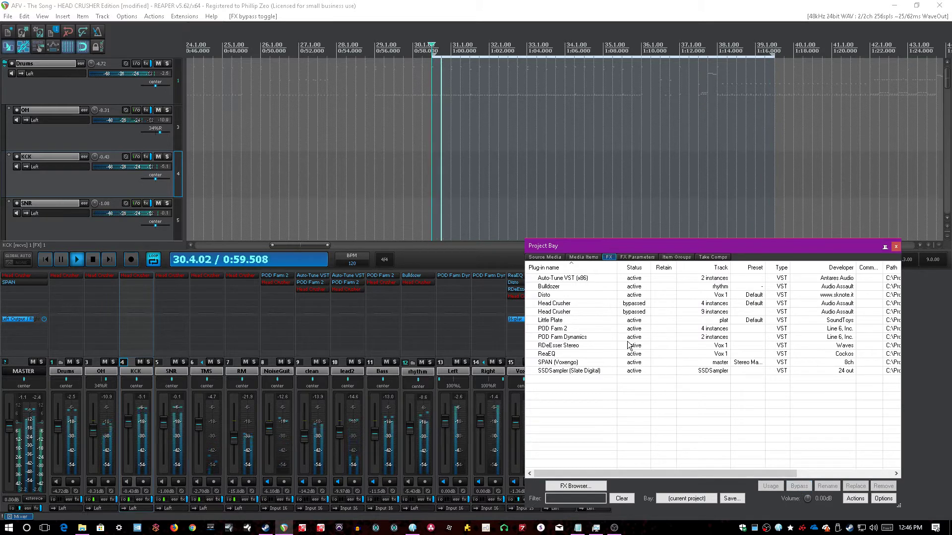
pyautogui.click(577, 303)
pyautogui.keyDown('shift'); pyautogui.click(577, 311); pyautogui.keyUp('shift')
pyautogui.click(797, 485)
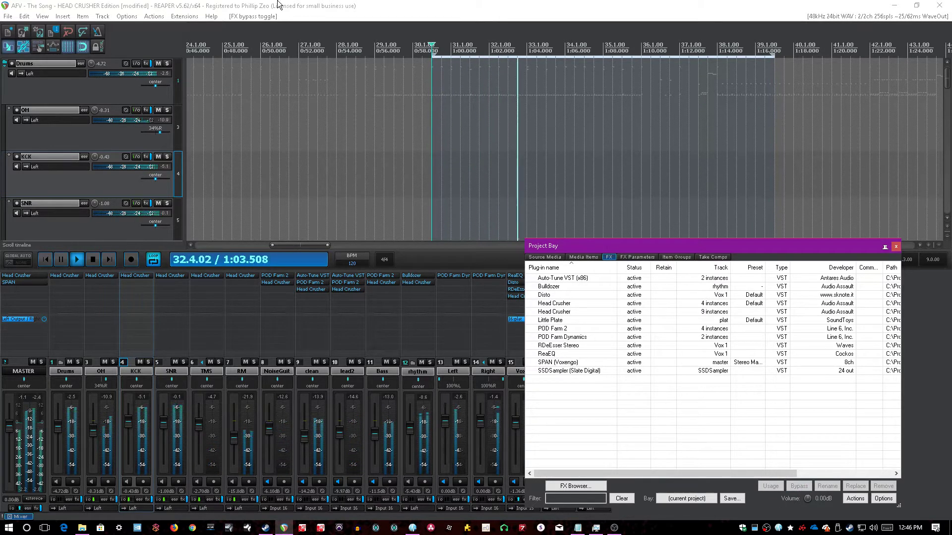
pyautogui.click(275, 5)
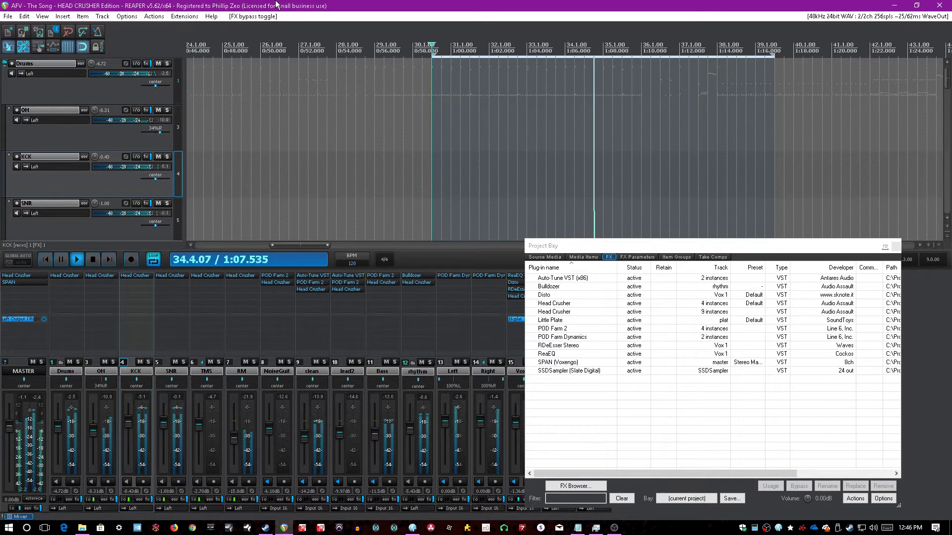
pyautogui.click(71, 399)
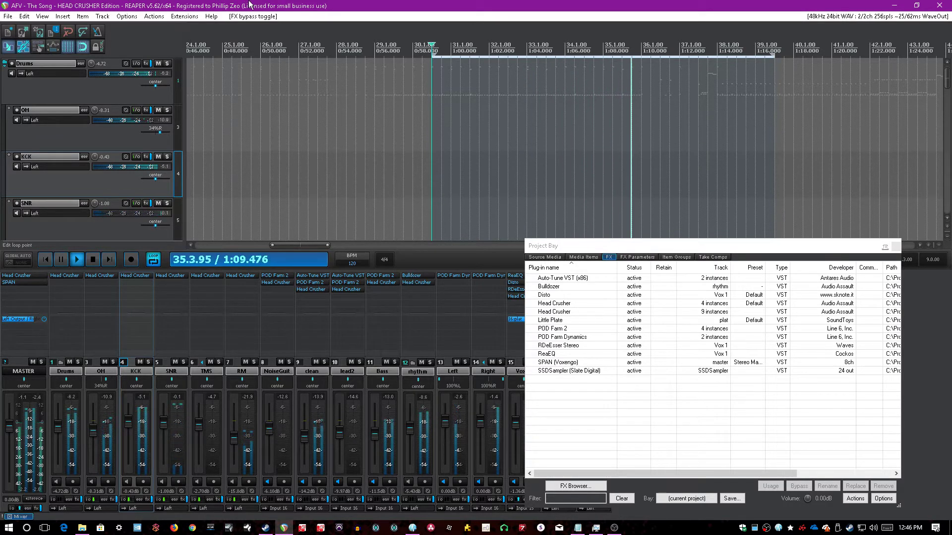
pyautogui.press('space')
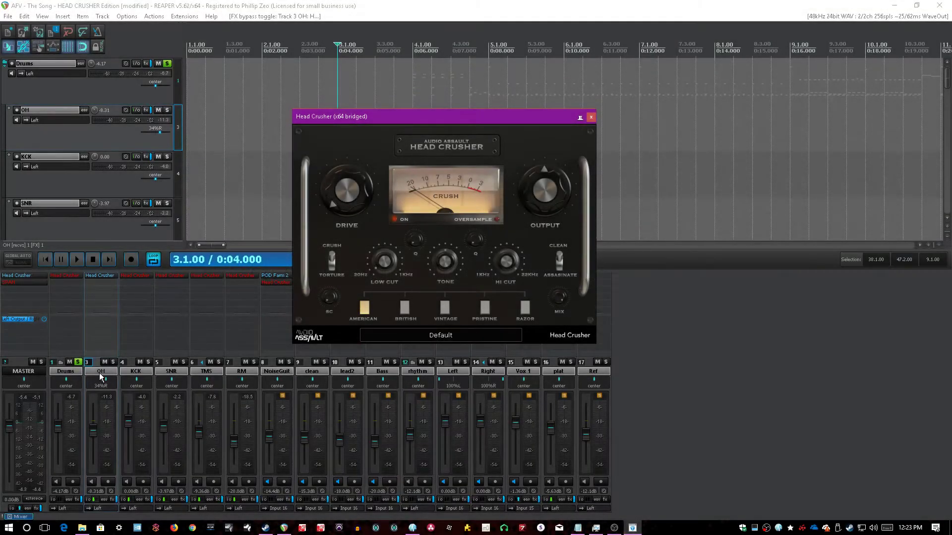
# - Start playback from bar 5 and solo the OH track
pyautogui.click(101, 376)
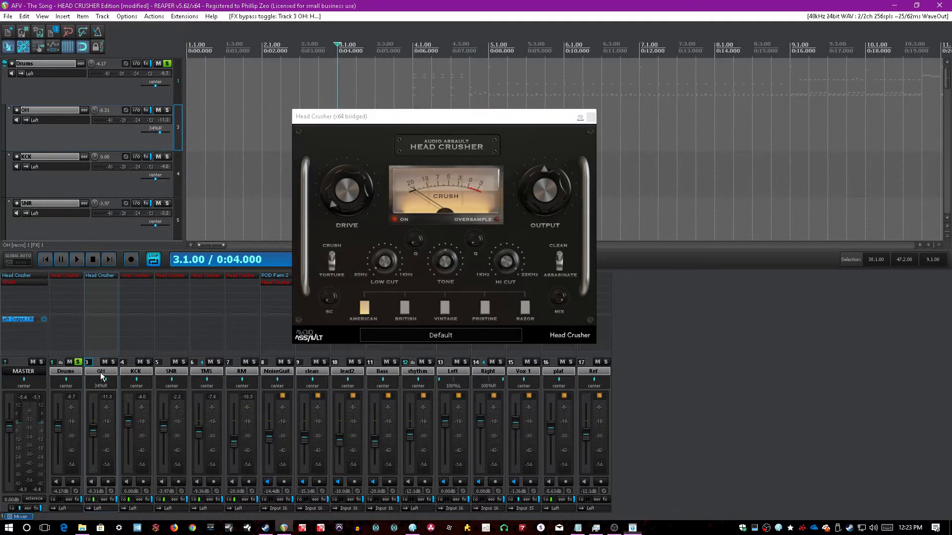
pyautogui.click(418, 58)
pyautogui.click(489, 59)
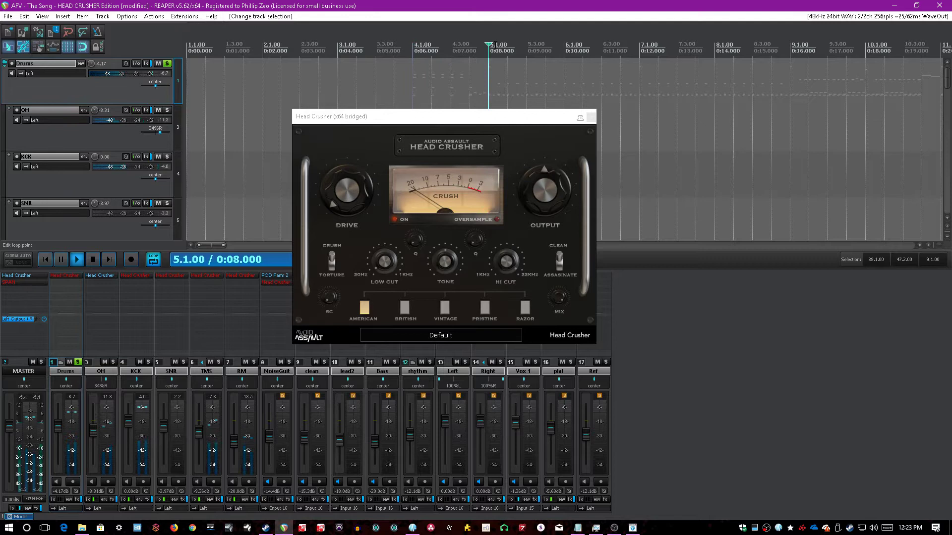
pyautogui.click(113, 362)
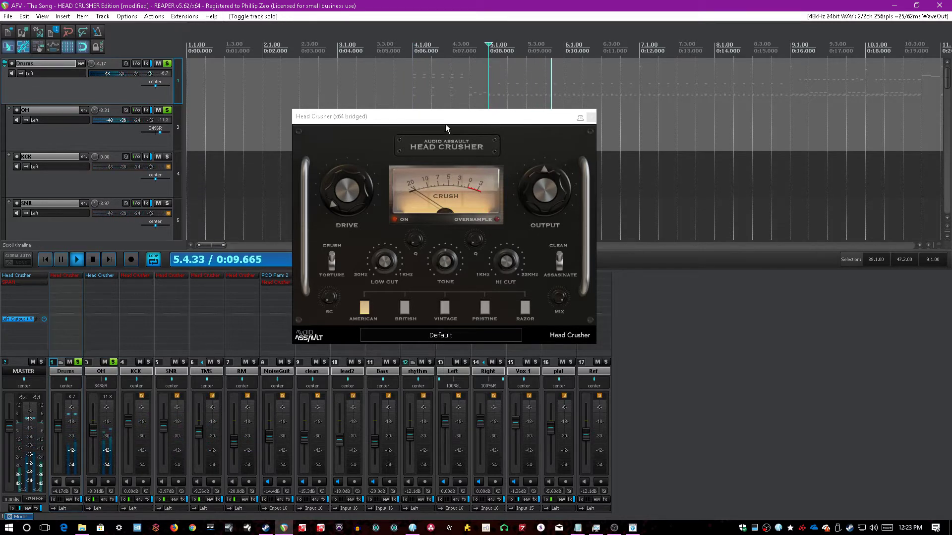
# - Load the Overheads preset in the Head Crusher on the OH track
pyautogui.moveTo(445, 123); pyautogui.dragTo(463, 187)
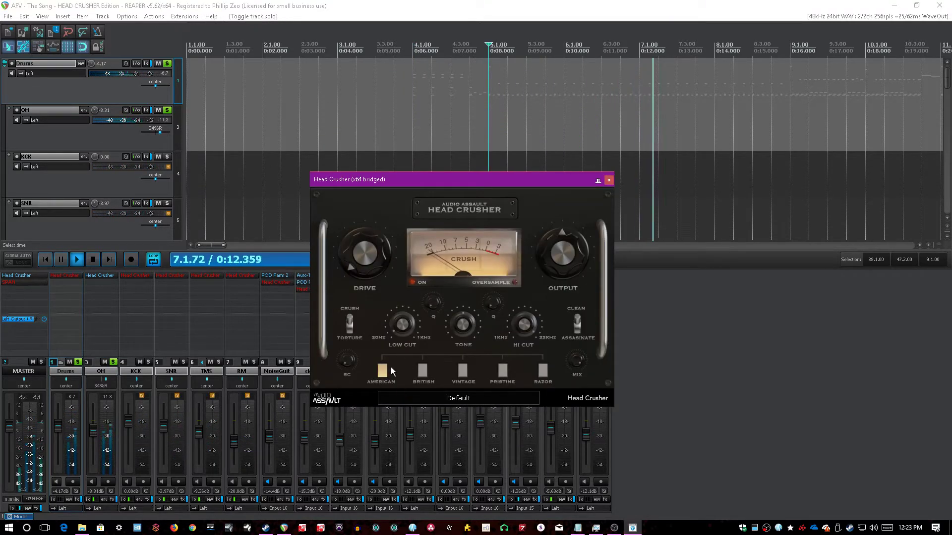
pyautogui.click(438, 392)
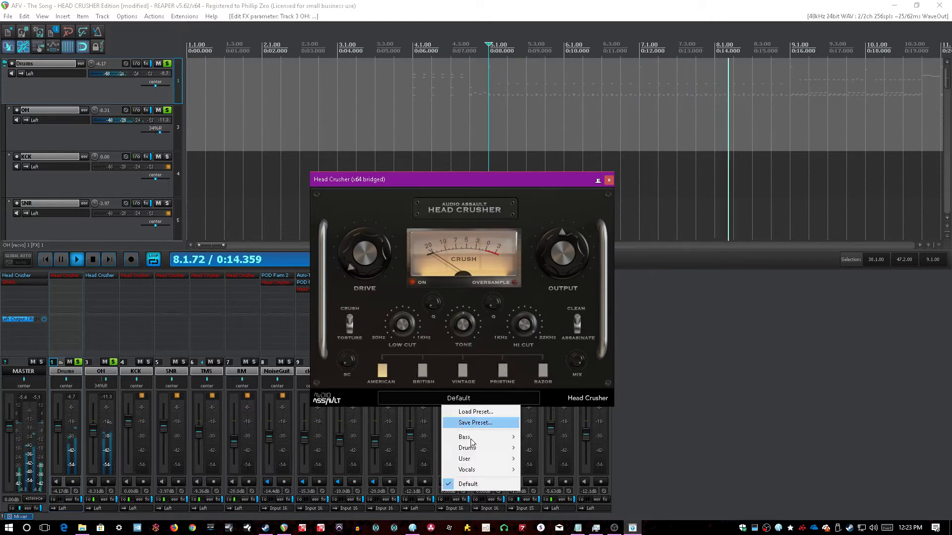
pyautogui.moveTo(484, 469)
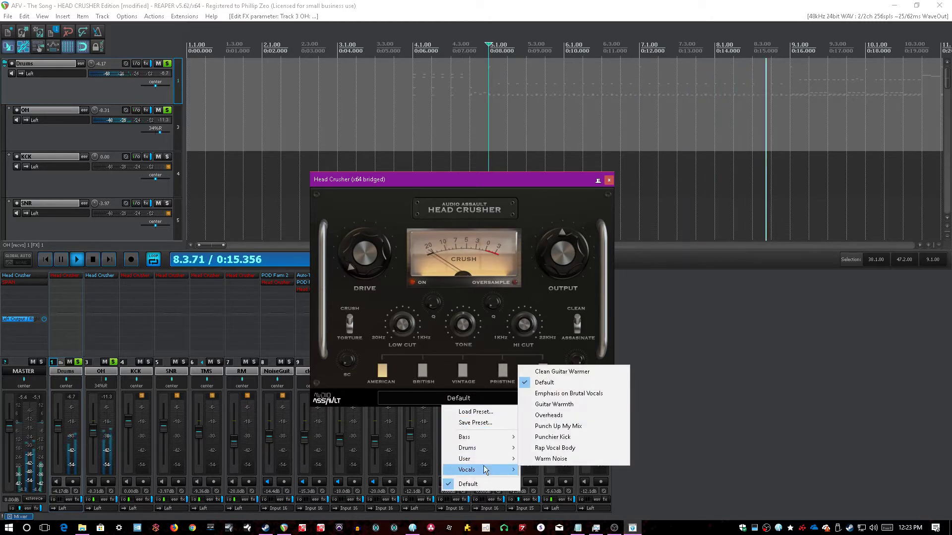
pyautogui.click(593, 415)
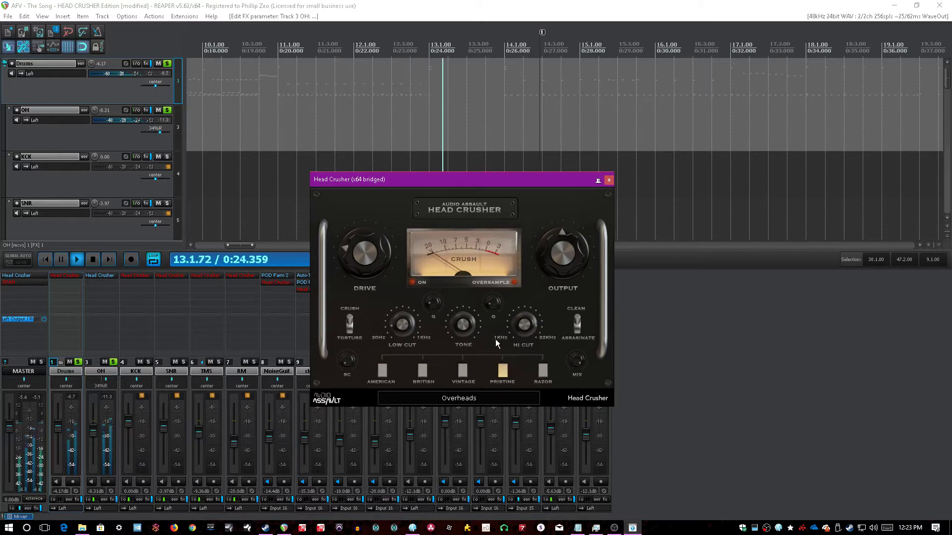
# - Try different low-cut Q and SC settings in the OH track's Head Crusher
pyautogui.moveTo(431, 184); pyautogui.dragTo(461, 212)
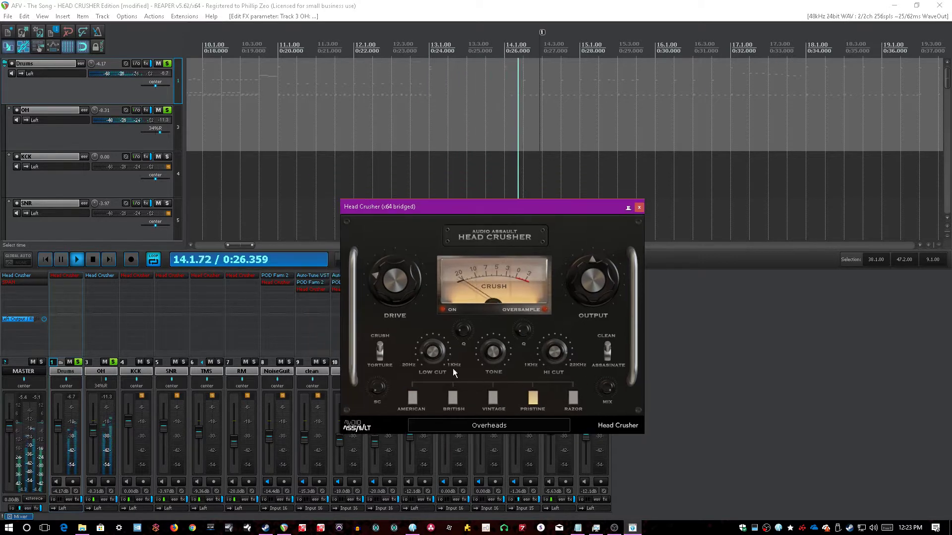
pyautogui.moveTo(435, 350)
pyautogui.moveTo(465, 331)
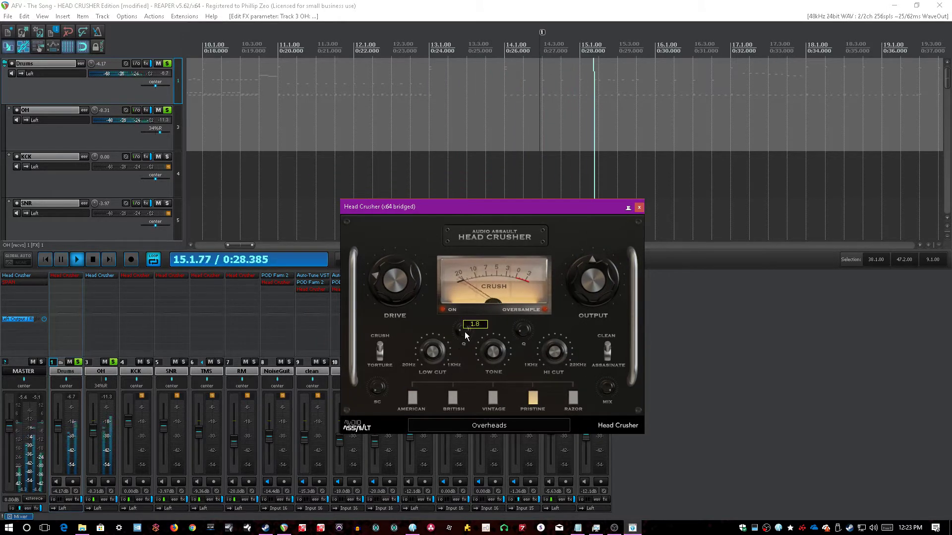
pyautogui.moveTo(465, 335); pyautogui.dragTo(463, 338)
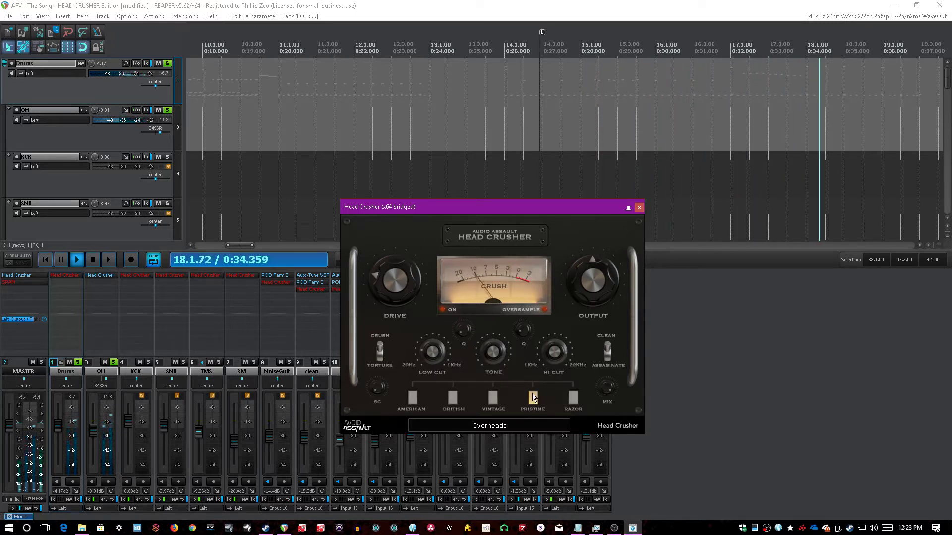
pyautogui.moveTo(374, 389); pyautogui.dragTo(377, 379)
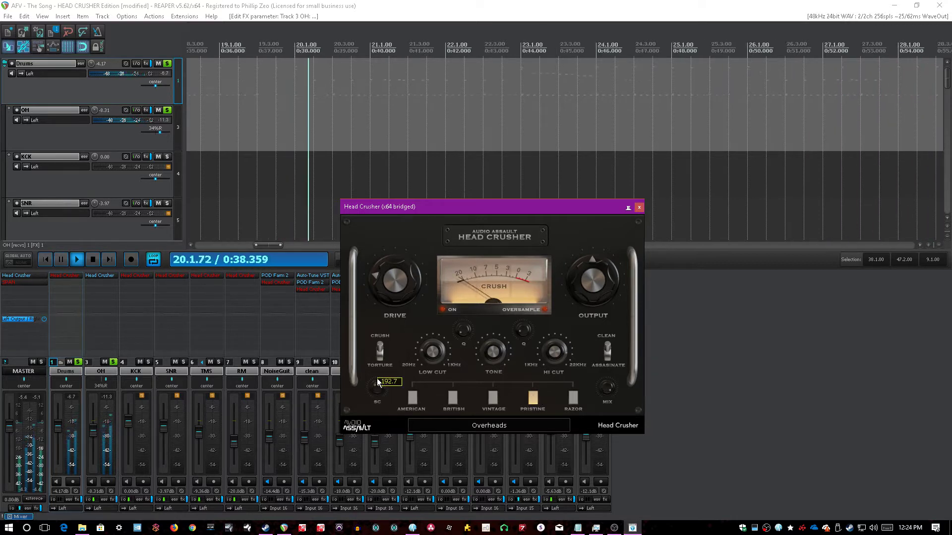
pyautogui.scroll(1, 376, 386)
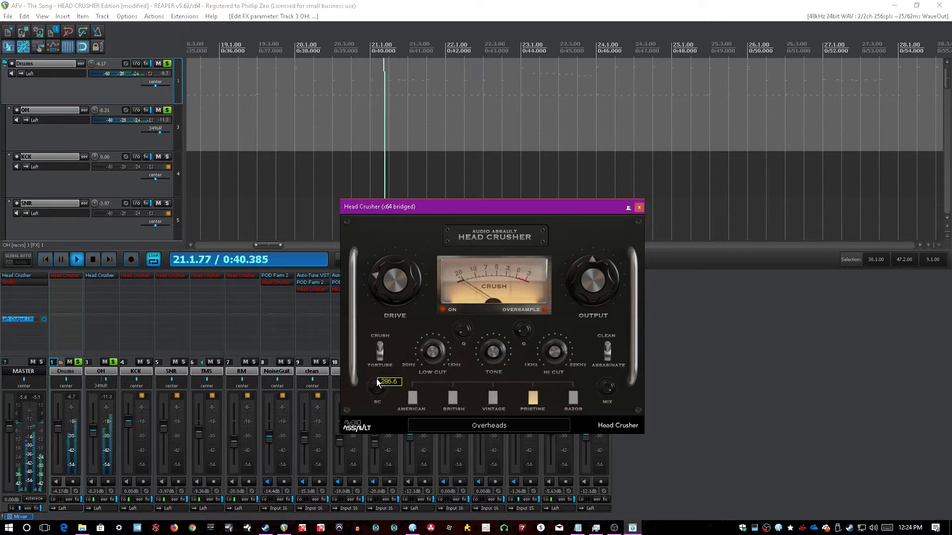
pyautogui.scroll(-2, 377, 384)
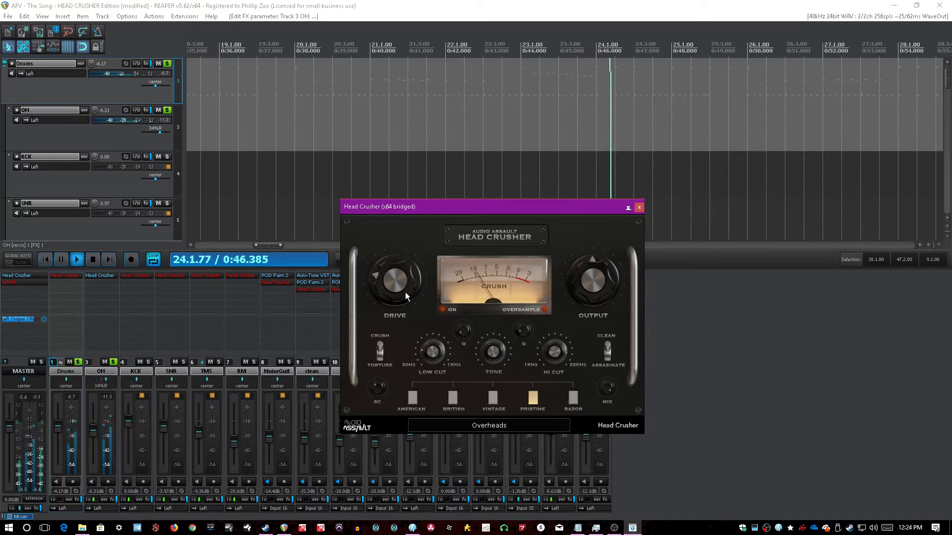
# - Turn up the drive on the OH track's Head Crusher and unsolo the OH track
pyautogui.moveTo(420, 284); pyautogui.dragTo(415, 272)
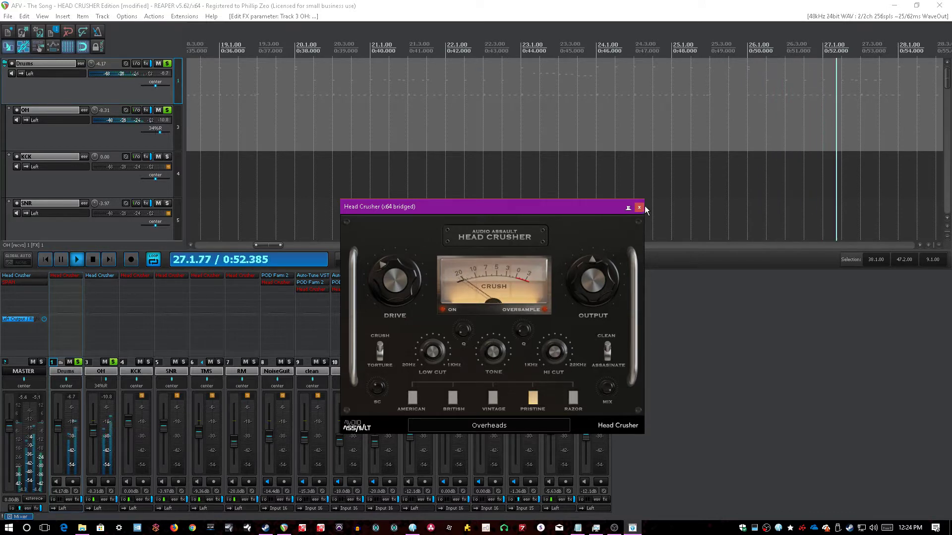
pyautogui.click(113, 363)
pyautogui.click(113, 362)
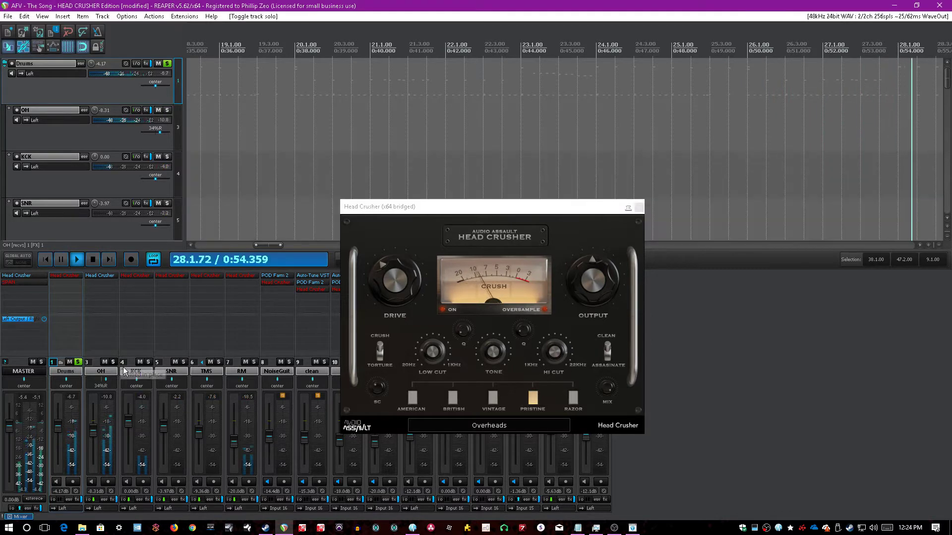
# - Solo the KCK track, then enable and open its Head Crusher plugin
pyautogui.click(136, 371)
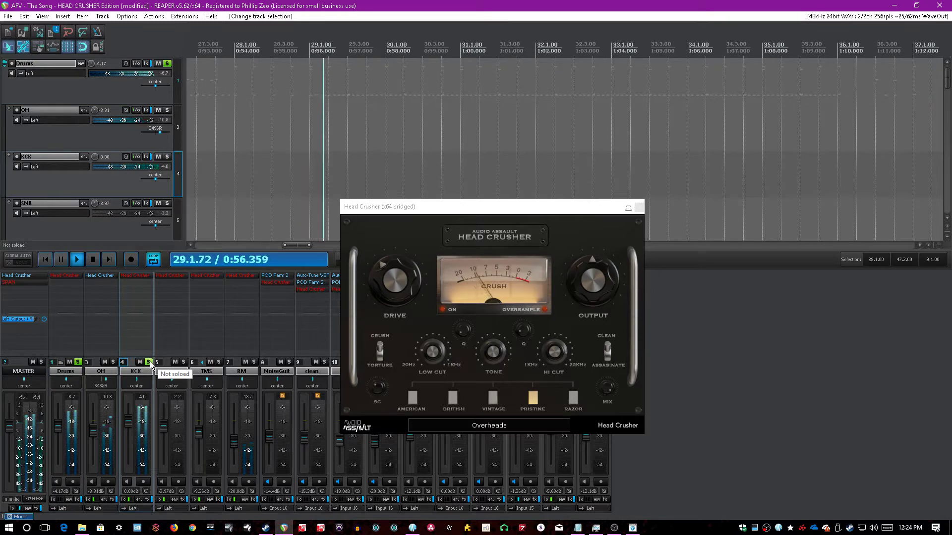
pyautogui.click(148, 363)
pyautogui.click(135, 275)
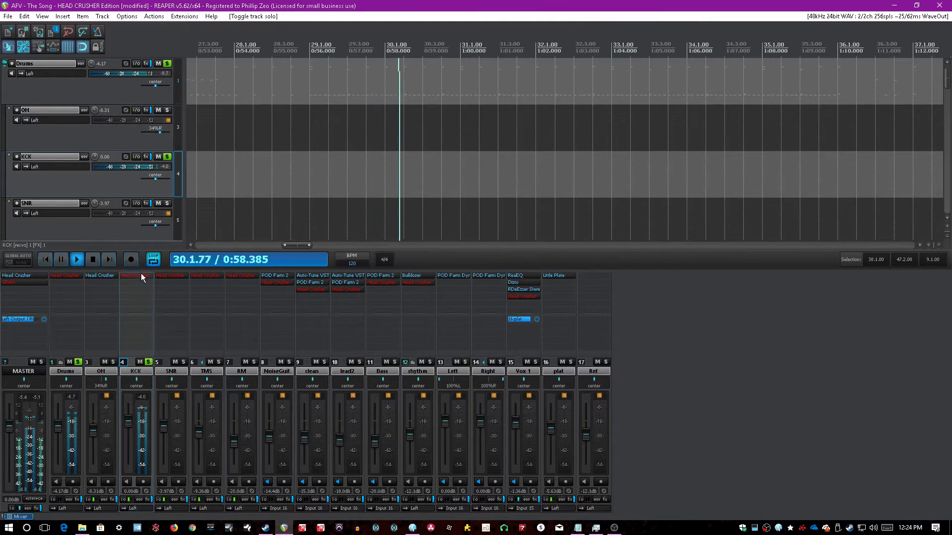
pyautogui.click(144, 275)
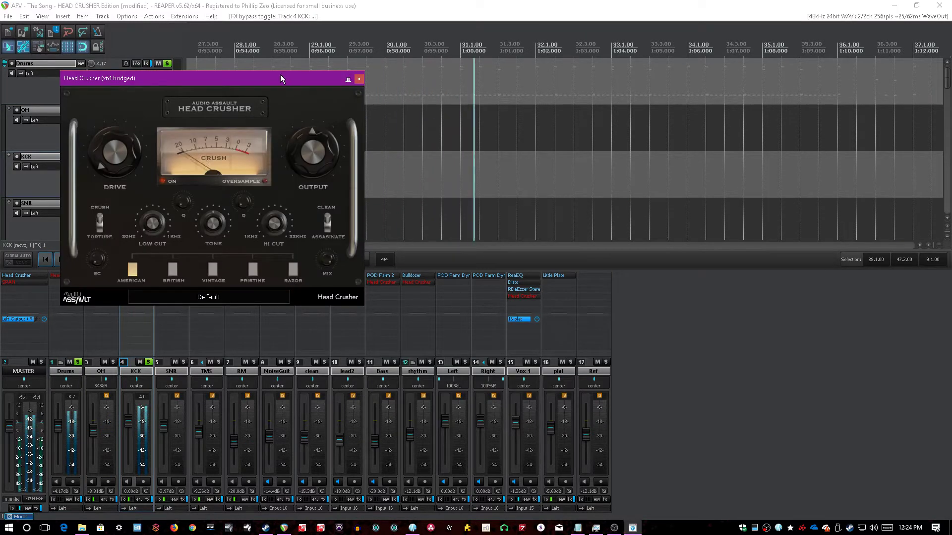
# - Load the Clickier Kick preset in the KCK track's Head Crusher
pyautogui.moveTo(280, 75); pyautogui.dragTo(396, 114)
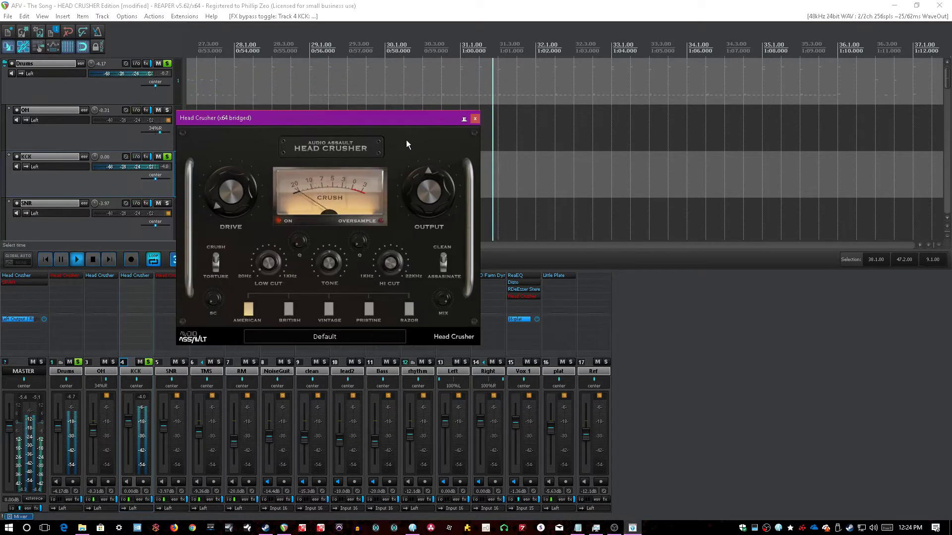
pyautogui.click(323, 338)
pyautogui.moveTo(385, 399)
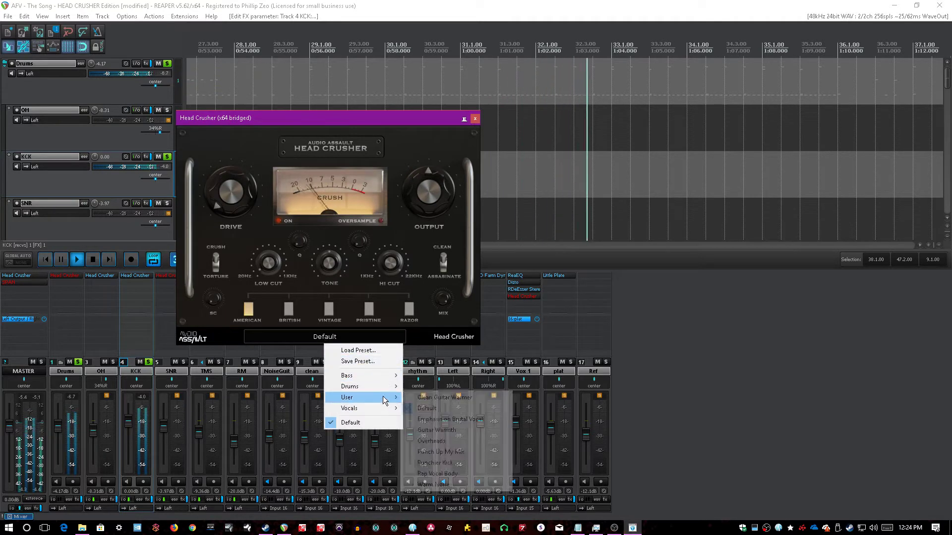
pyautogui.click(465, 463)
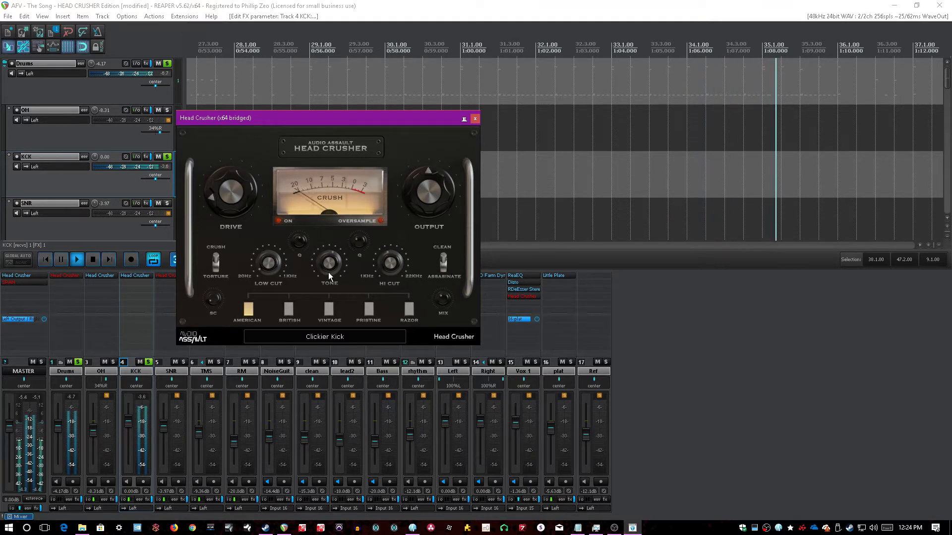
# - Raise the SC setting of the KCK track's Head Crusher
pyautogui.moveTo(214, 303)
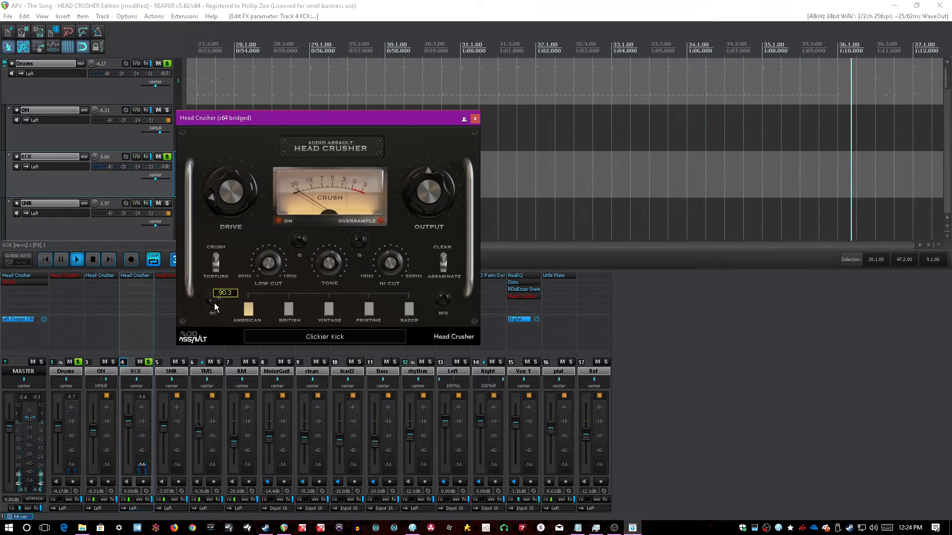
pyautogui.scroll(5, 215, 305)
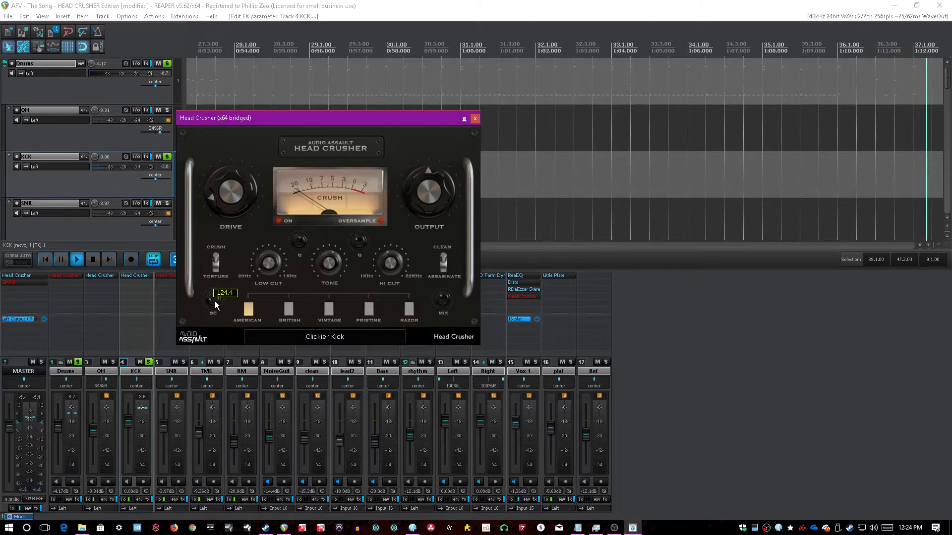
pyautogui.scroll(3, 215, 301)
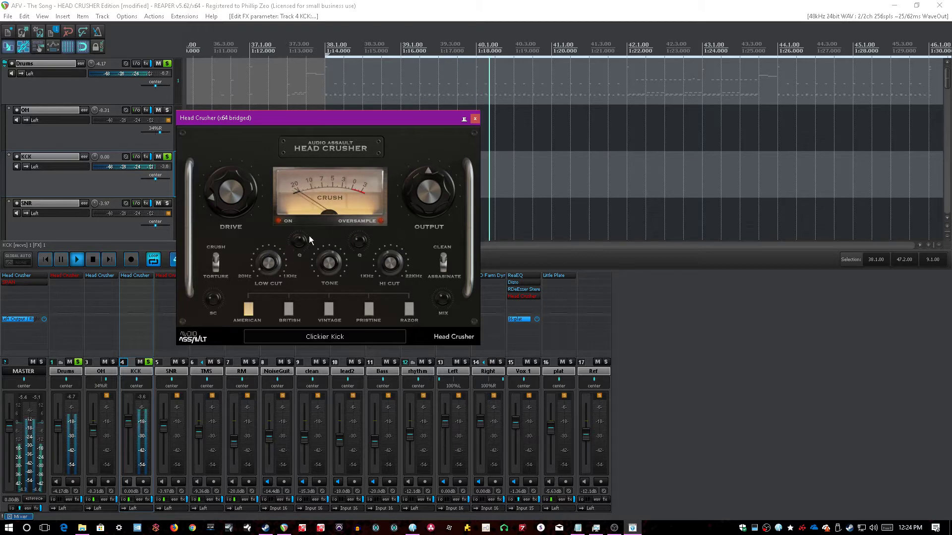
# - Adjust the low cut and its Q in the KCK track's Head Crusher
pyautogui.moveTo(299, 243)
pyautogui.scroll(-4, 297, 250)
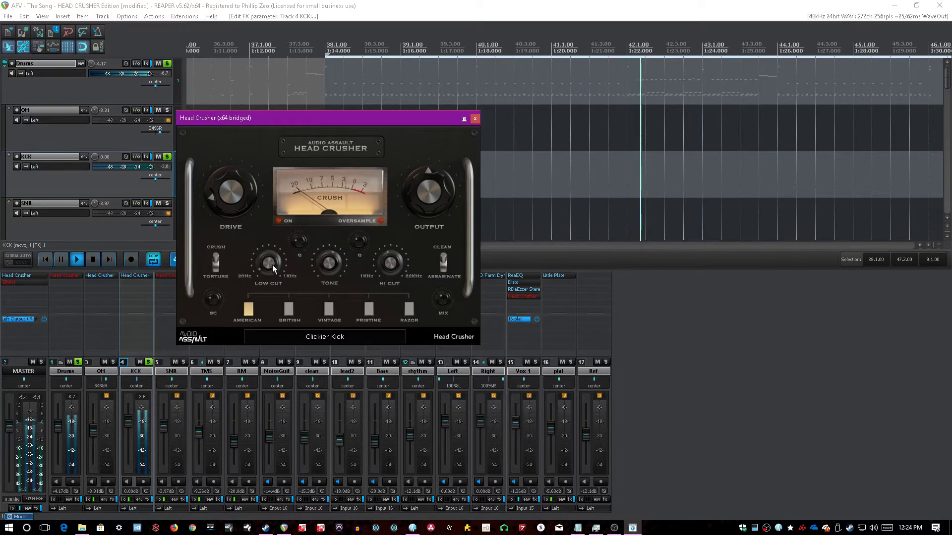
pyautogui.scroll(6, 294, 248)
pyautogui.moveTo(295, 243); pyautogui.dragTo(327, 264)
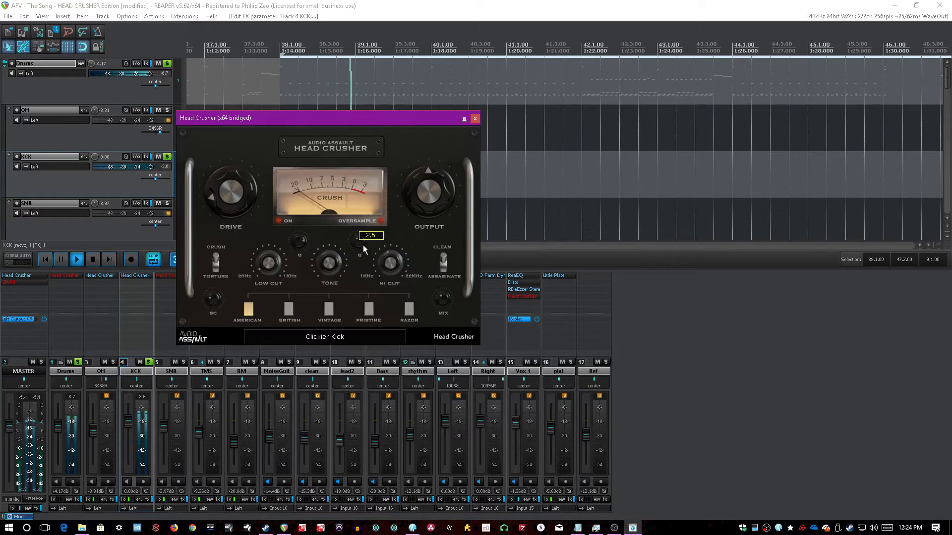
# - Adjust the hi cut and mix in the KCK track's Head Crusher, then close the plugin
pyautogui.moveTo(391, 266); pyautogui.dragTo(392, 261)
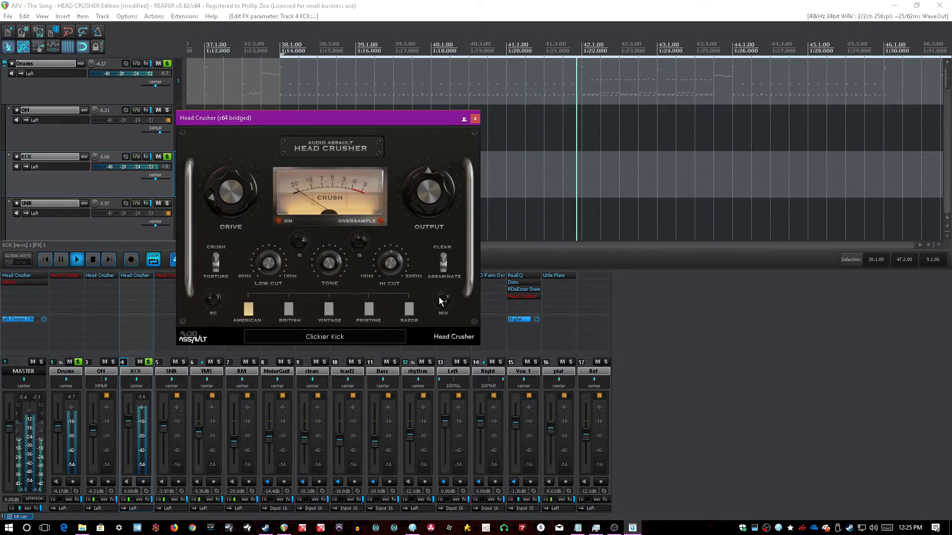
pyautogui.moveTo(438, 299); pyautogui.dragTo(432, 314)
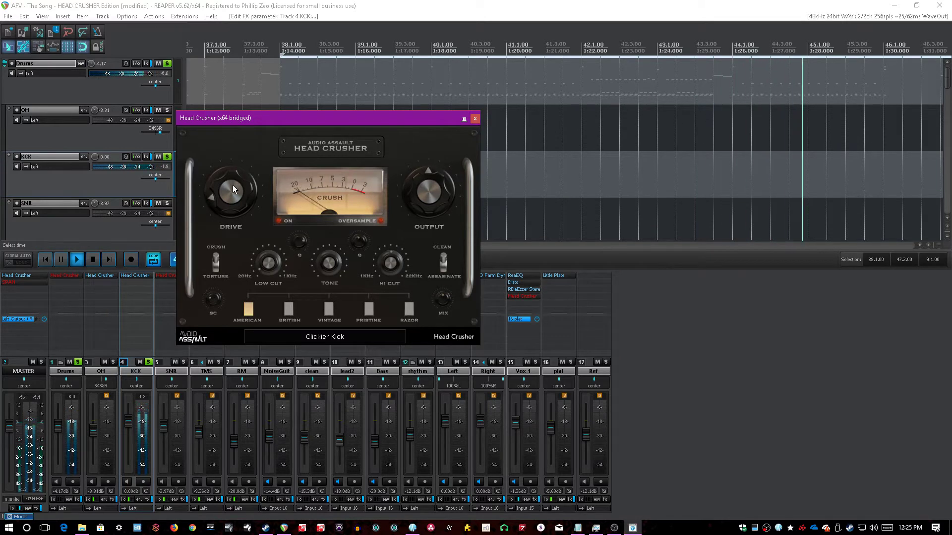
pyautogui.click(475, 119)
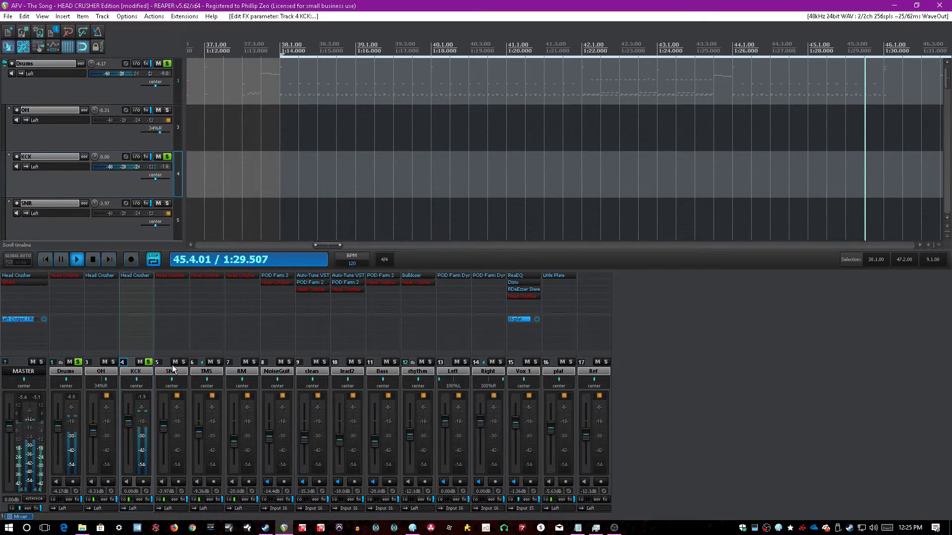
# - Unsolo the KCK track and lower its volume to -0.43 dB
pyautogui.click(148, 362)
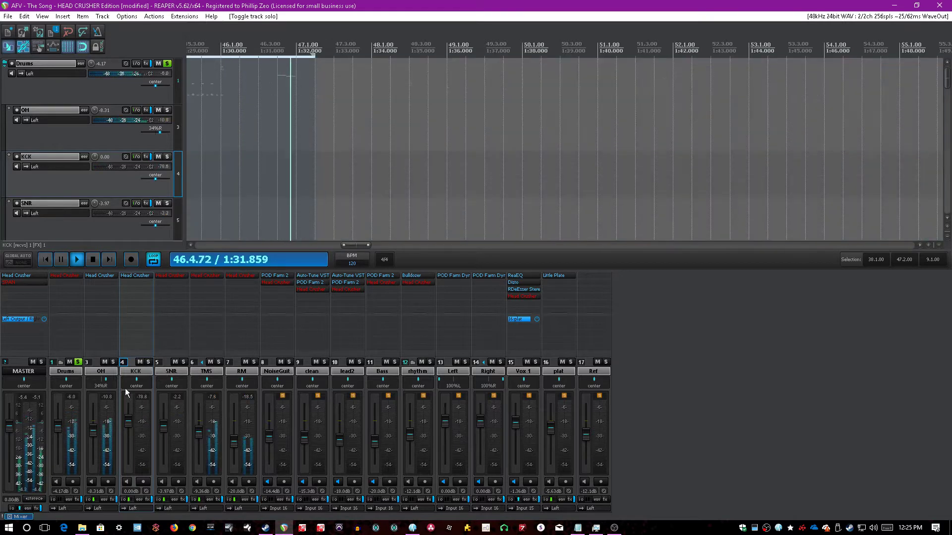
pyautogui.moveTo(128, 423); pyautogui.dragTo(129, 425)
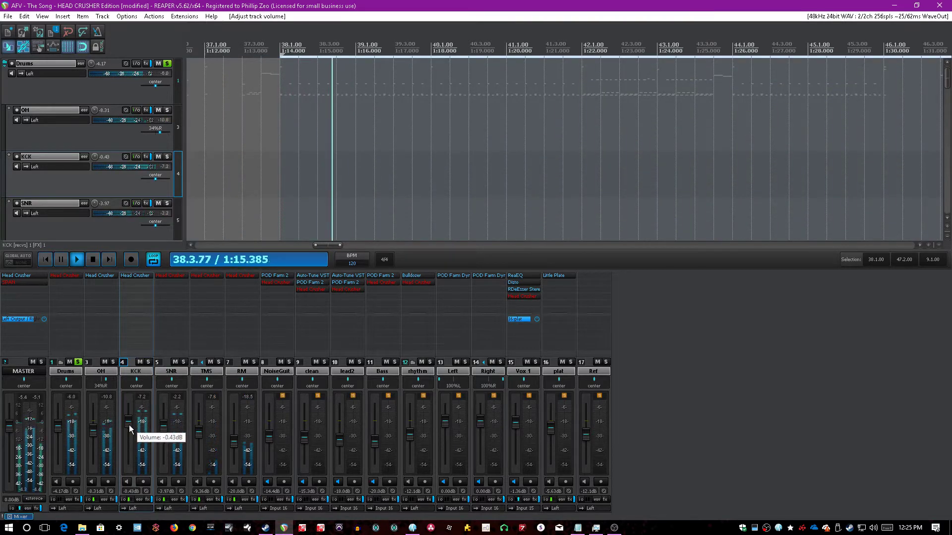
# - Solo the SNR track, then enable and open its Head Crusher plugin
pyautogui.click(177, 368)
pyautogui.click(183, 363)
pyautogui.click(179, 275)
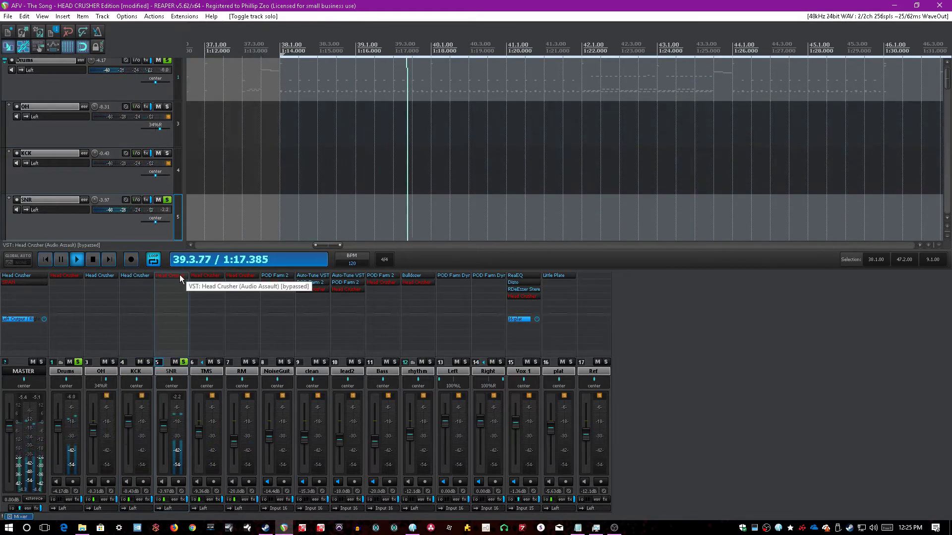
pyautogui.click(180, 275)
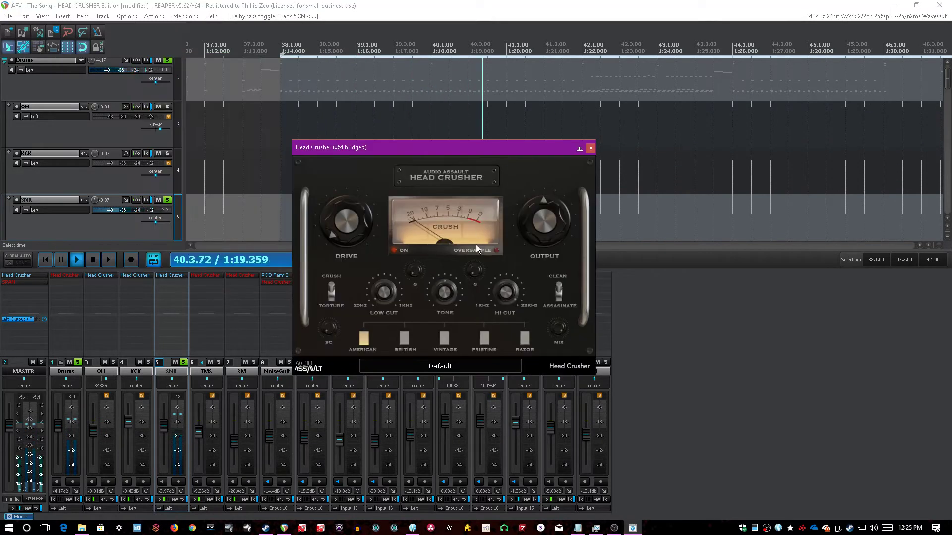
# - Turn on oversampling in the SNR track's Head Crusher and try the Vintage mode with a high drive
pyautogui.click(496, 250)
pyautogui.click(405, 341)
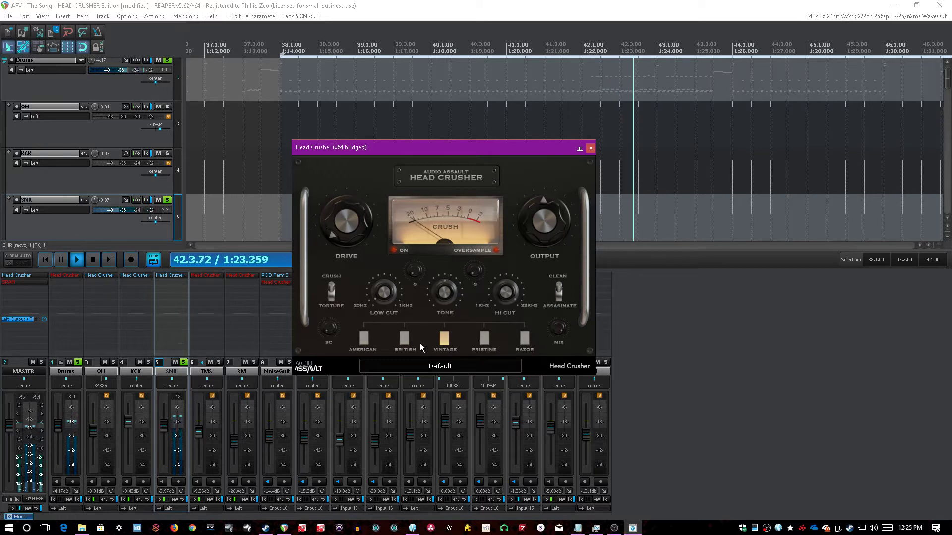
pyautogui.moveTo(350, 219); pyautogui.dragTo(360, 153)
pyautogui.moveTo(352, 201); pyautogui.dragTo(357, 237)
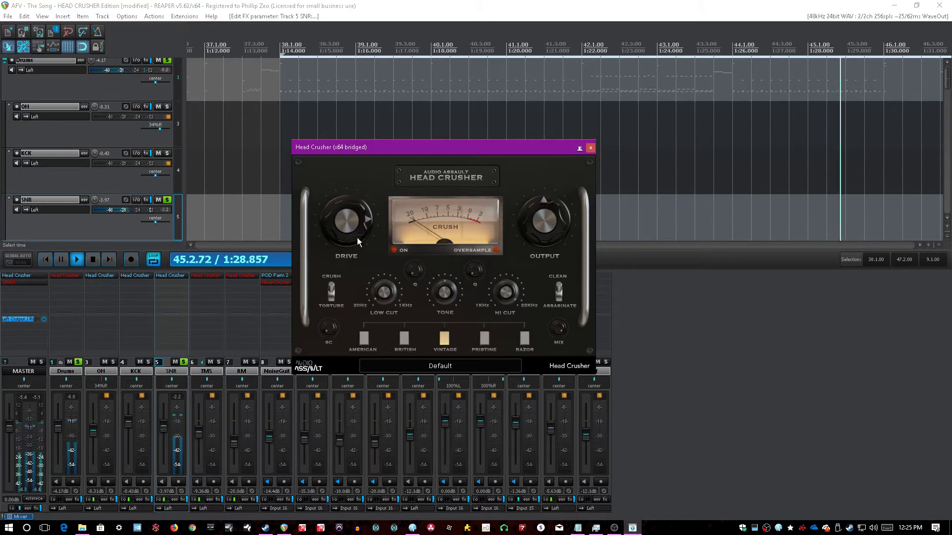
# - Switch the SNR track's Head Crusher to British mode and lower its drive
pyautogui.click(404, 338)
pyautogui.click(343, 119)
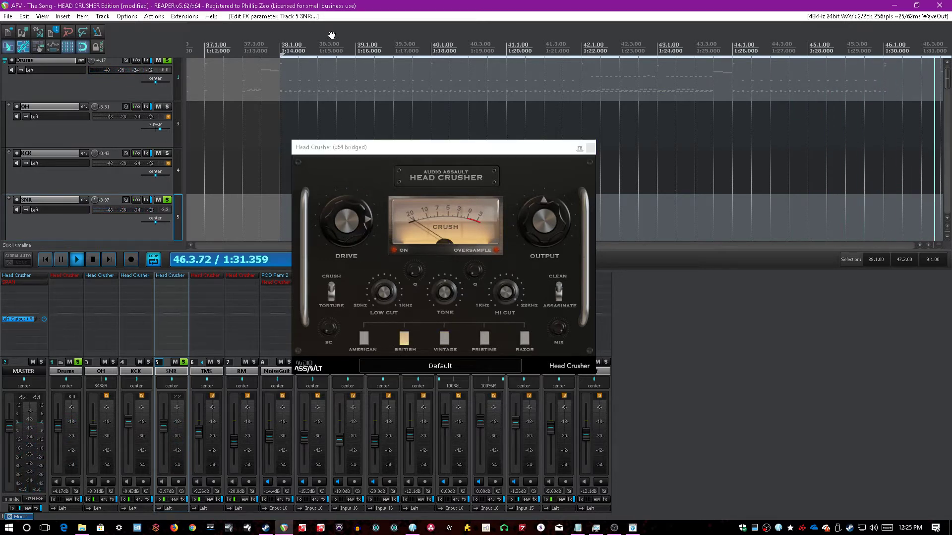
pyautogui.moveTo(344, 222); pyautogui.dragTo(346, 230)
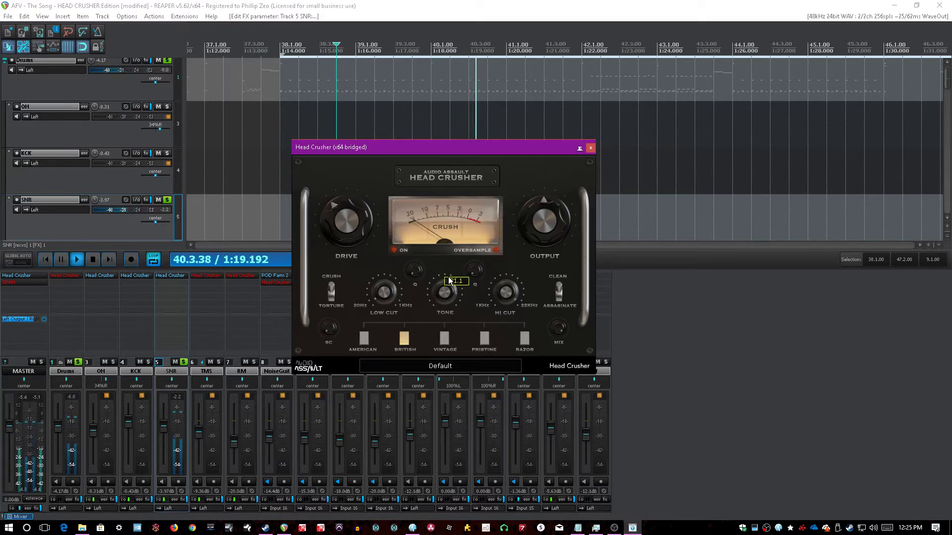
# - Adjust the SC setting and the low cut with its Q in the SNR track's Head Crusher
pyautogui.moveTo(335, 336)
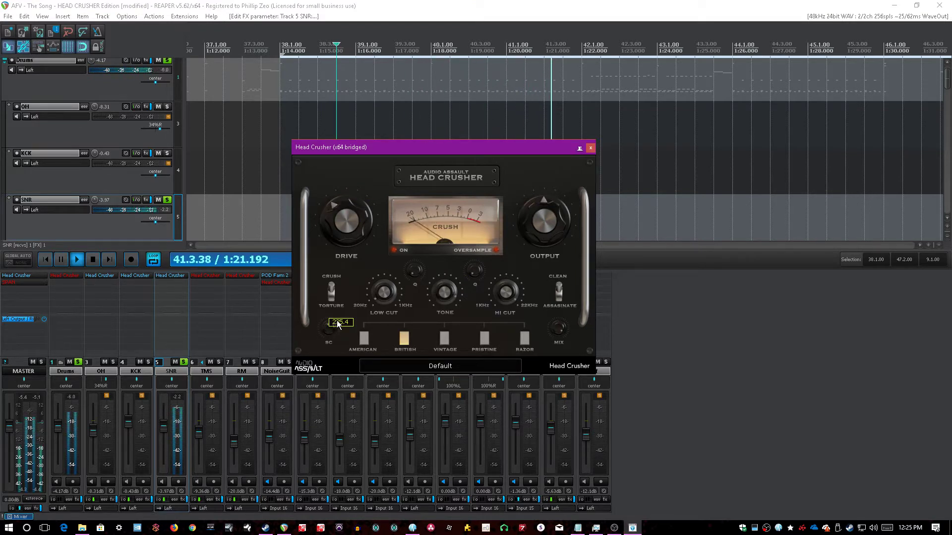
pyautogui.moveTo(385, 299); pyautogui.dragTo(415, 265)
pyautogui.moveTo(412, 268)
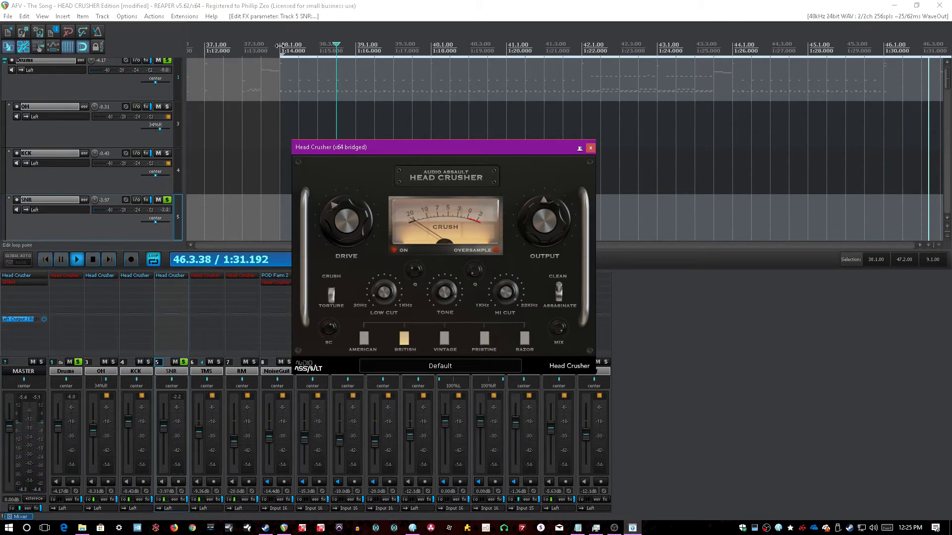
# - Place the edit cursor at 38.1.00 and set the SNR track's Head Crusher switches to Assassinate and Crush
pyautogui.click(280, 218)
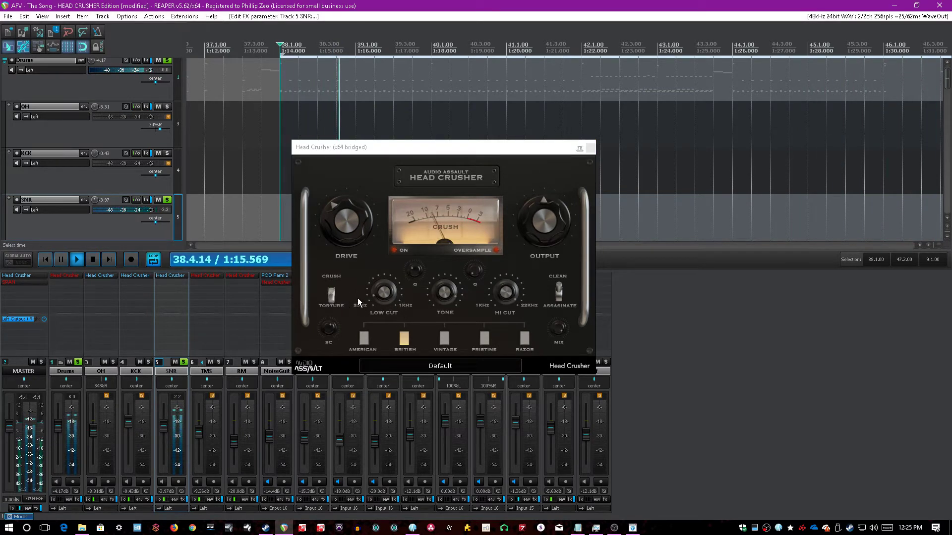
pyautogui.click(556, 293)
pyautogui.click(332, 299)
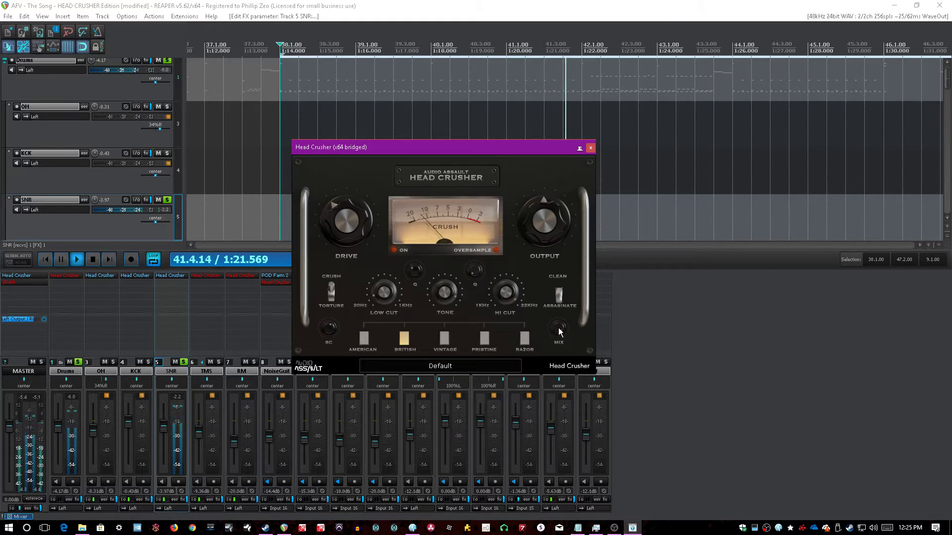
# - Raise the drive to its middle position and adjust the hi cut in the SNR track's Head Crusher
pyautogui.moveTo(342, 237); pyautogui.dragTo(343, 222)
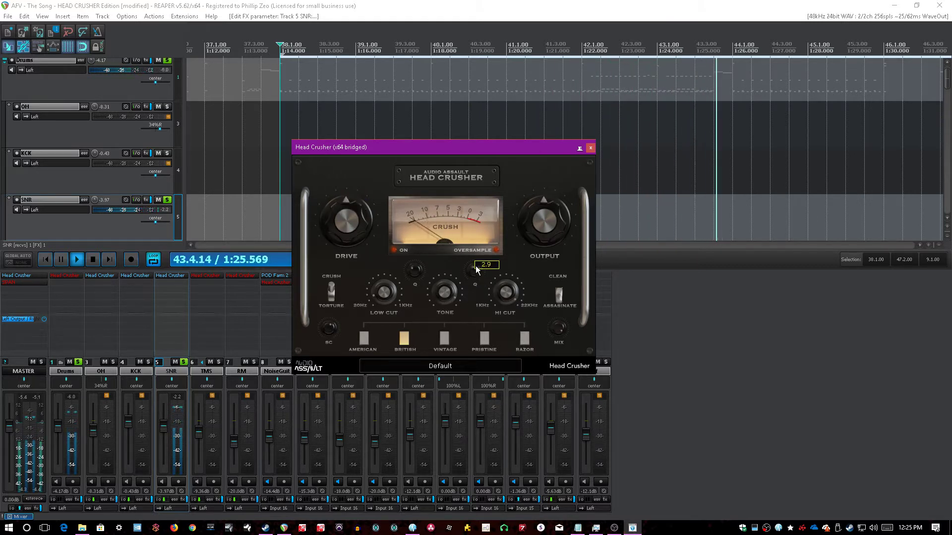
pyautogui.moveTo(509, 297)
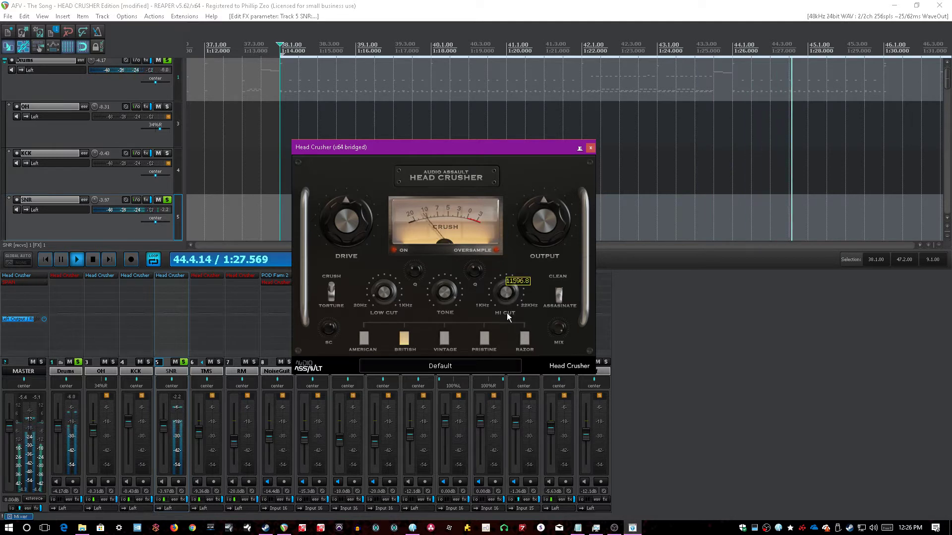
pyautogui.moveTo(511, 296)
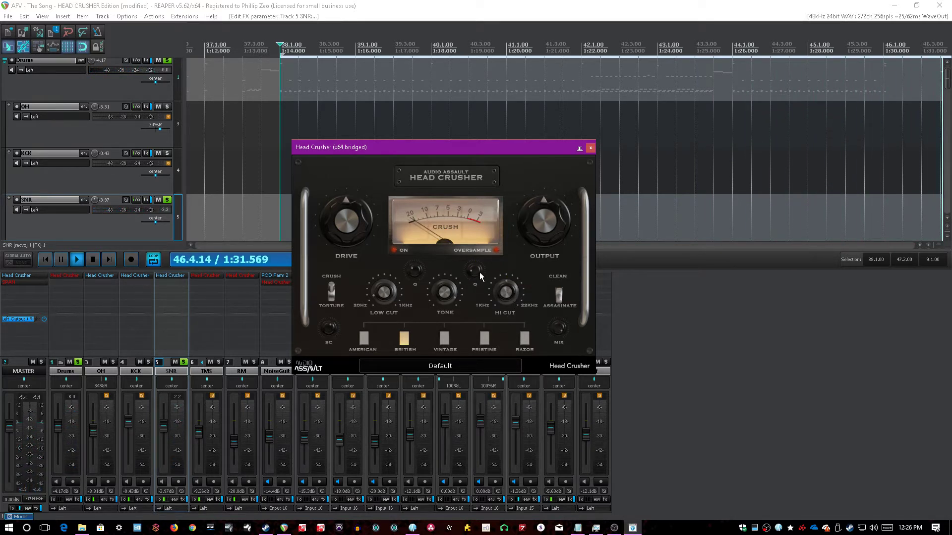
# - Set the mix of the SNR track's Head Crusher to 51.79 and close the plugin
pyautogui.scroll(-4, 708, 149)
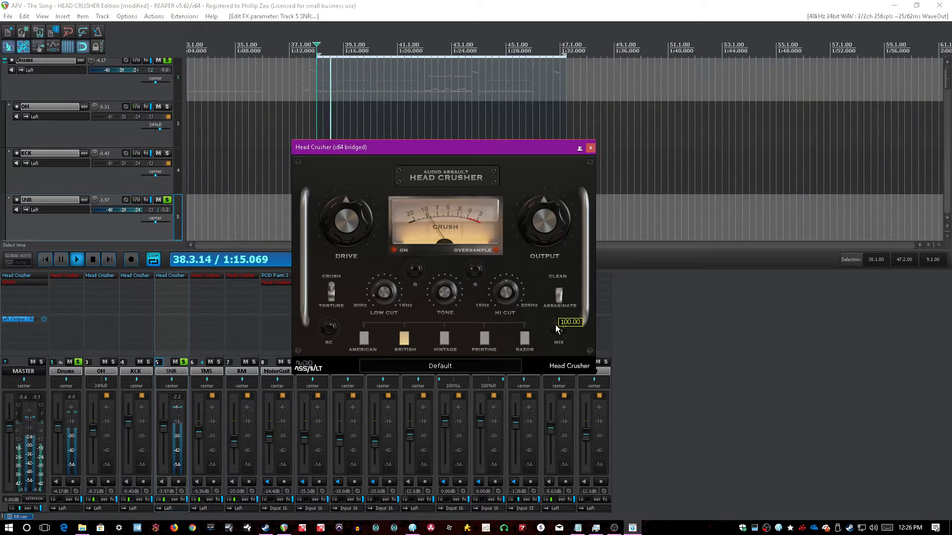
pyautogui.moveTo(550, 340)
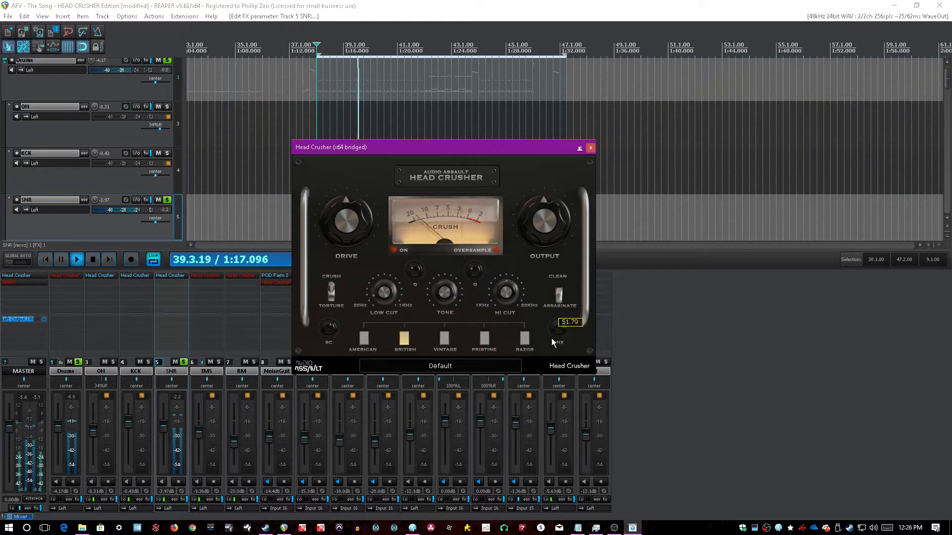
pyautogui.moveTo(558, 332); pyautogui.dragTo(559, 333)
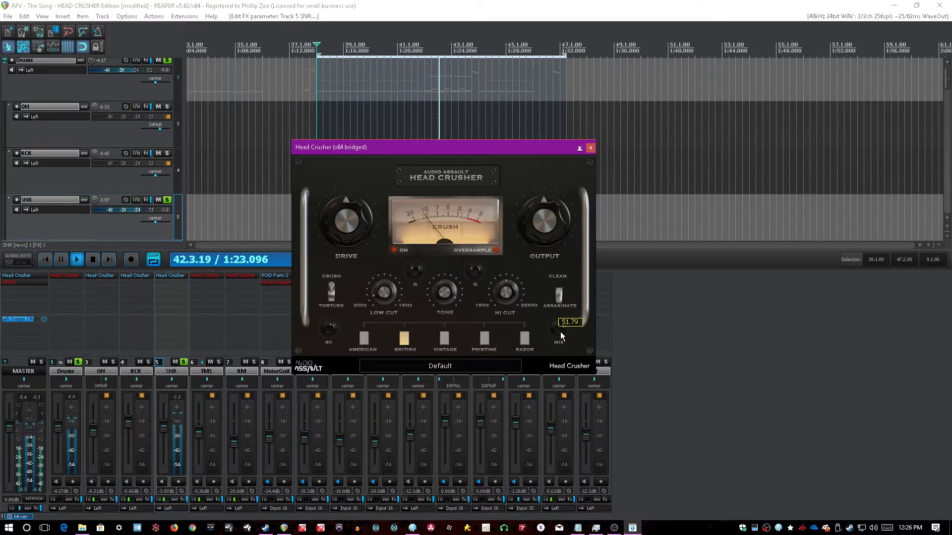
pyautogui.click(591, 148)
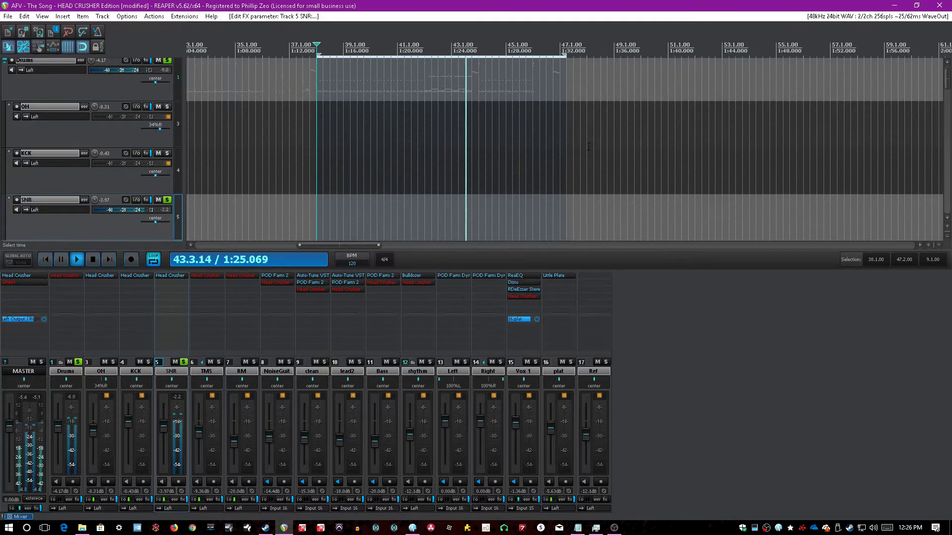
# - Set the looped time selection from 38.2.00 to 46.2.00 and unsolo the SNR track
pyautogui.moveTo(594, 147); pyautogui.dragTo(519, 145)
pyautogui.moveTo(323, 151); pyautogui.dragTo(538, 149)
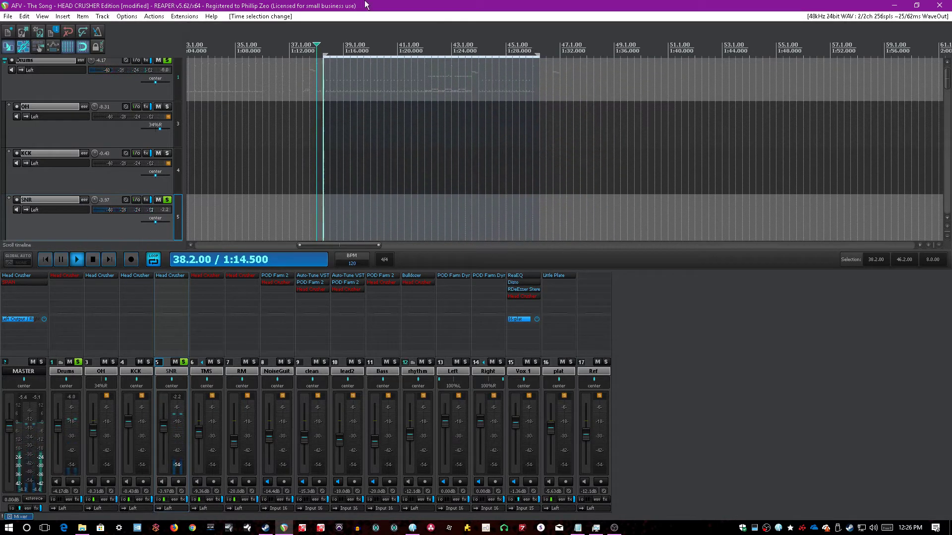
pyautogui.click(184, 362)
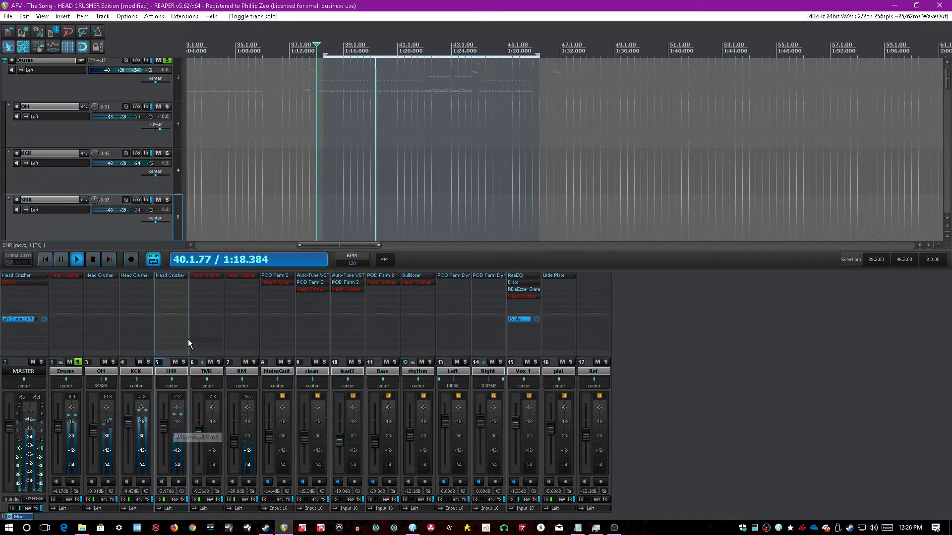
# - Raise the output of the SNR track's Head Crusher to 2.6
pyautogui.click(173, 276)
pyautogui.moveTo(534, 227); pyautogui.dragTo(538, 221)
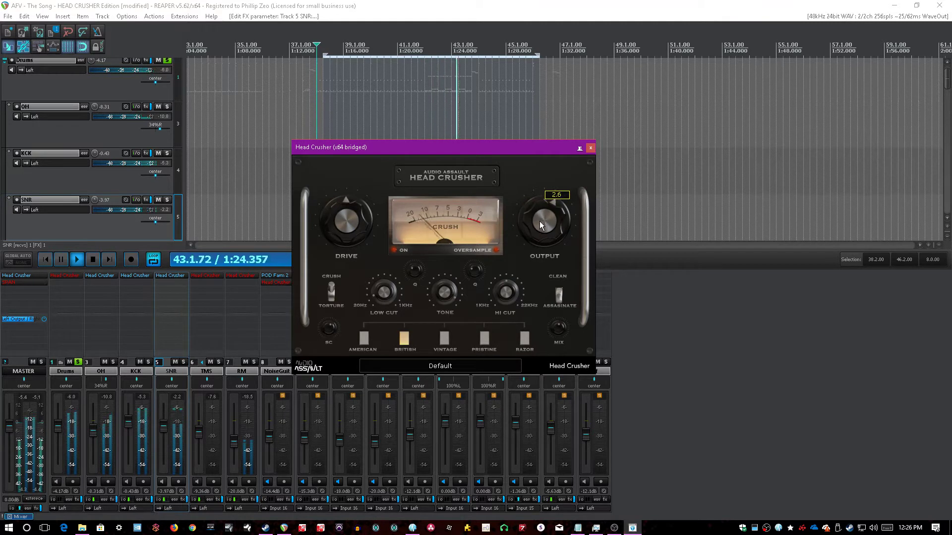
pyautogui.click(590, 148)
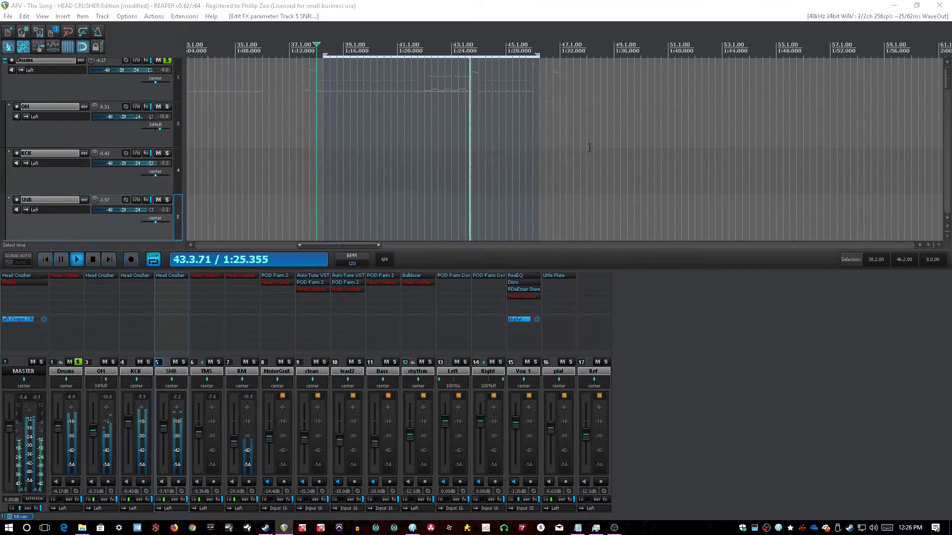
# - Solo the TMS track and open its Head Crusher, with the loop set from 43.4.00 to 44.2.00
pyautogui.click(212, 371)
pyautogui.click(219, 362)
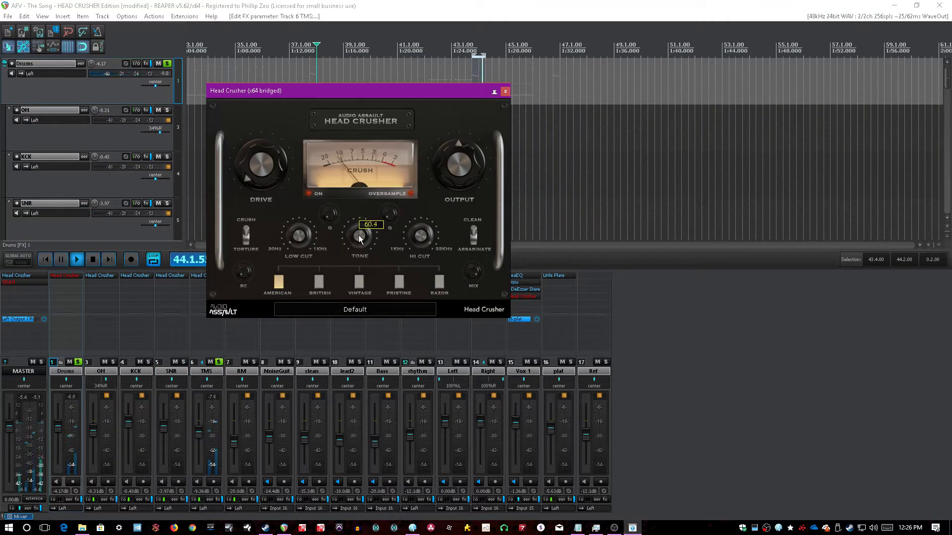
# - Adjust the hi cut and the Q settings of both cut filters in the TMS track's Head Crusher
pyautogui.moveTo(417, 244)
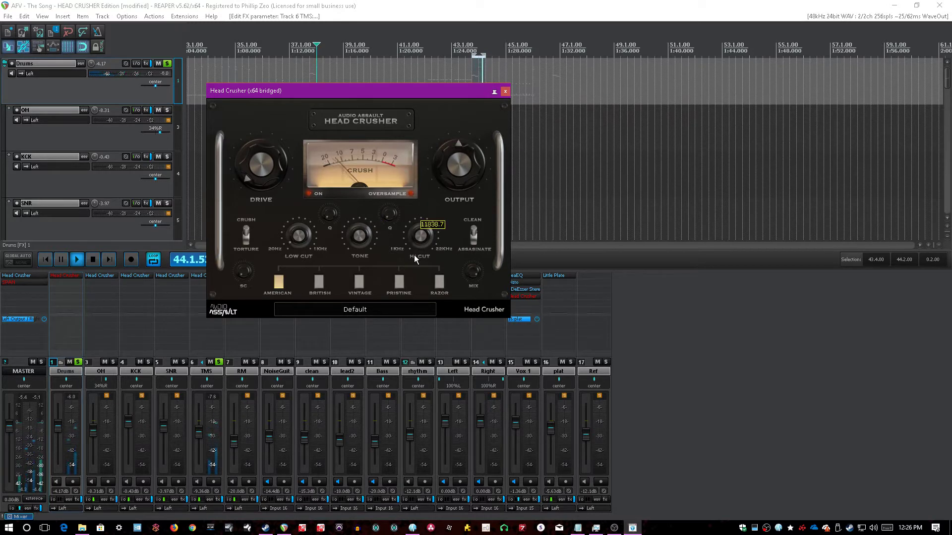
pyautogui.moveTo(385, 219)
pyautogui.moveTo(385, 219); pyautogui.dragTo(386, 199)
pyautogui.moveTo(332, 215)
pyautogui.moveTo(332, 215); pyautogui.dragTo(334, 207)
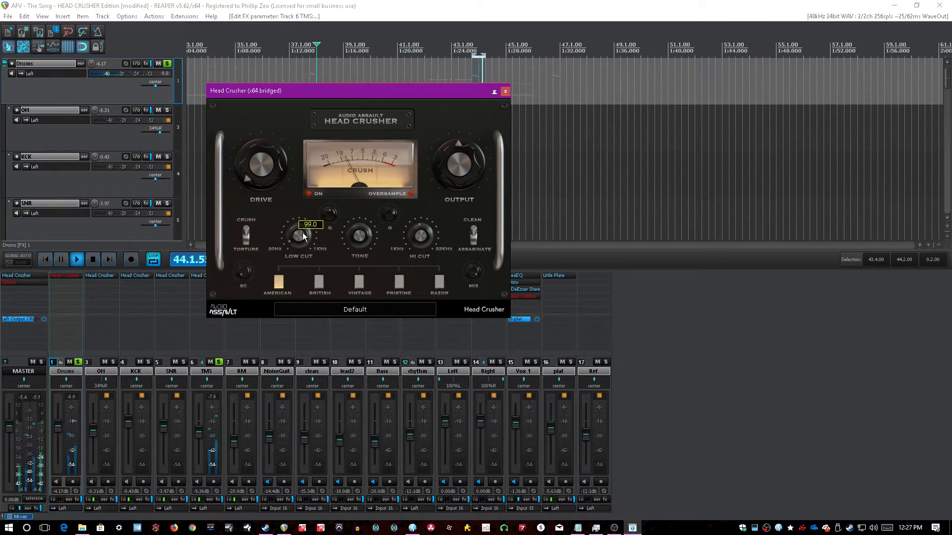
# - Audition the British, Vintage and Pristine modes in the TMS track's Head Crusher and settle on Razor
pyautogui.click(322, 283)
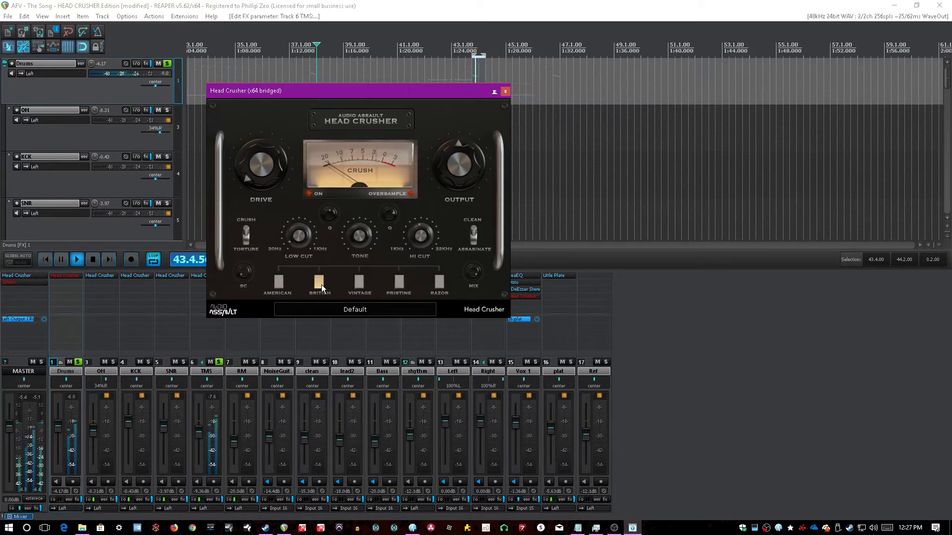
pyautogui.click(360, 284)
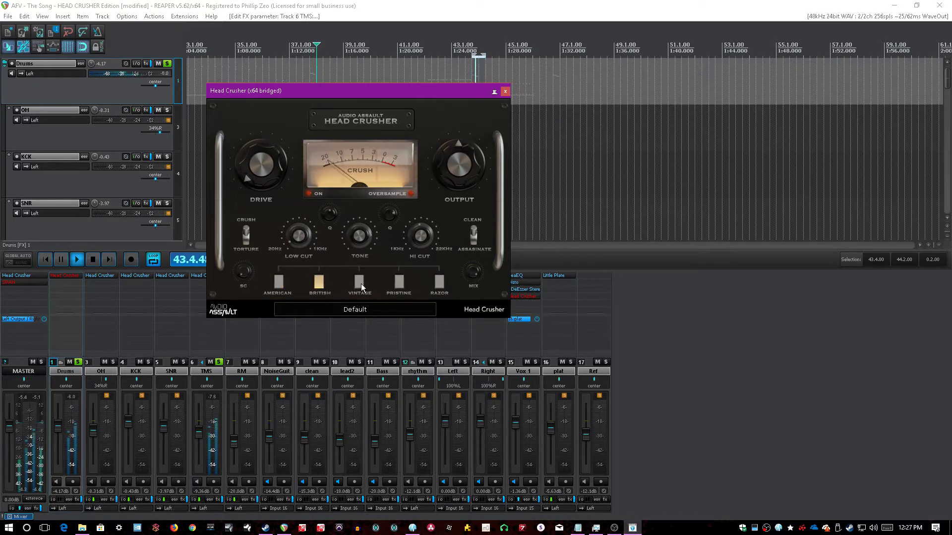
pyautogui.click(400, 281)
pyautogui.click(440, 283)
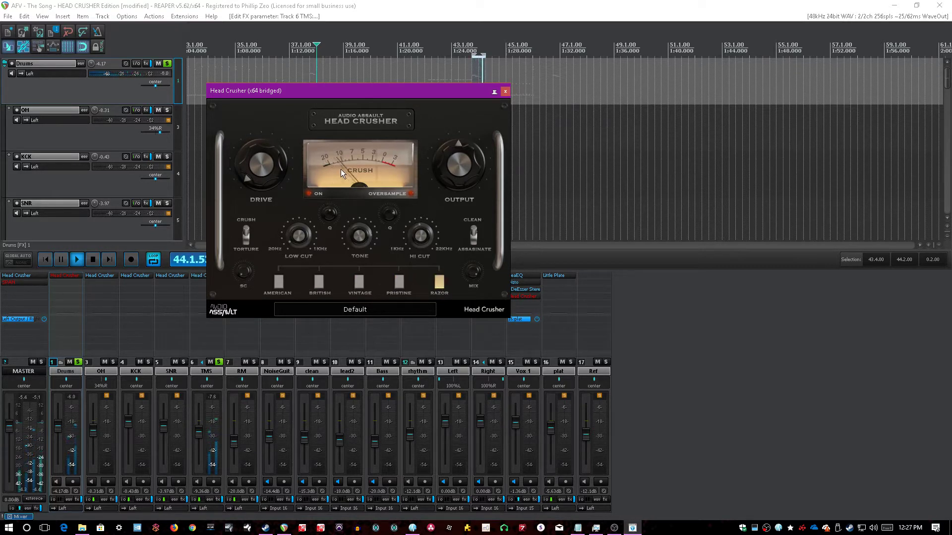
# - Raise the drive and output of the TMS track's Head Crusher
pyautogui.moveTo(245, 272)
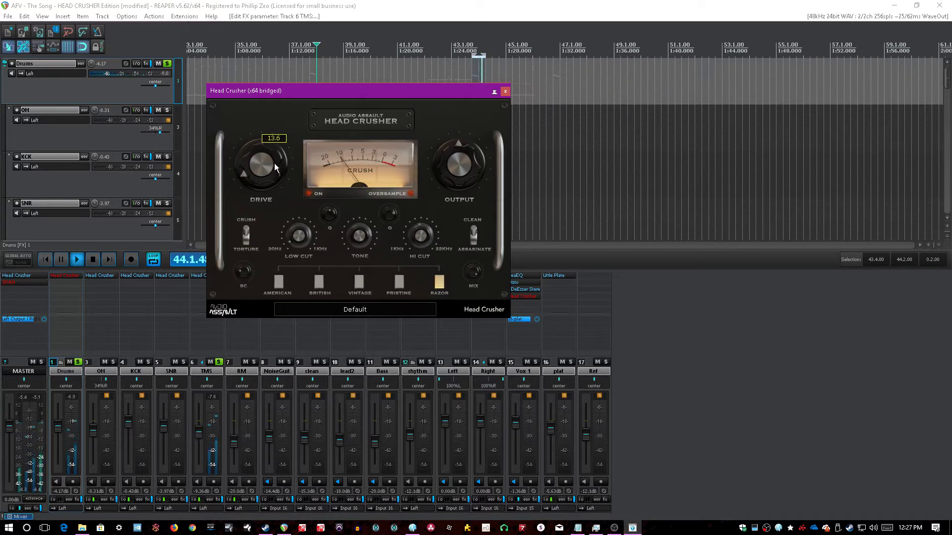
pyautogui.moveTo(275, 162); pyautogui.dragTo(272, 153)
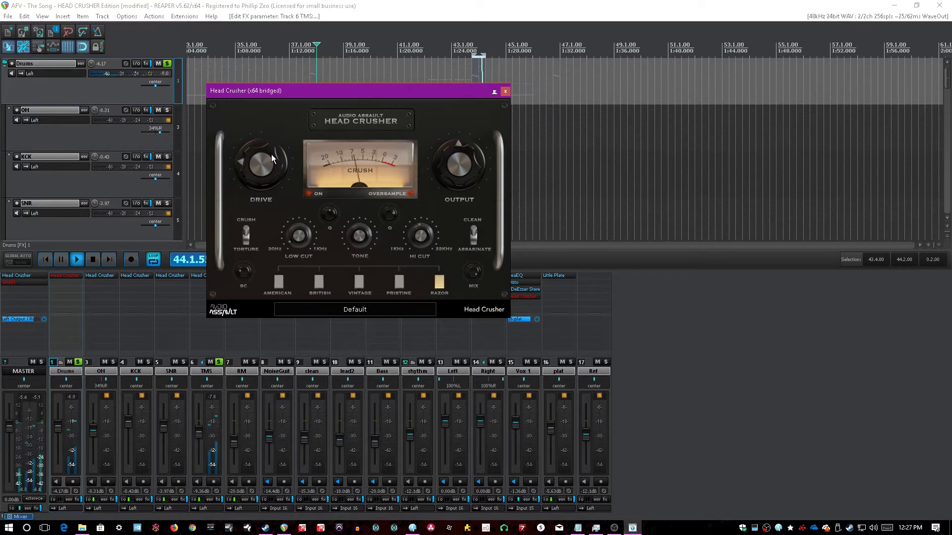
pyautogui.moveTo(465, 168); pyautogui.dragTo(464, 162)
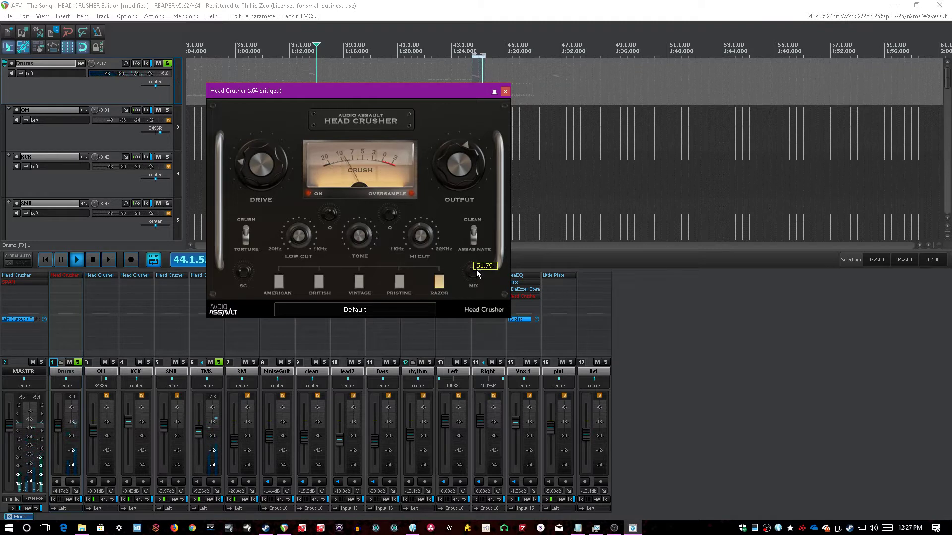
# - Set the output of the TMS track's Head Crusher to about 5.3
pyautogui.moveTo(333, 211)
pyautogui.moveTo(461, 168)
pyautogui.moveTo(461, 168); pyautogui.dragTo(461, 159)
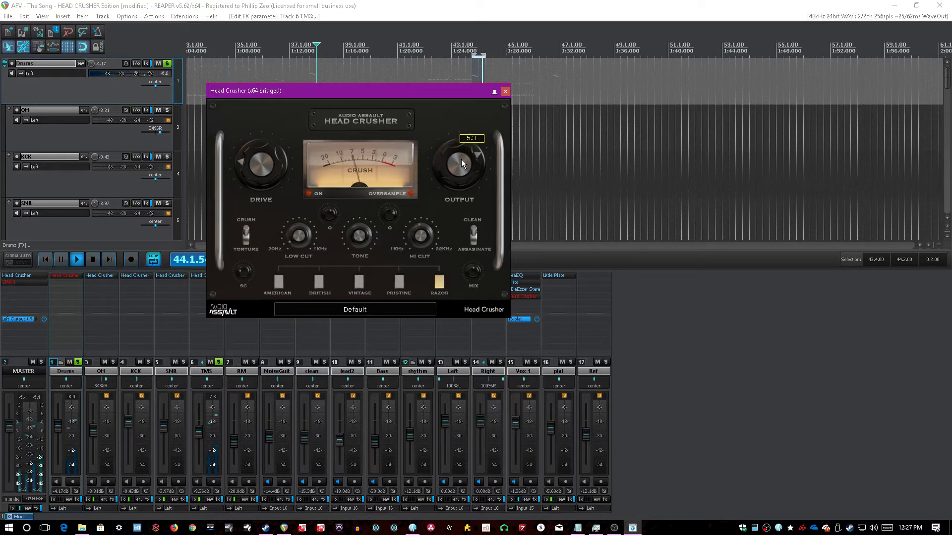
# - Unsolo the TMS track, raise its volume to -2.70 dB and fine-tune the tone of its Head Crusher
pyautogui.click(218, 362)
pyautogui.moveTo(198, 434); pyautogui.dragTo(198, 424)
pyautogui.moveTo(364, 235)
pyautogui.mouseDown()
pyautogui.moveTo(359, 249)
pyautogui.moveTo(359, 238)
pyautogui.mouseUp()
pyautogui.click(505, 91)
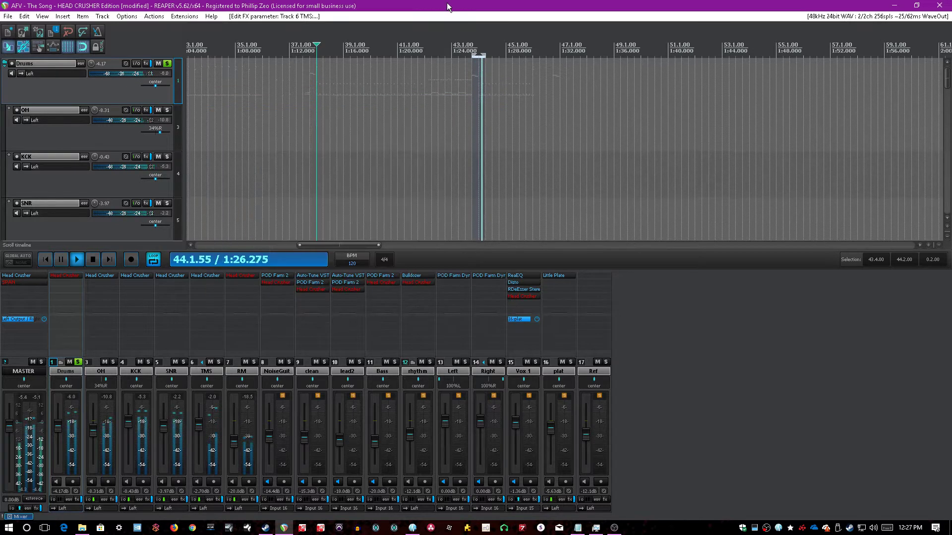
# - Set the loop from 42.1.00 to 44.2.00 and stop the playback
pyautogui.click(416, 143)
pyautogui.moveTo(426, 141); pyautogui.dragTo(486, 141)
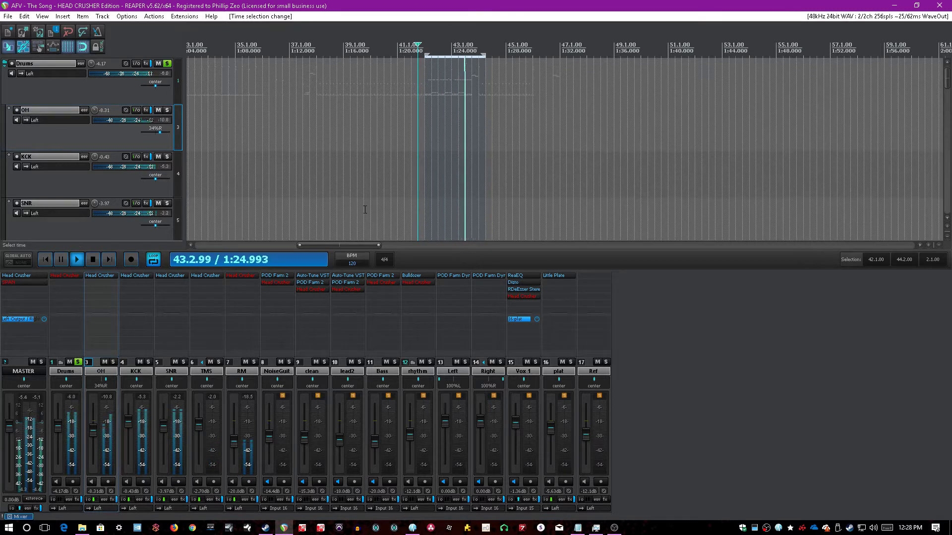
pyautogui.press('space')
# - Solo only the RM track, play the loop and enable and open the track's Head Crusher
pyautogui.click(255, 372)
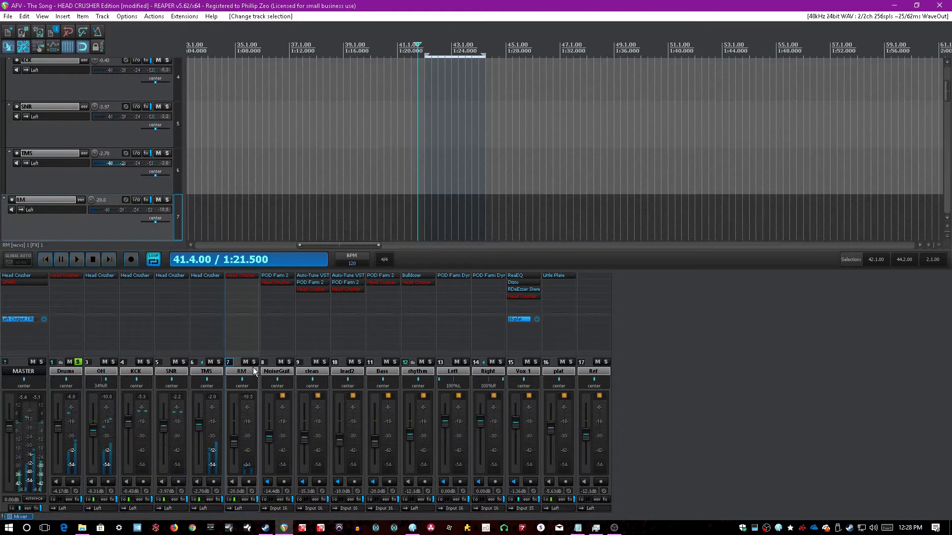
pyautogui.click(254, 363)
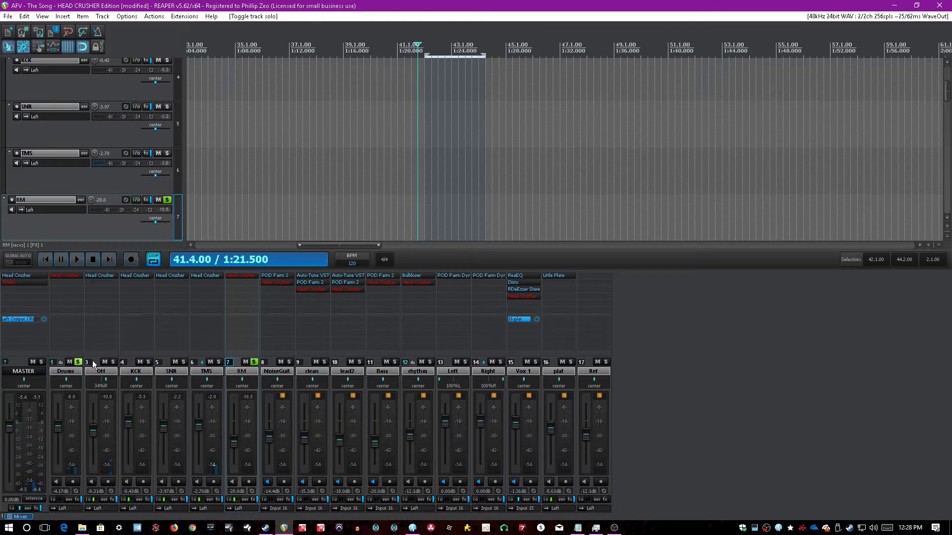
pyautogui.press('space')
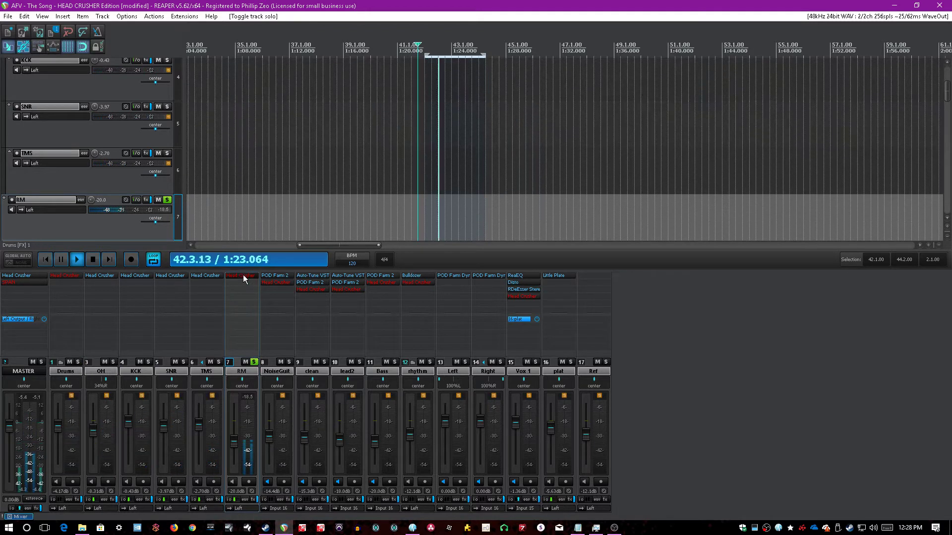
pyautogui.doubleClick(243, 276)
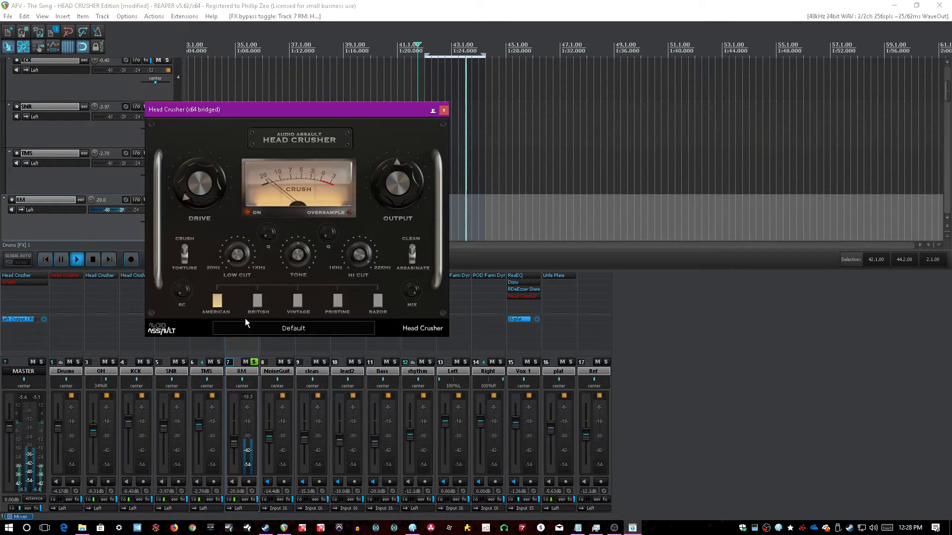
# - In the RM track's Head Crusher, set the drive to about 12.4 in Torture and British modes with oversampling on, and SC to 39.1
pyautogui.moveTo(215, 195); pyautogui.dragTo(199, 205)
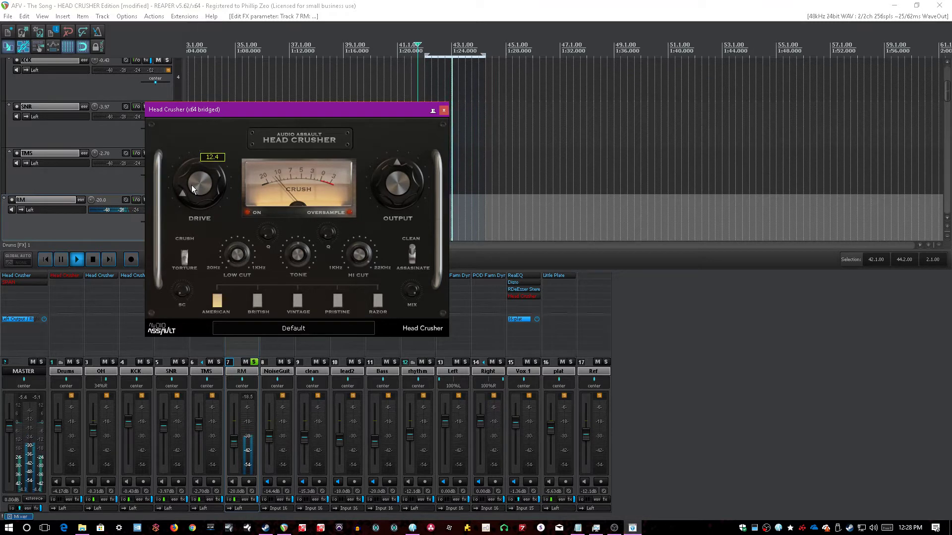
pyautogui.click(257, 301)
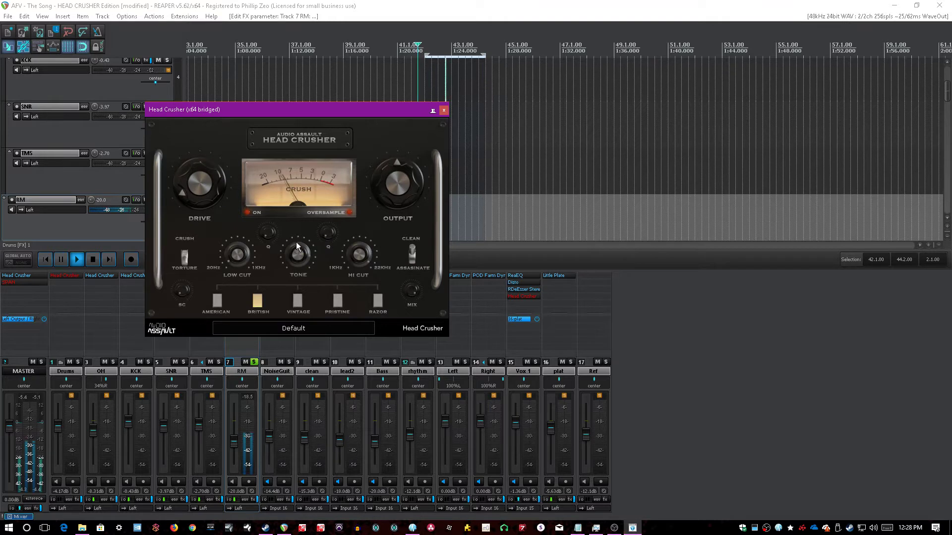
pyautogui.click(364, 254)
pyautogui.click(245, 258)
pyautogui.click(182, 292)
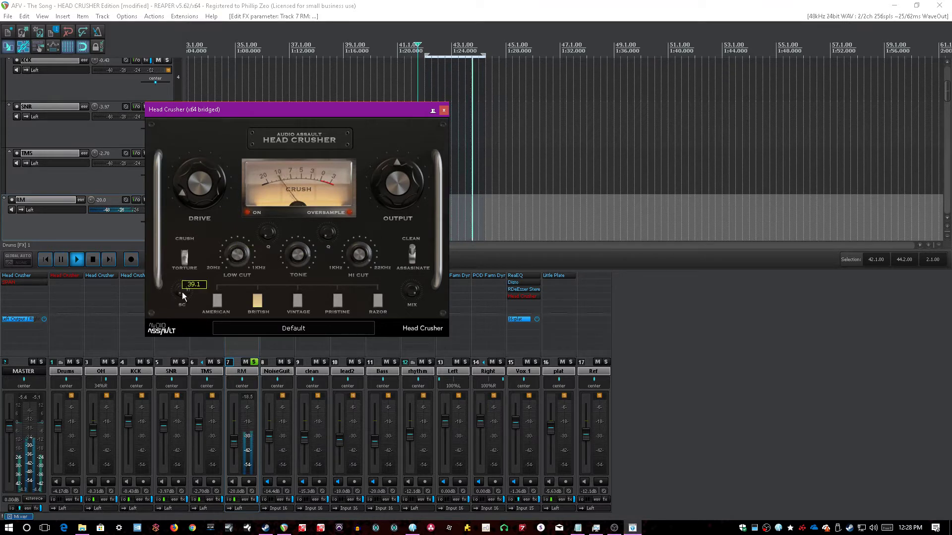
# - Set the RM Head Crusher's low cut to about 99 Hz and hi cut to around 6 kHz, with a hi cut Q of 0.6
pyautogui.moveTo(242, 262)
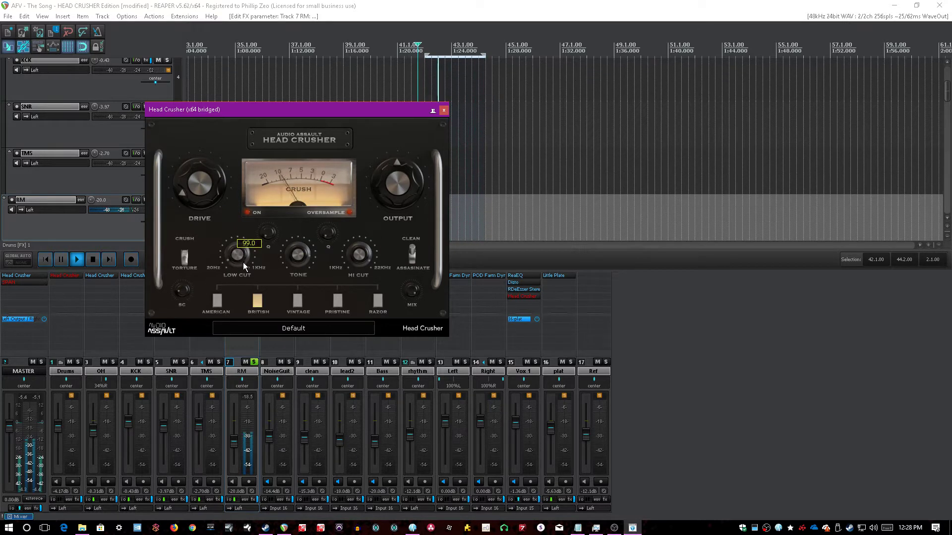
pyautogui.moveTo(293, 250)
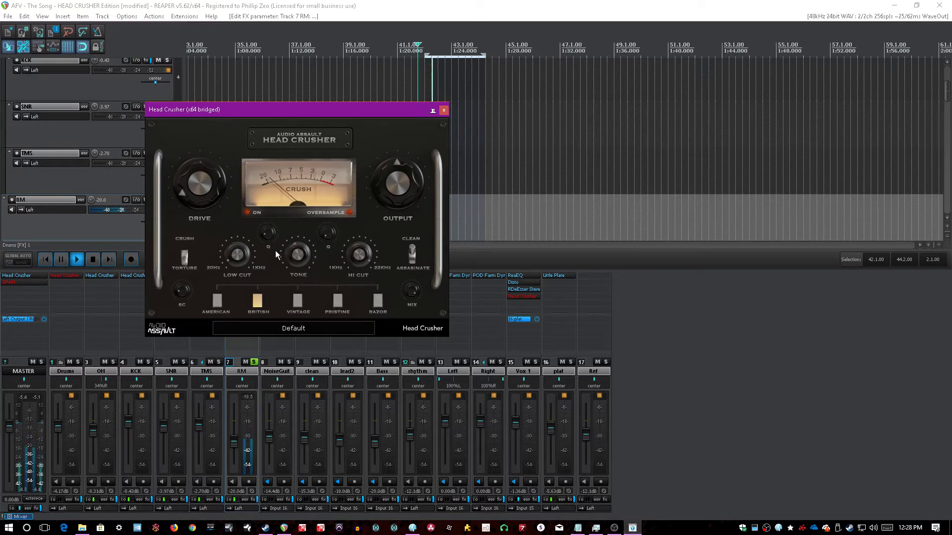
pyautogui.moveTo(329, 234)
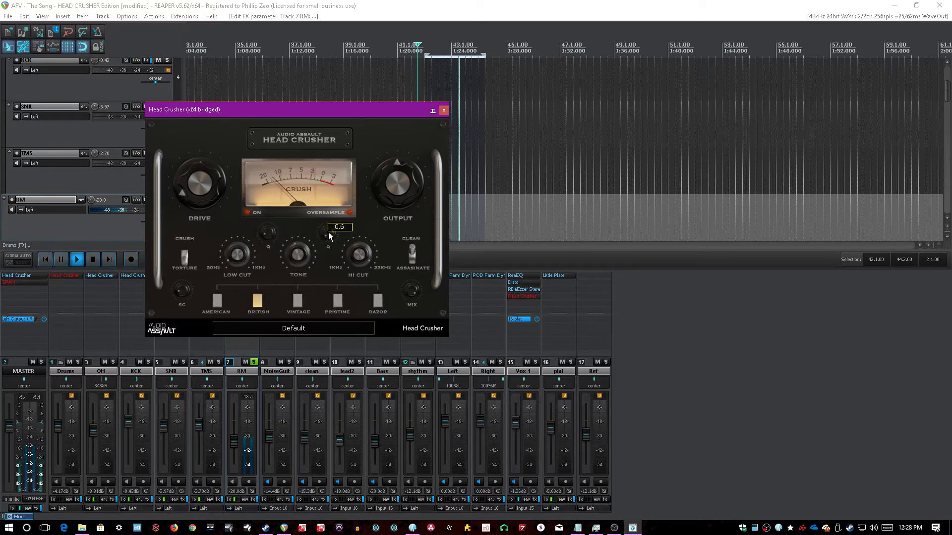
pyautogui.moveTo(359, 260)
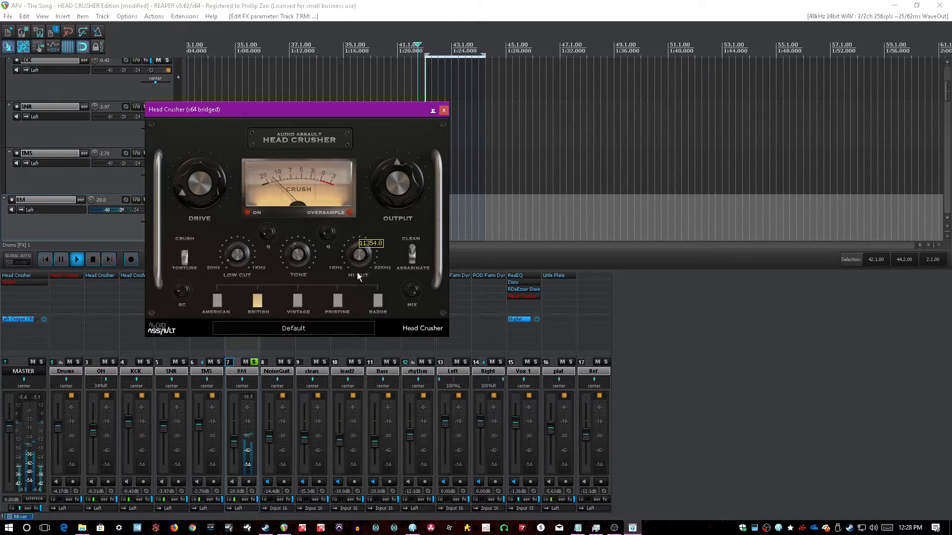
pyautogui.moveTo(357, 272); pyautogui.dragTo(355, 284)
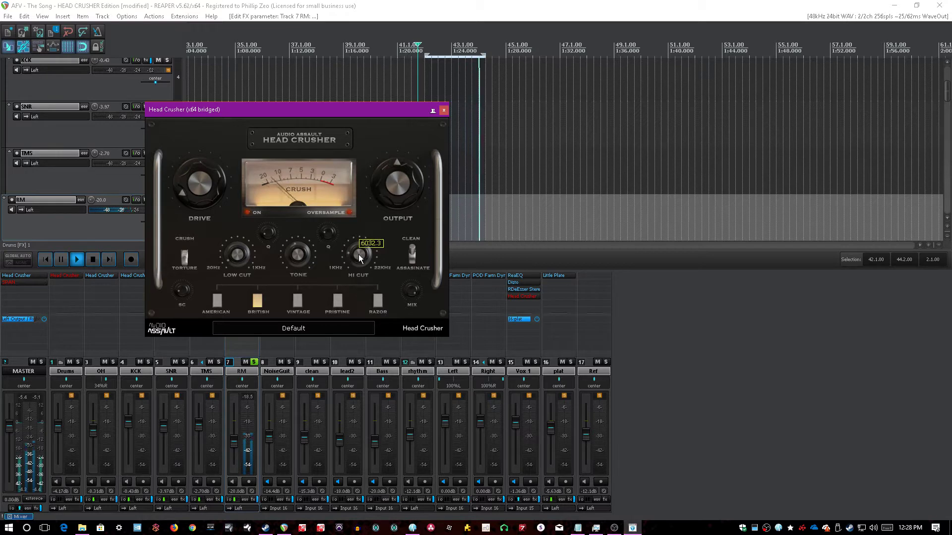
pyautogui.scroll(-2, 360, 257)
pyautogui.scroll(1, 359, 258)
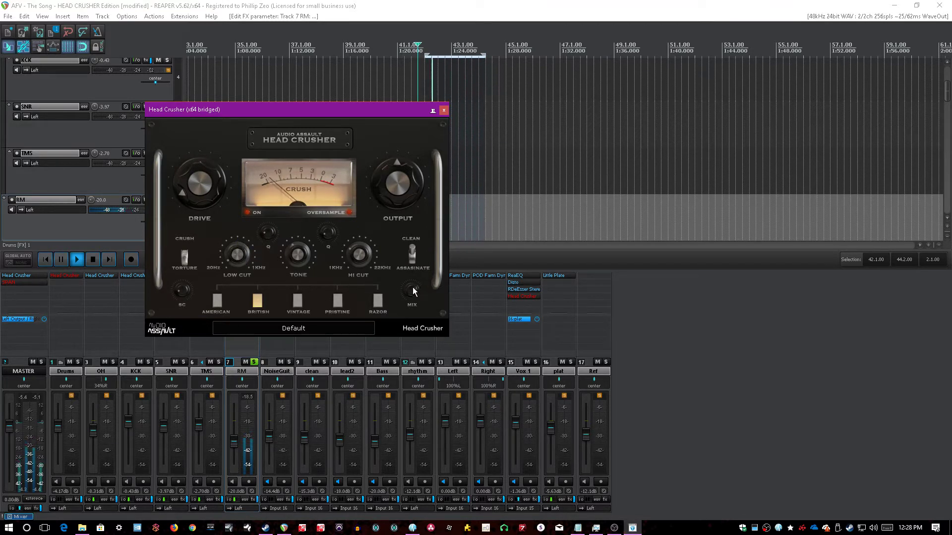
# - Adjust the mix and slightly raise the drive in the RM track's Head Crusher
pyautogui.moveTo(409, 297)
pyautogui.moveTo(206, 193)
pyautogui.scroll(3, 207, 193)
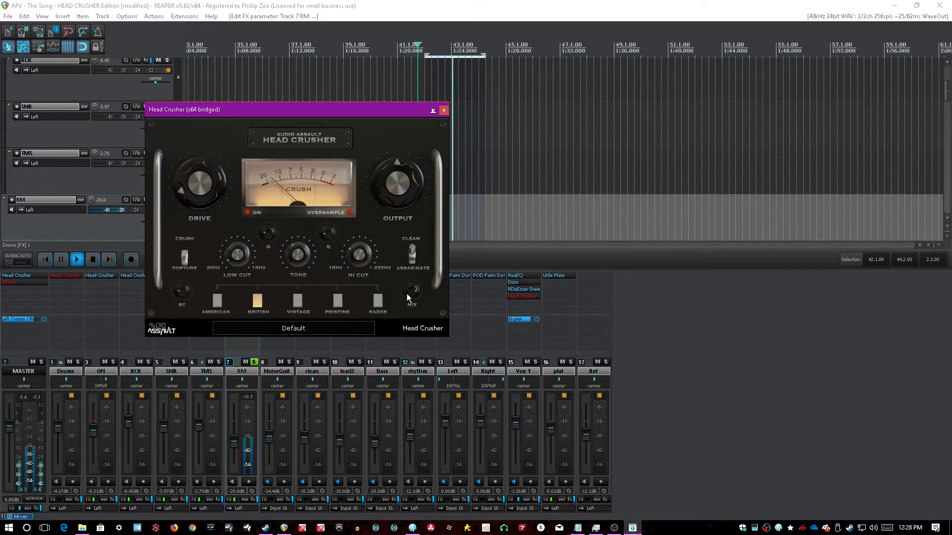
# - Close the RM track's Head Crusher and compare the sound with the effect bypassed and enabled
pyautogui.click(443, 110)
pyautogui.keyDown('shift'); pyautogui.click(247, 276); pyautogui.keyUp('shift')
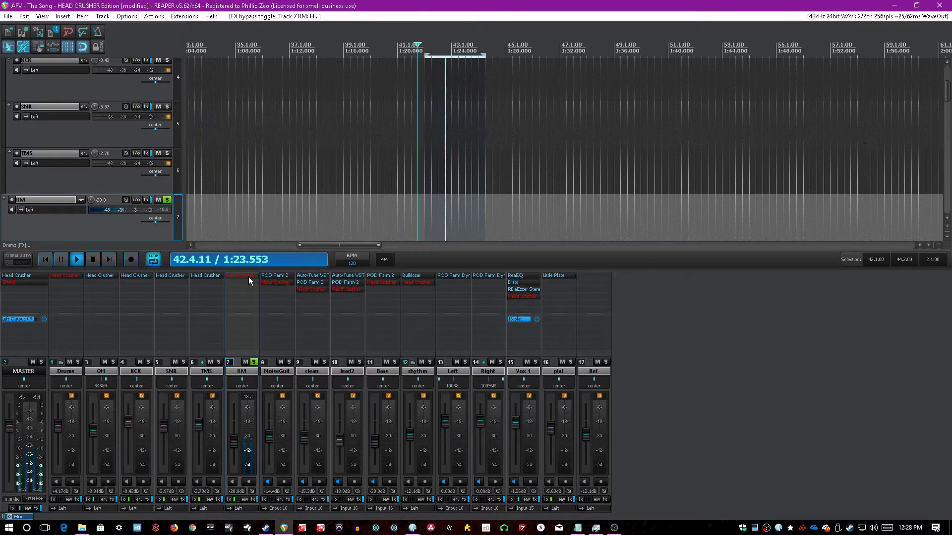
pyautogui.keyDown('shift'); pyautogui.click(248, 277); pyautogui.keyUp('shift')
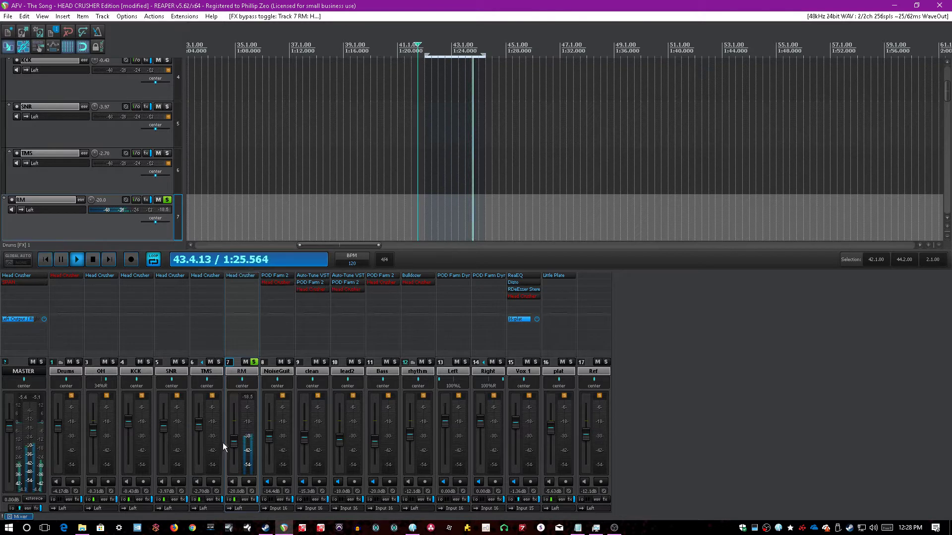
# - Raise the RM track's volume to -13.0 dB, soloing the Drums track alongside it
pyautogui.moveTo(233, 442); pyautogui.dragTo(234, 440)
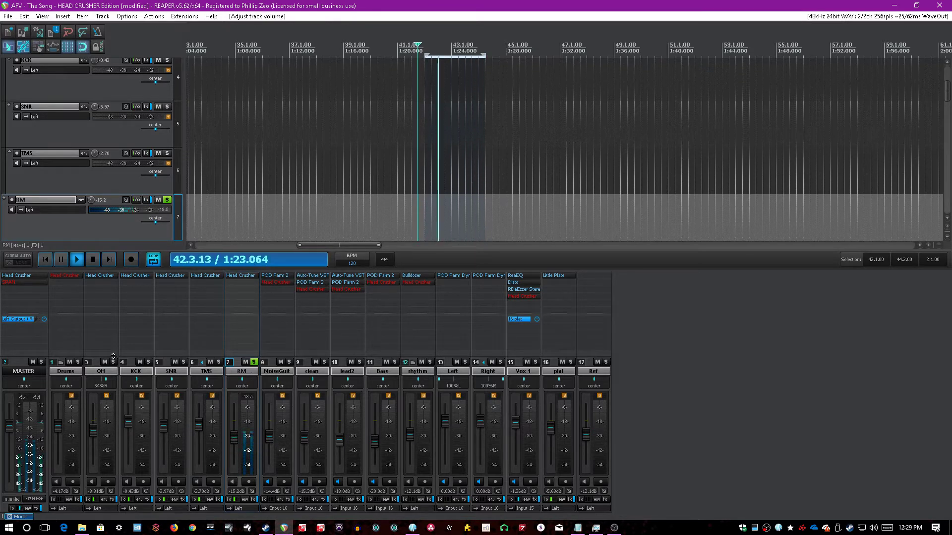
pyautogui.click(77, 362)
pyautogui.moveTo(232, 439); pyautogui.dragTo(232, 437)
pyautogui.click(691, 416)
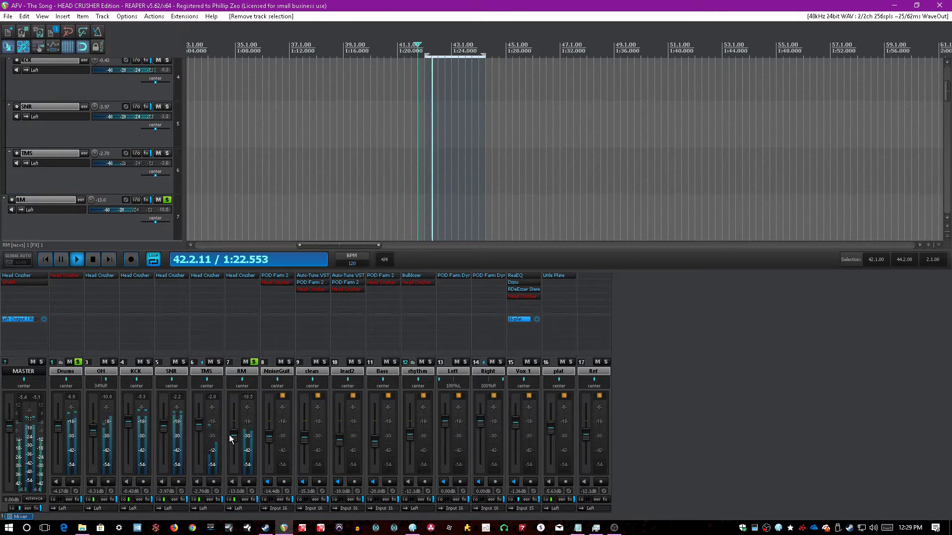
# - Reopen the RM track's Head Crusher, fine-tune its output against the drums and close it
pyautogui.click(241, 275)
pyautogui.click(255, 276)
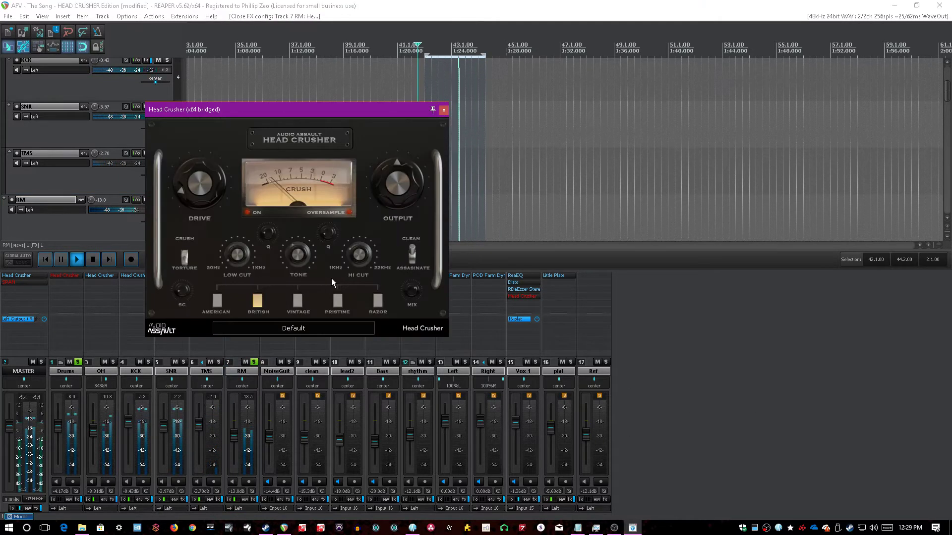
pyautogui.moveTo(366, 256)
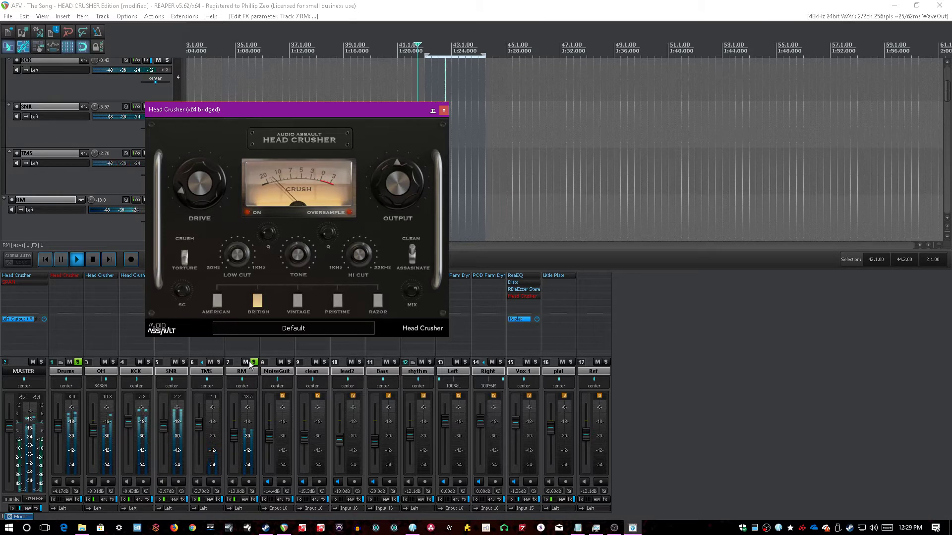
pyautogui.moveTo(415, 191)
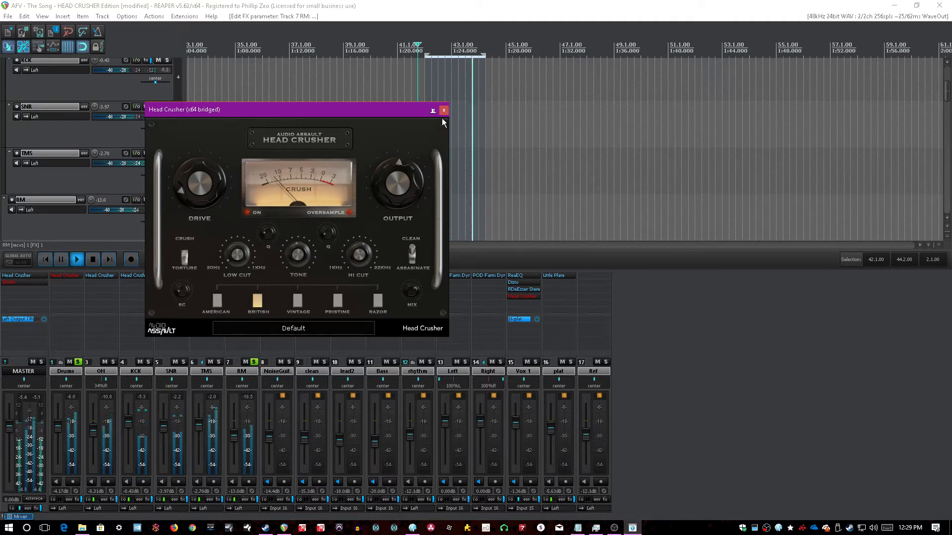
pyautogui.click(443, 110)
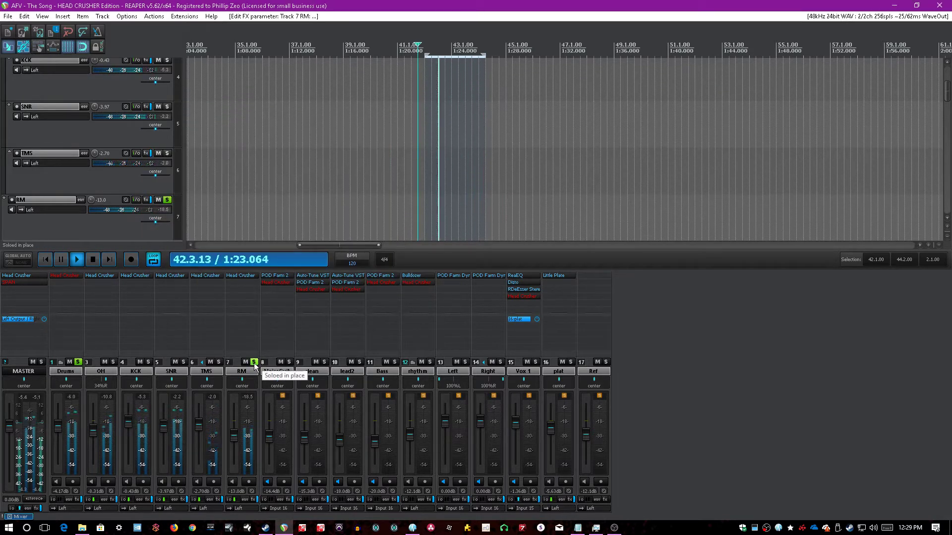
# - Solo the NoiseGuit track, unsolo Drums and RM, and play the loop
pyautogui.press('space')
pyautogui.click(78, 363)
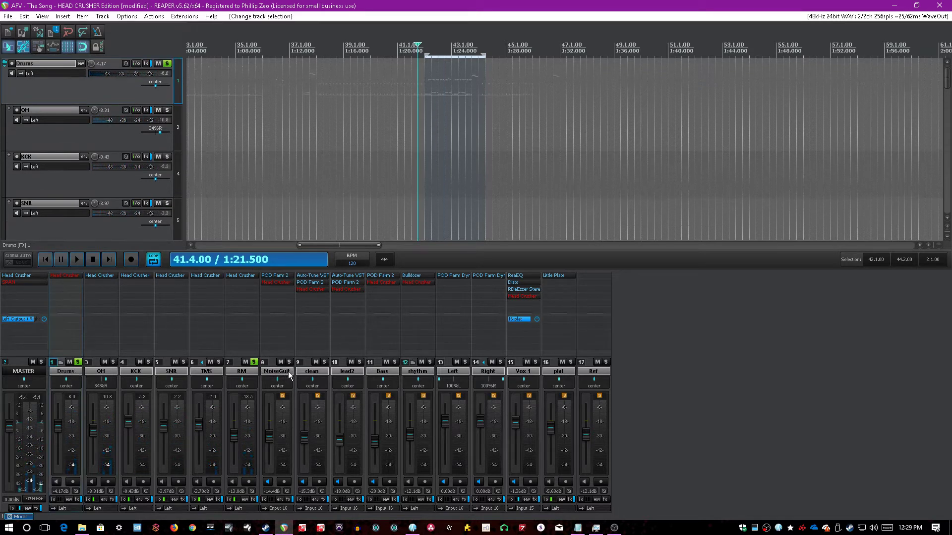
pyautogui.click(287, 371)
pyautogui.click(289, 362)
pyautogui.press('space')
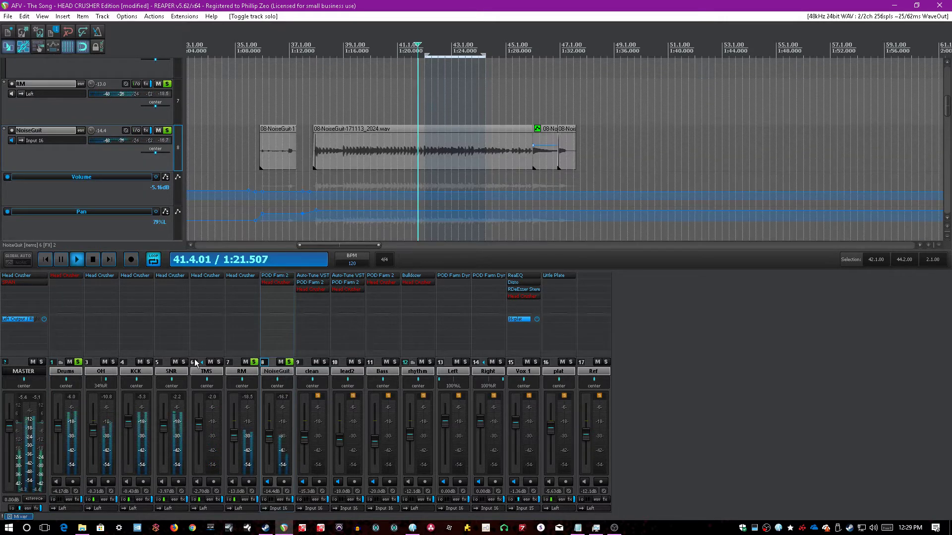
pyautogui.click(78, 362)
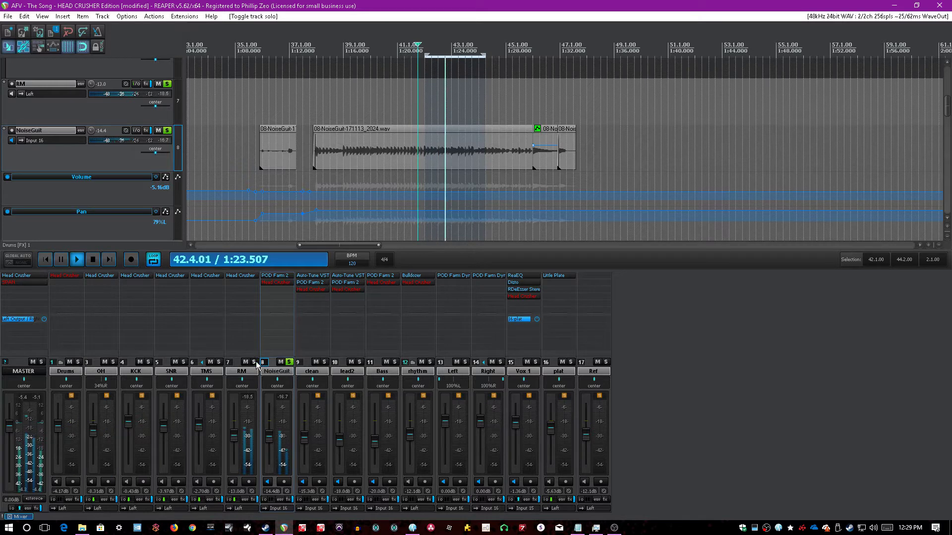
pyautogui.click(253, 362)
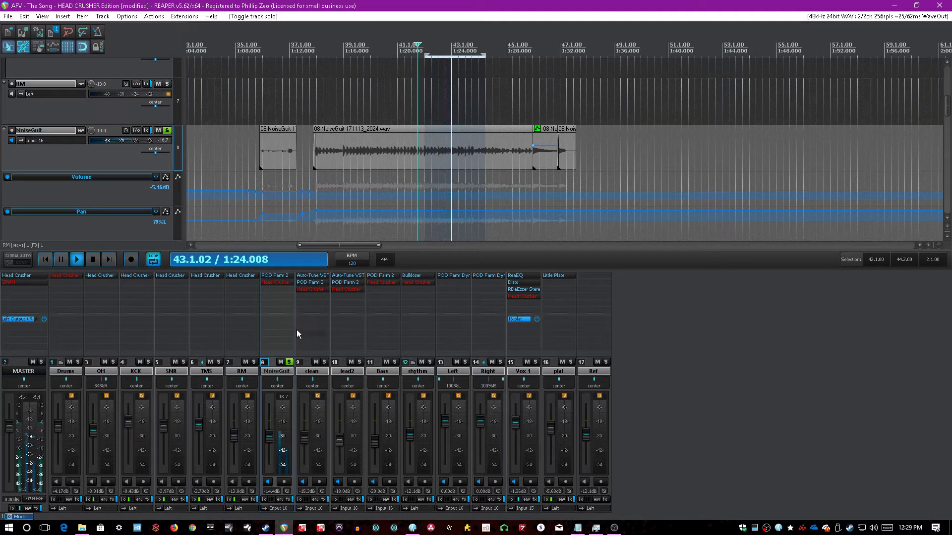
# - Check the NoiseGuit track's POD Farm 2 settings, then enable and open its Head Crusher clear of the tracks
pyautogui.click(285, 279)
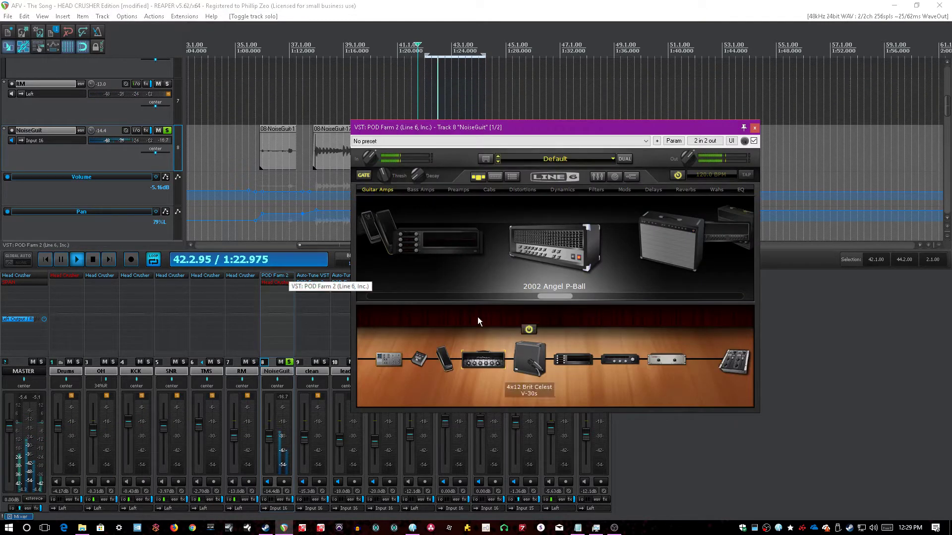
pyautogui.click(753, 128)
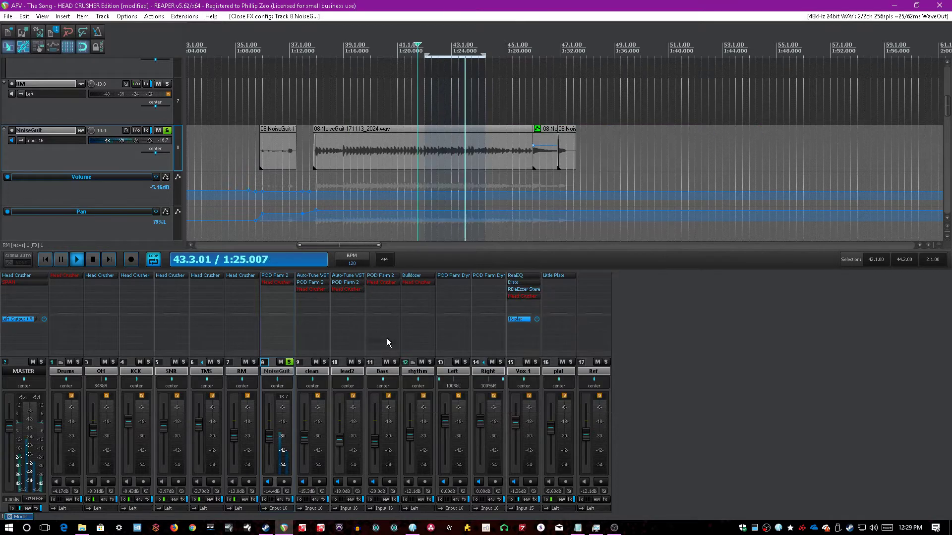
pyautogui.click(277, 282)
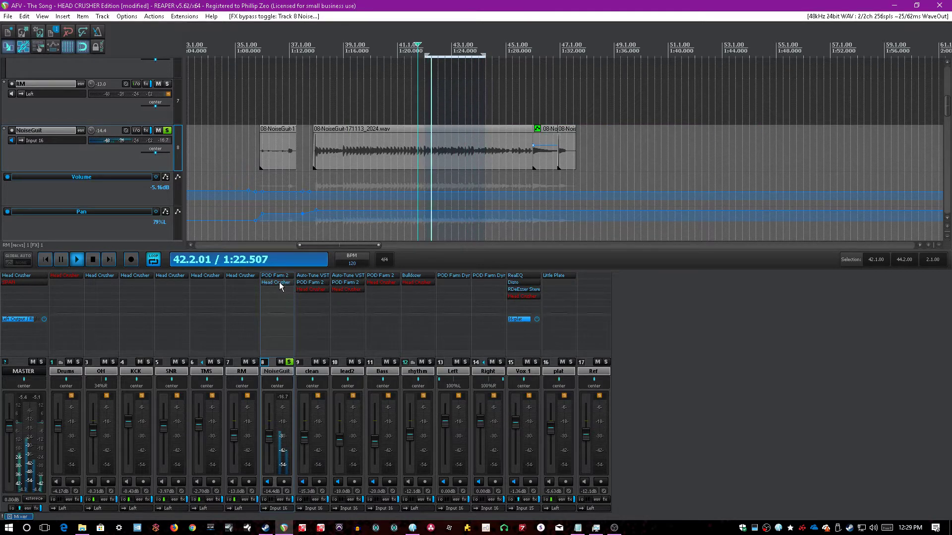
pyautogui.moveTo(320, 117); pyautogui.dragTo(716, 189)
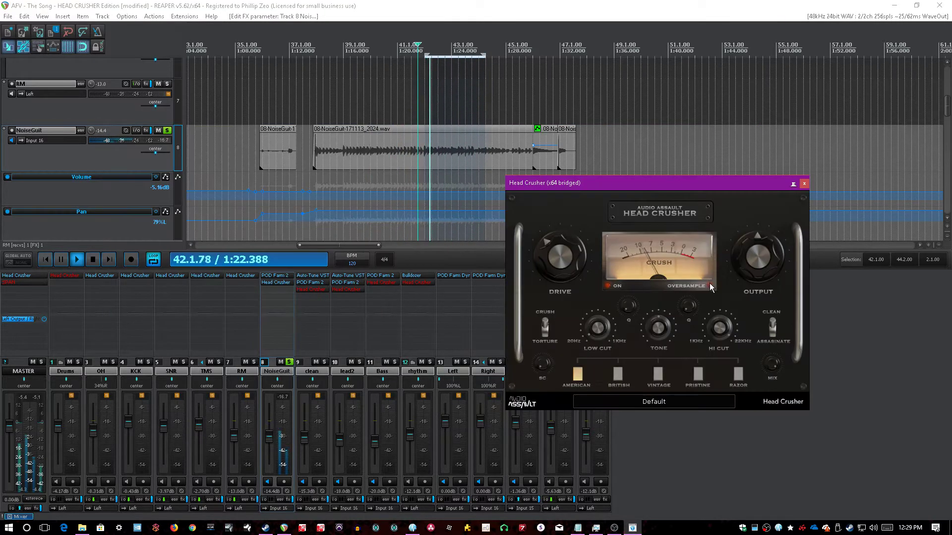
# - Adjust NoiseGuit's Head Crusher drive, set tone to about 40.8, low cut to about 347 Hz and its Q to 2.3
pyautogui.moveTo(588, 269); pyautogui.dragTo(575, 266)
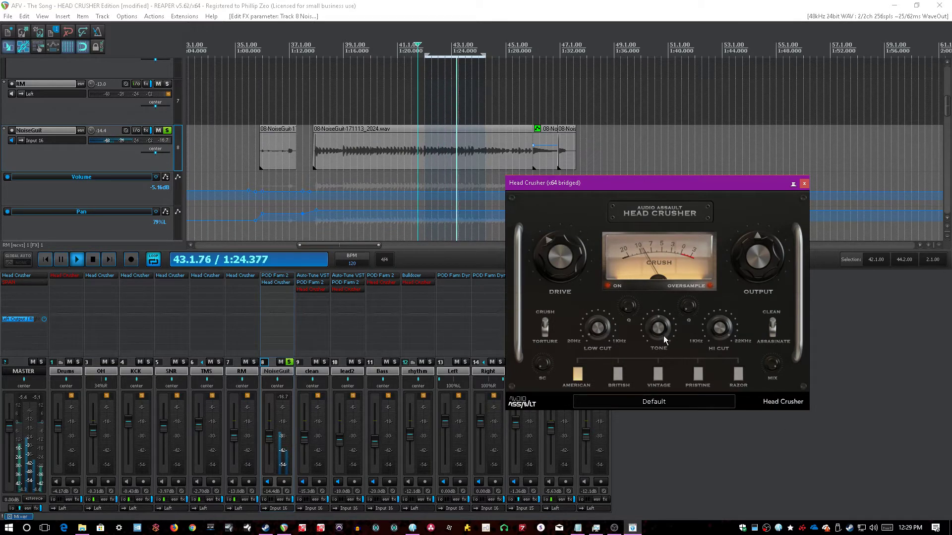
pyautogui.moveTo(661, 321); pyautogui.dragTo(656, 343)
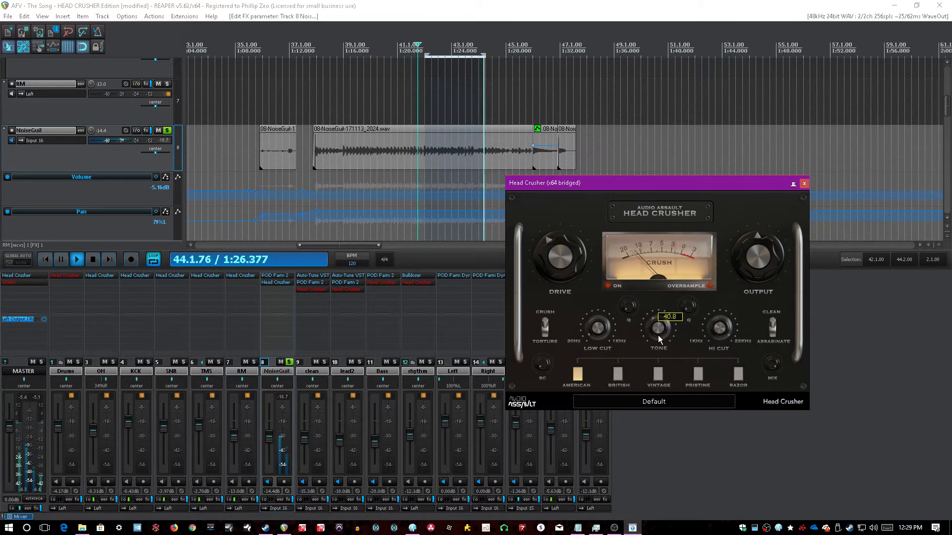
pyautogui.moveTo(628, 306); pyautogui.dragTo(626, 303)
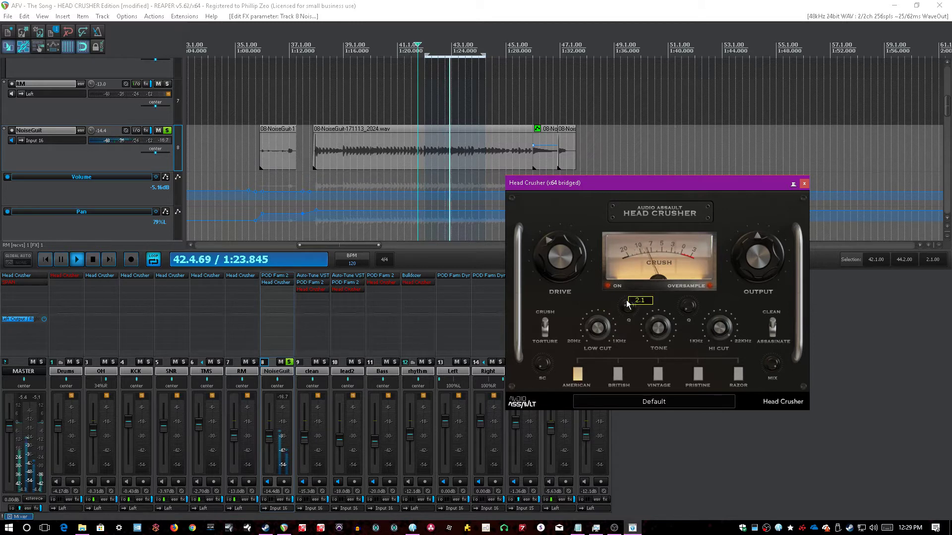
pyautogui.moveTo(601, 341)
pyautogui.mouseDown()
pyautogui.moveTo(601, 328)
pyautogui.moveTo(594, 347)
pyautogui.mouseUp()
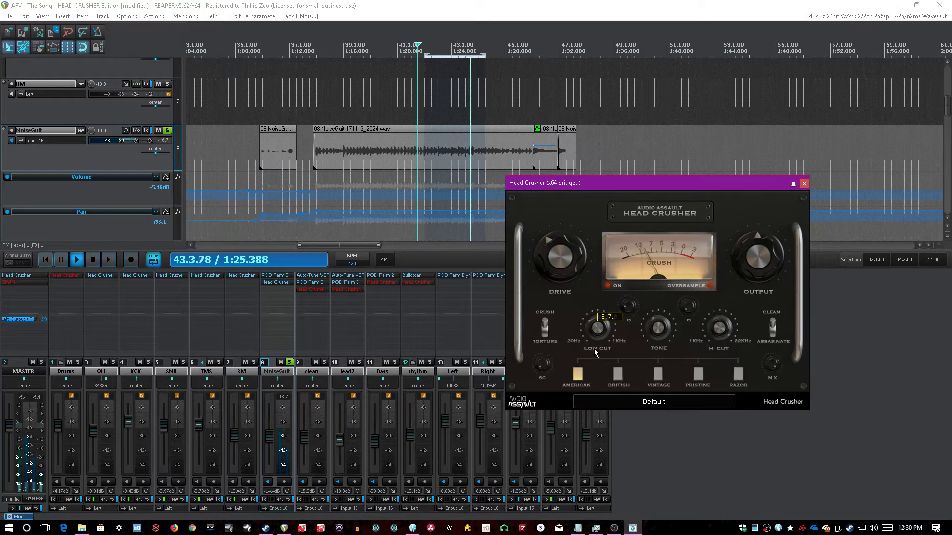
pyautogui.moveTo(629, 308)
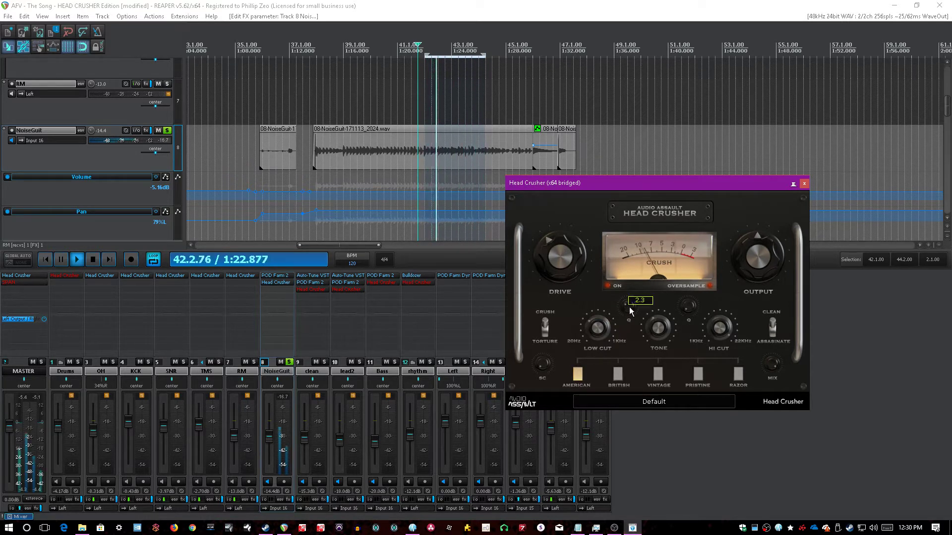
# - Choose the Pristine voicing on NoiseGuit's Head Crusher, set hi cut to about 8450 Hz with Q 1.8, and switch to Assassinate
pyautogui.click(618, 374)
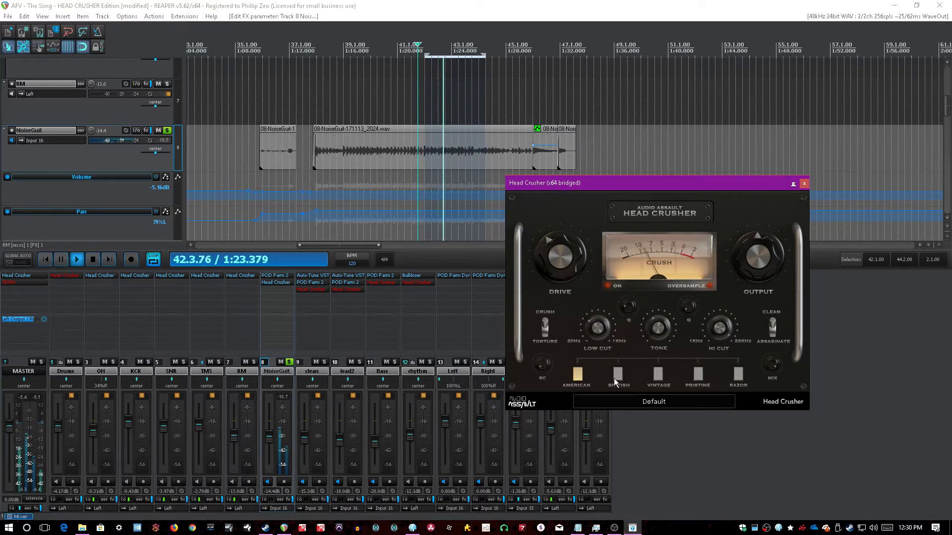
pyautogui.click(696, 375)
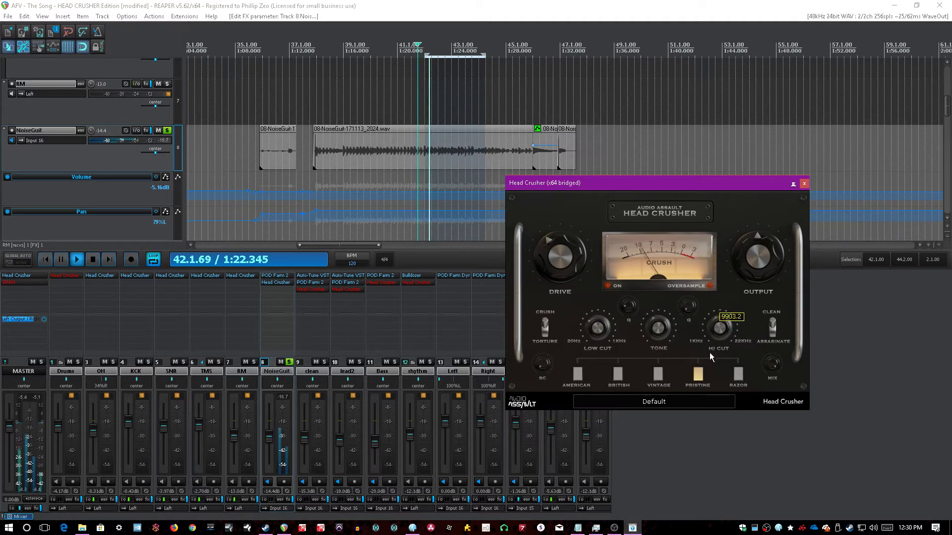
pyautogui.moveTo(690, 307)
pyautogui.moveTo(689, 303); pyautogui.dragTo(688, 305)
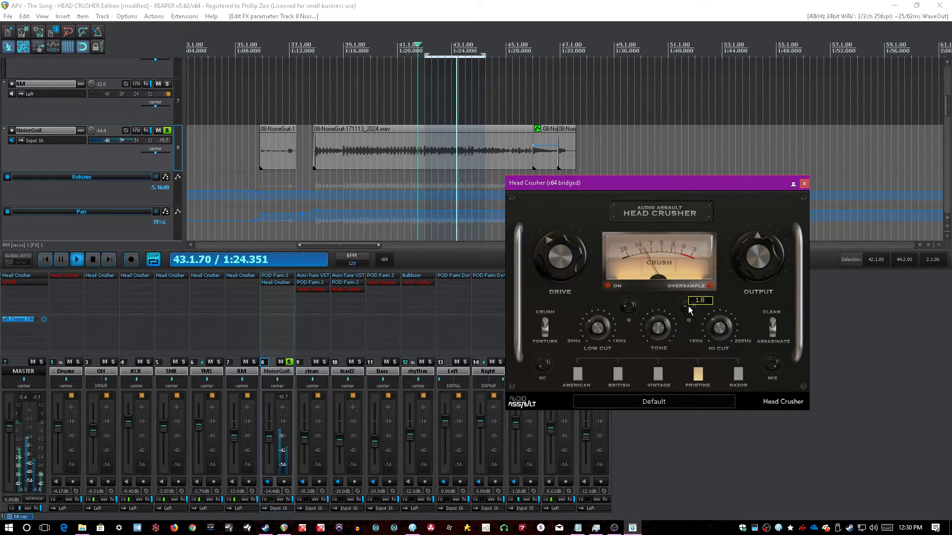
pyautogui.moveTo(721, 329)
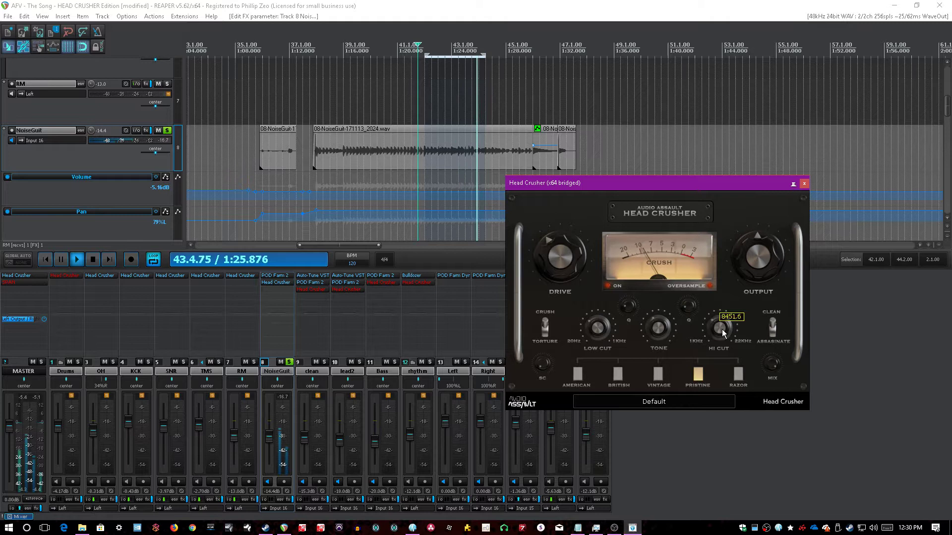
pyautogui.click(771, 333)
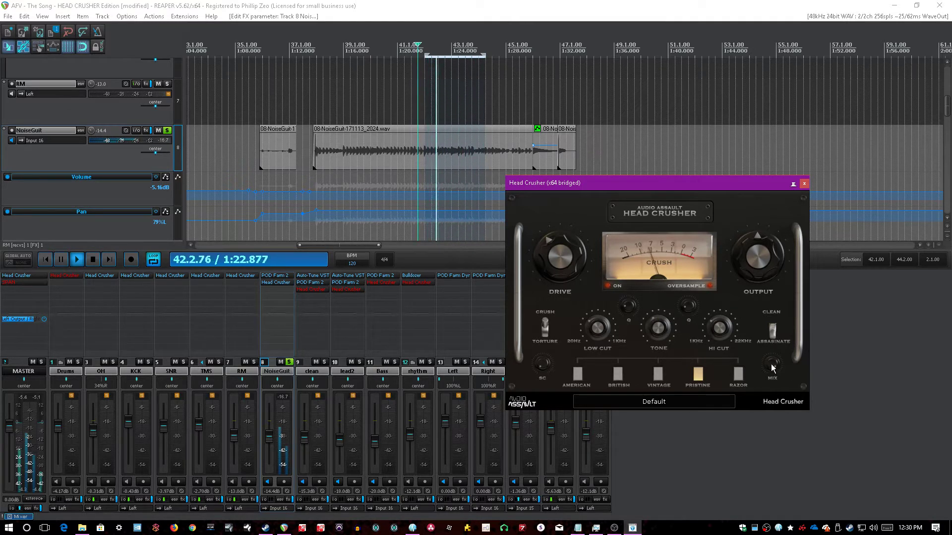
pyautogui.moveTo(538, 361)
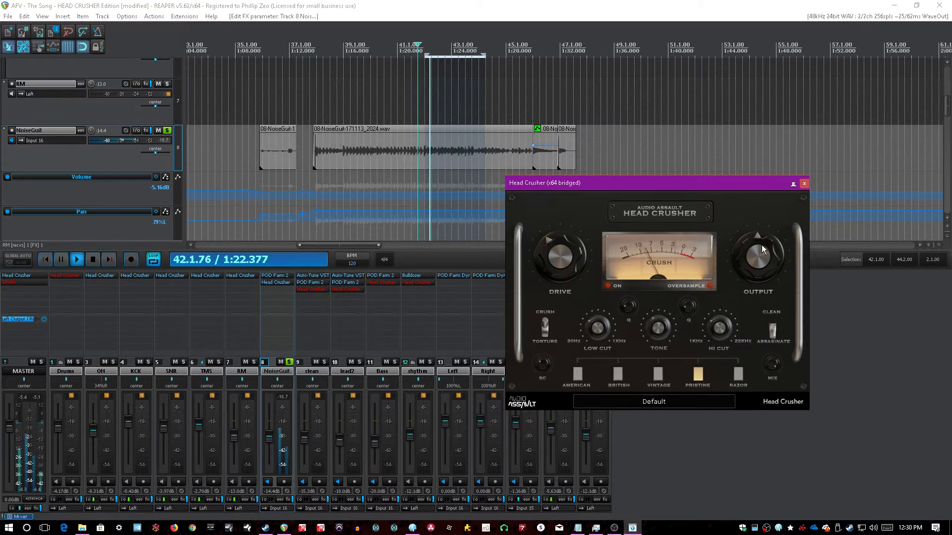
# - Unsolo NoiseGuit, raise its volume to -8.37 dB, and compare the full mix with its Head Crusher bypassed and enabled
pyautogui.click(292, 368)
pyautogui.click(291, 365)
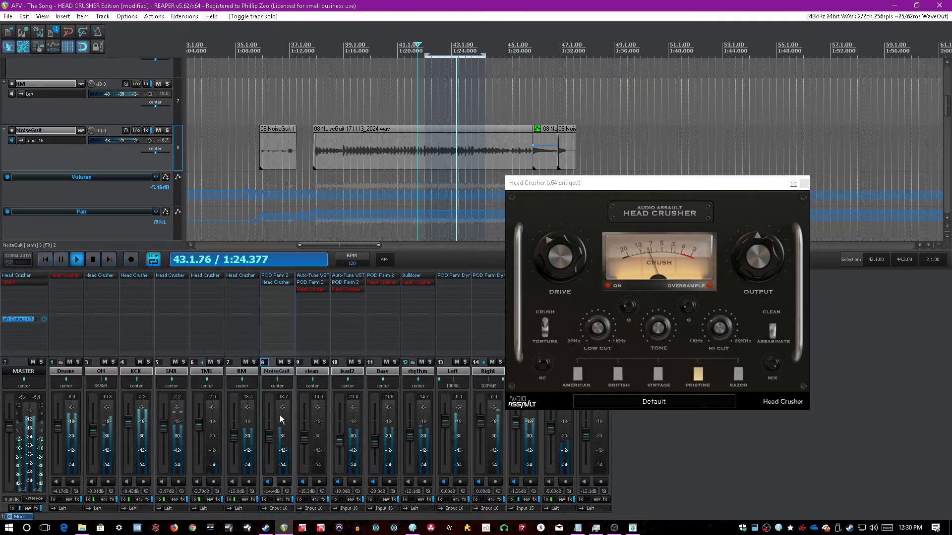
pyautogui.moveTo(269, 440); pyautogui.dragTo(269, 434)
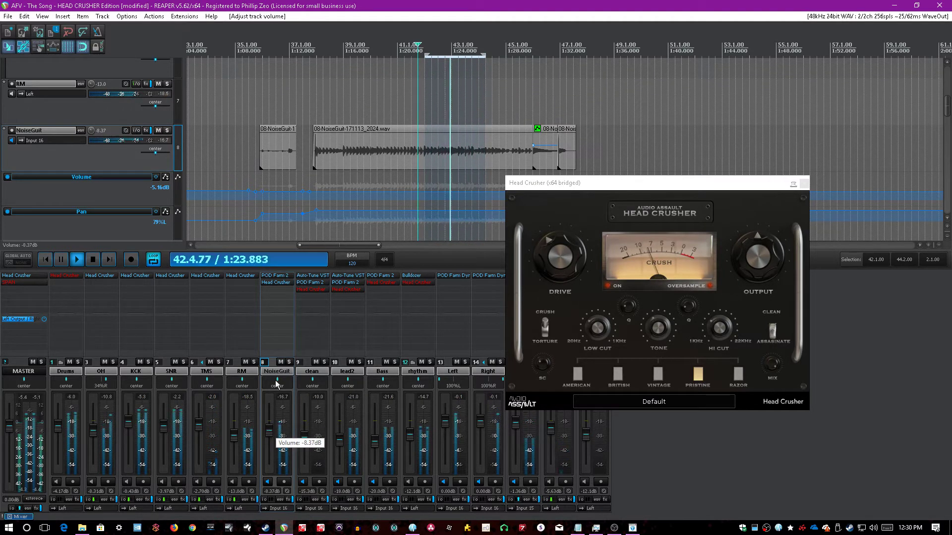
pyautogui.keyDown('shift'); pyautogui.click(284, 285); pyautogui.keyUp('shift')
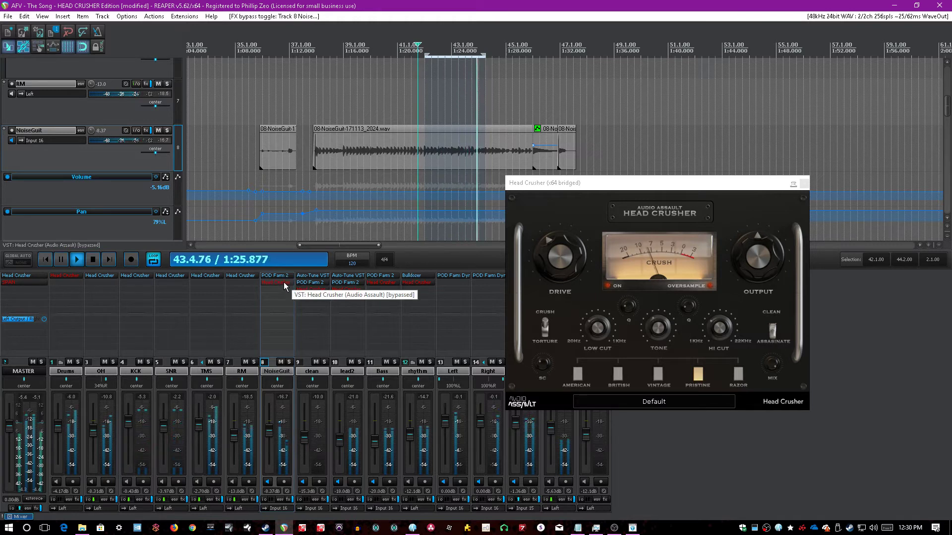
pyautogui.keyDown('shift'); pyautogui.click(284, 282); pyautogui.keyUp('shift')
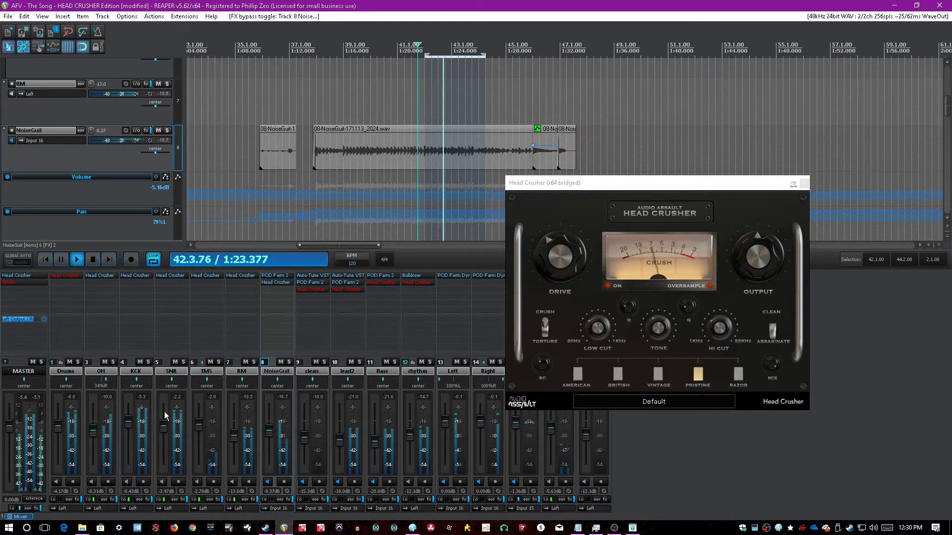
# - Solo the Drums track, close NoiseGuit's Head Crusher, and open and enable the one on Drums clear of the track controls
pyautogui.click(79, 367)
pyautogui.click(79, 367)
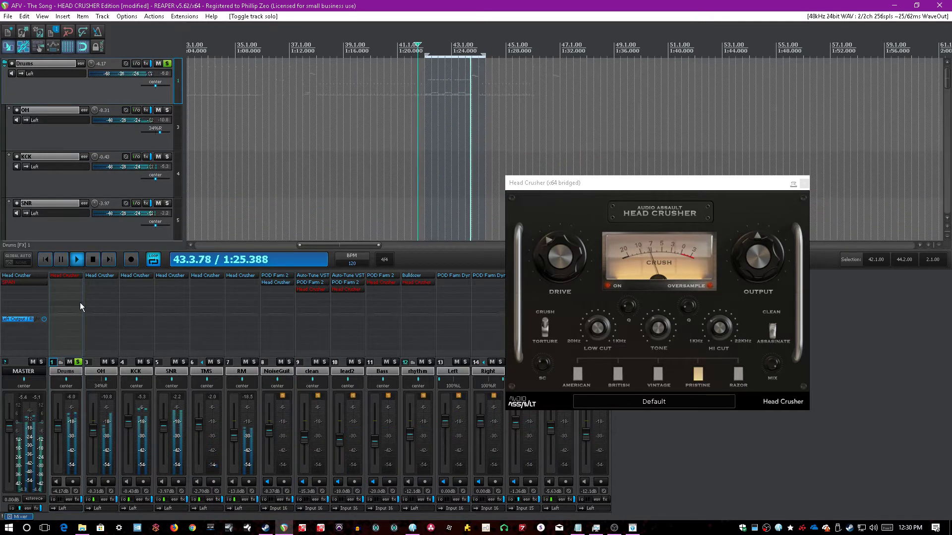
pyautogui.click(67, 278)
pyautogui.click(804, 183)
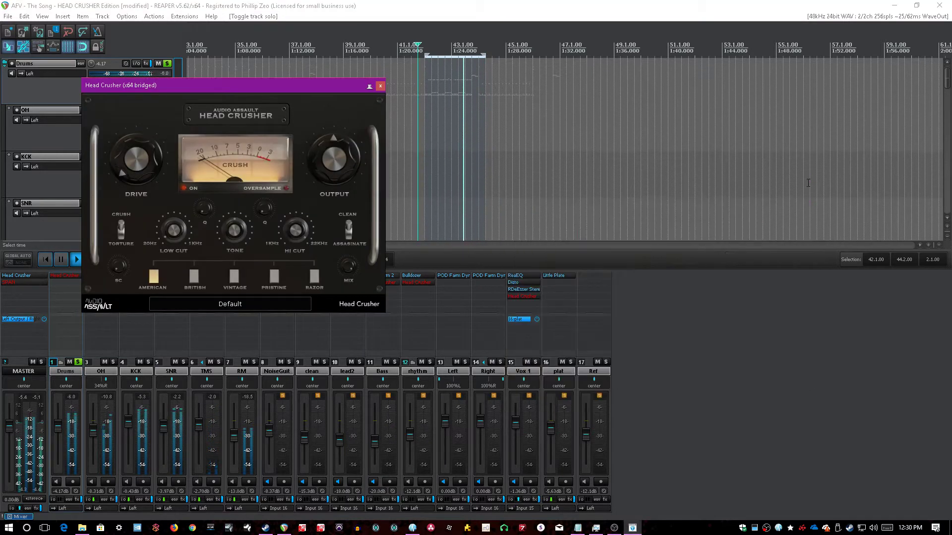
pyautogui.keyDown('shift'); pyautogui.click(65, 275); pyautogui.keyUp('shift')
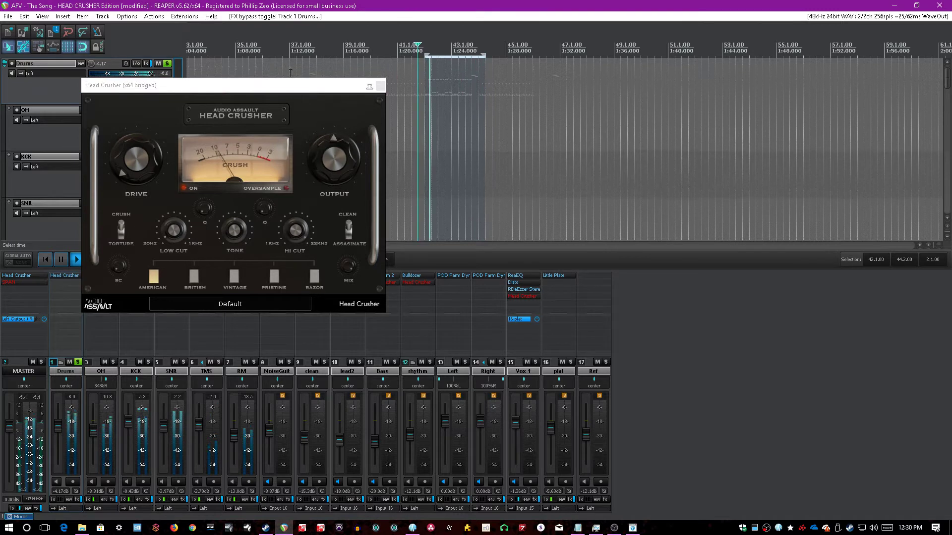
pyautogui.moveTo(279, 85); pyautogui.dragTo(392, 128)
# - Set the Drums Head Crusher to the British voicing with SC at 218.3 and drive at 10.0, adjusting its mix
pyautogui.moveTo(244, 189); pyautogui.dragTo(246, 168)
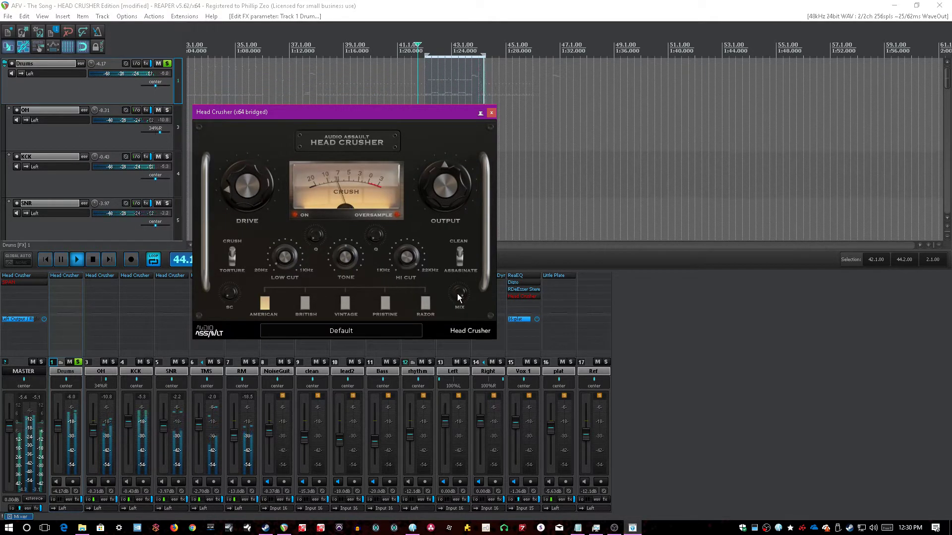
pyautogui.moveTo(457, 293); pyautogui.dragTo(452, 315)
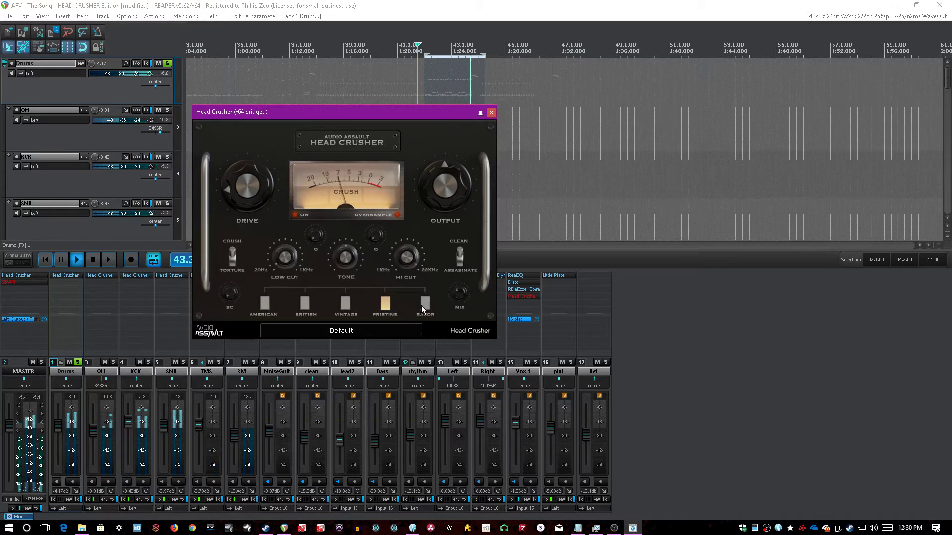
pyautogui.click(307, 305)
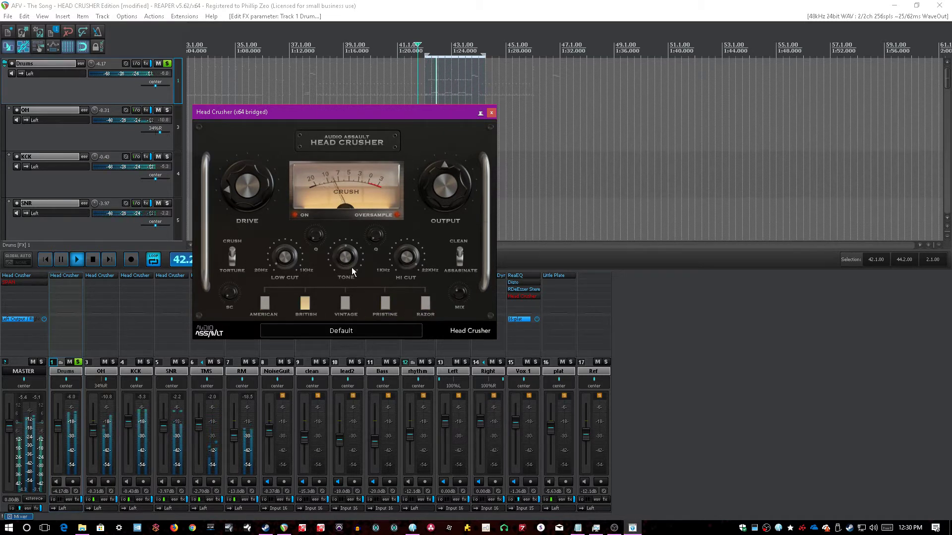
pyautogui.moveTo(226, 292)
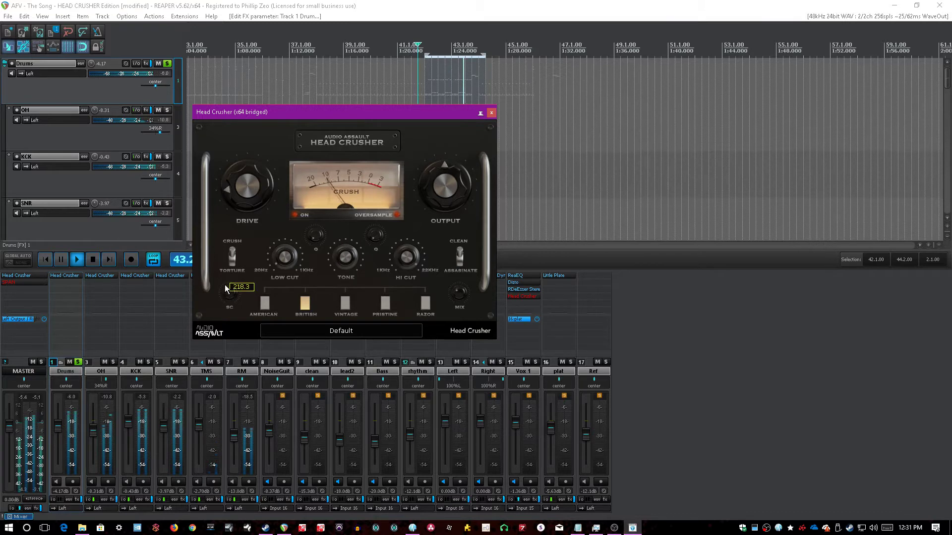
pyautogui.moveTo(252, 193); pyautogui.dragTo(247, 195)
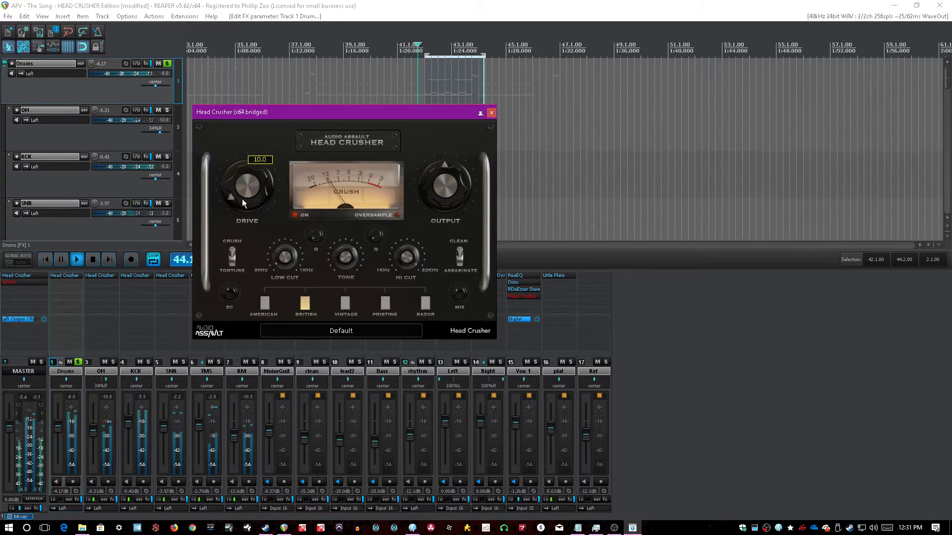
# - Shape the Drums Head Crusher's tone and filters, with hi cut about 16677 Hz and low cut about 54 Hz
pyautogui.moveTo(350, 263)
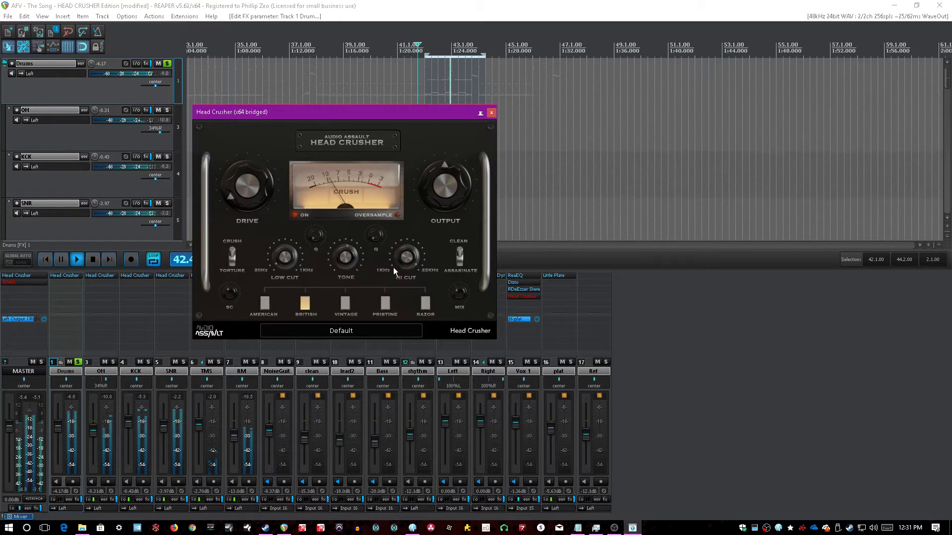
pyautogui.moveTo(401, 260)
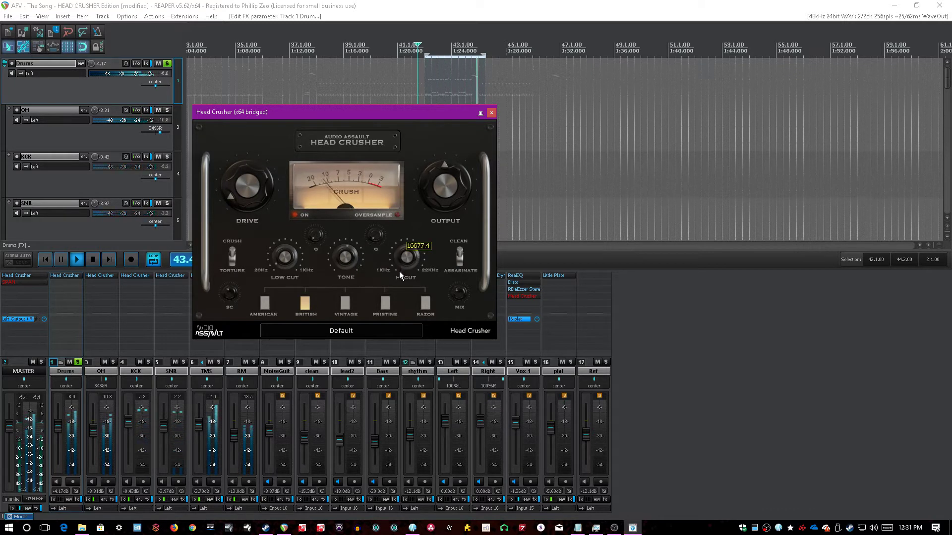
pyautogui.moveTo(377, 242)
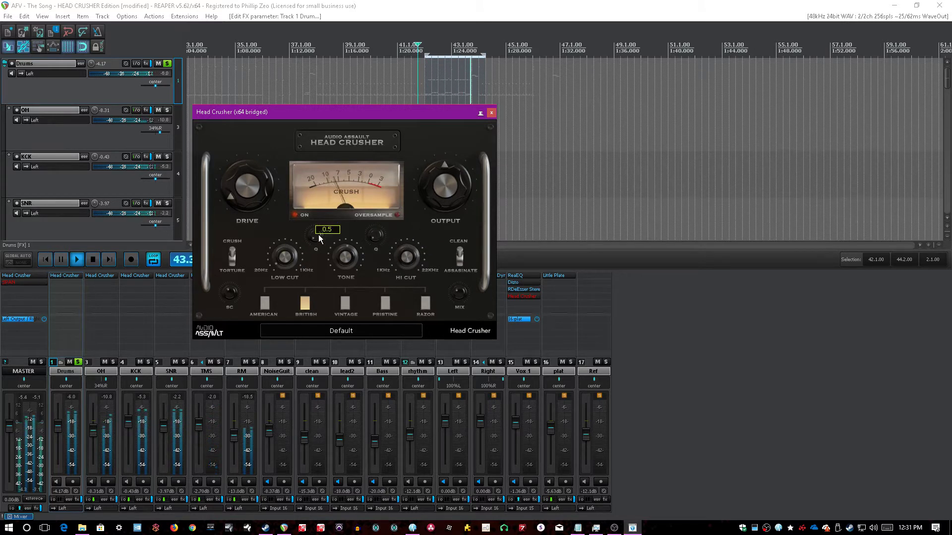
pyautogui.moveTo(288, 258); pyautogui.dragTo(290, 254)
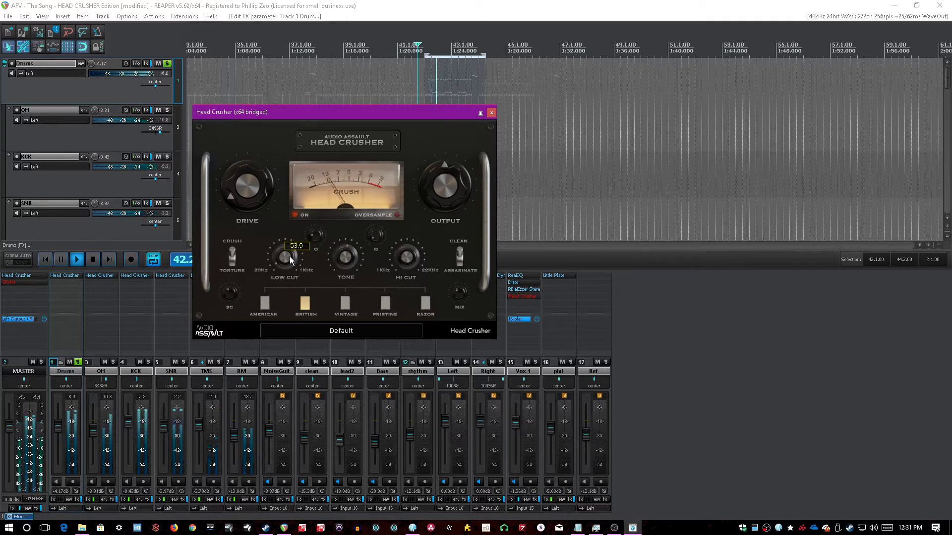
pyautogui.moveTo(317, 239)
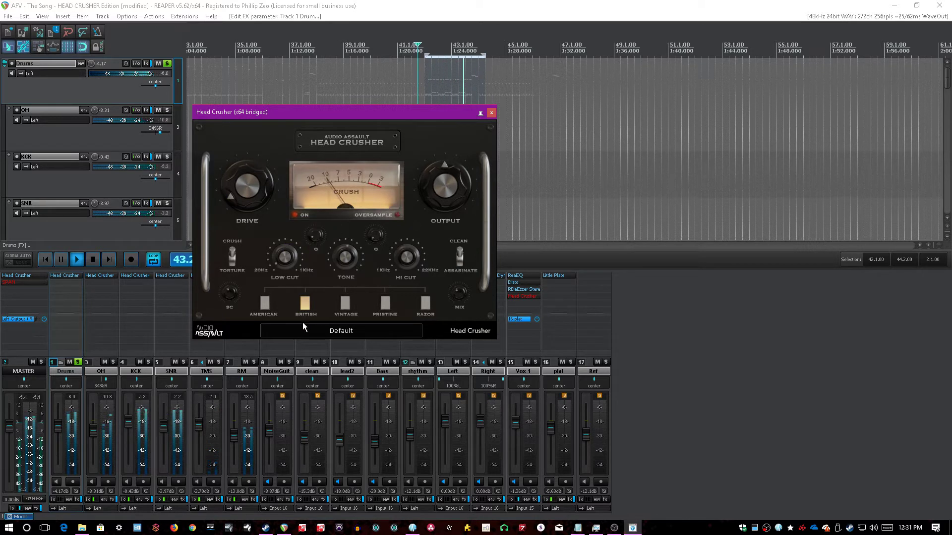
# - Compare the drums with Head Crusher bypassed and enabled, then close the plugin and stop playback
pyautogui.keyDown('shift'); pyautogui.click(71, 277); pyautogui.keyUp('shift')
pyautogui.keyDown('shift'); pyautogui.click(70, 277); pyautogui.keyUp('shift')
pyautogui.click(766, 375)
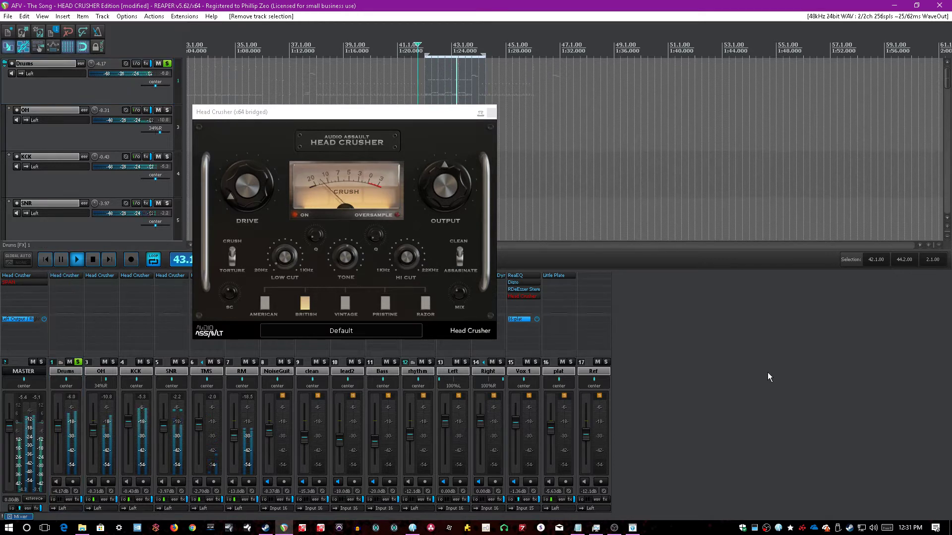
pyautogui.click(491, 112)
pyautogui.press('space')
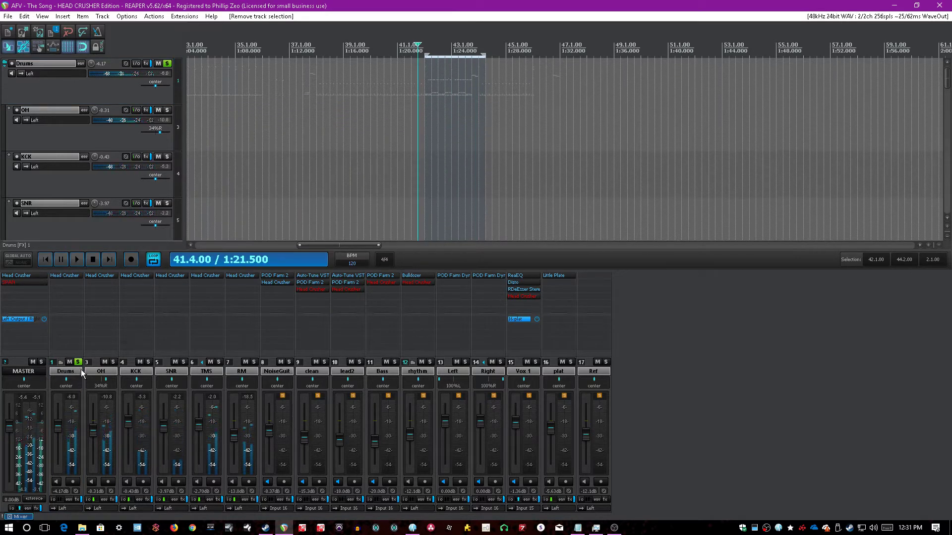
# - Unsolo Drums, solo the clean track, and play from the start of its clip
pyautogui.click(77, 362)
pyautogui.click(313, 371)
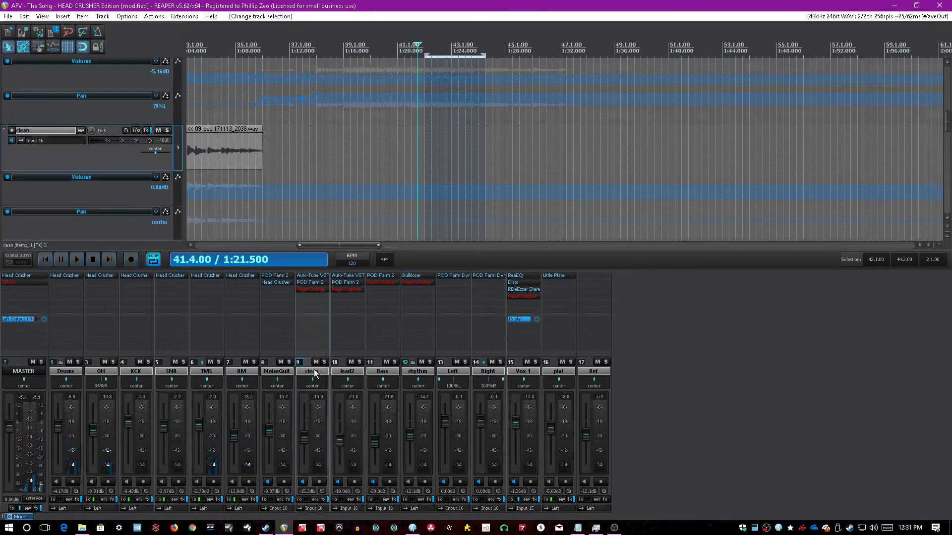
pyautogui.click(325, 362)
pyautogui.press('space')
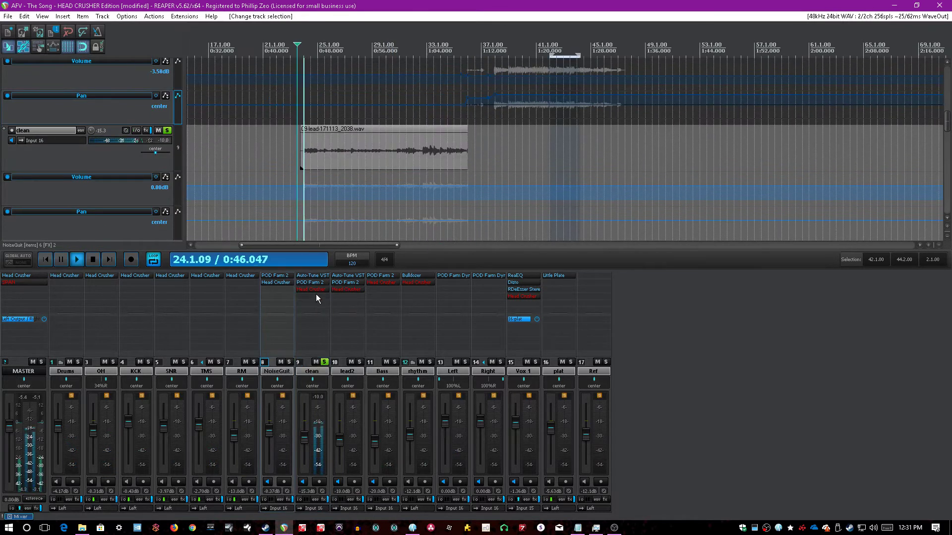
# - Enable and open the clean track's Head Crusher, move it clear of the clip, and turn on oversampling
pyautogui.keyDown('shift'); pyautogui.click(311, 290); pyautogui.keyUp('shift')
pyautogui.click(317, 290)
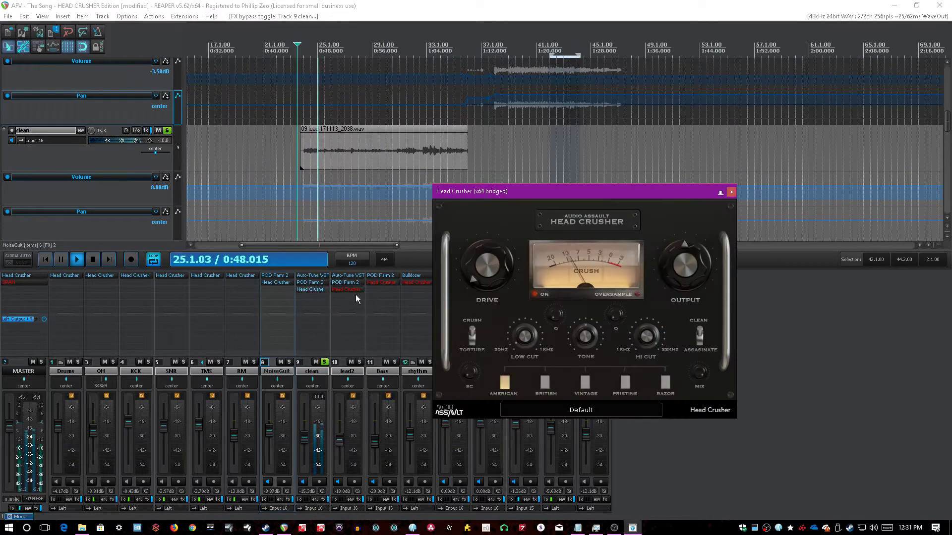
pyautogui.moveTo(579, 196); pyautogui.dragTo(598, 229)
pyautogui.click(520, 167)
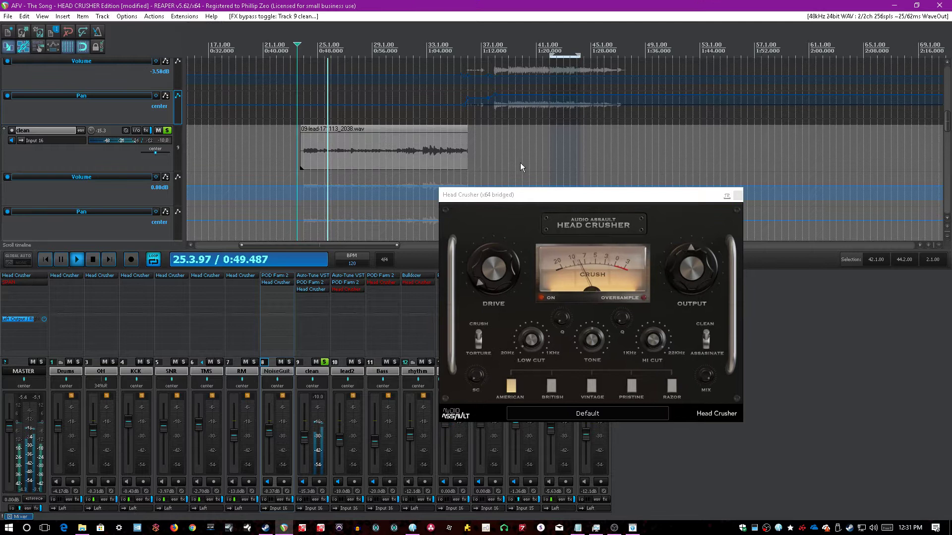
pyautogui.click(643, 298)
pyautogui.click(405, 4)
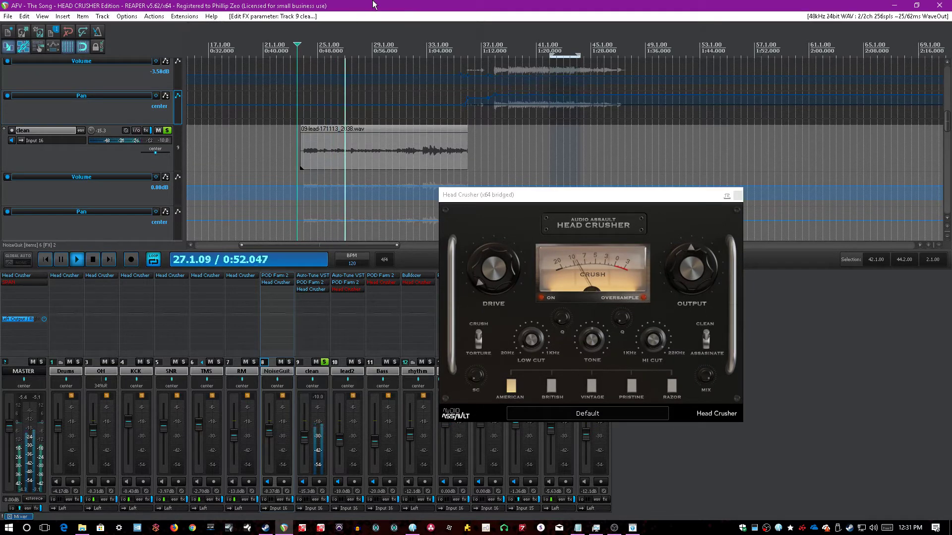
# - Stop playback and place the edit cursor at 24.1.00, near the start of the clean clip
pyautogui.press('space')
pyautogui.click(595, 342)
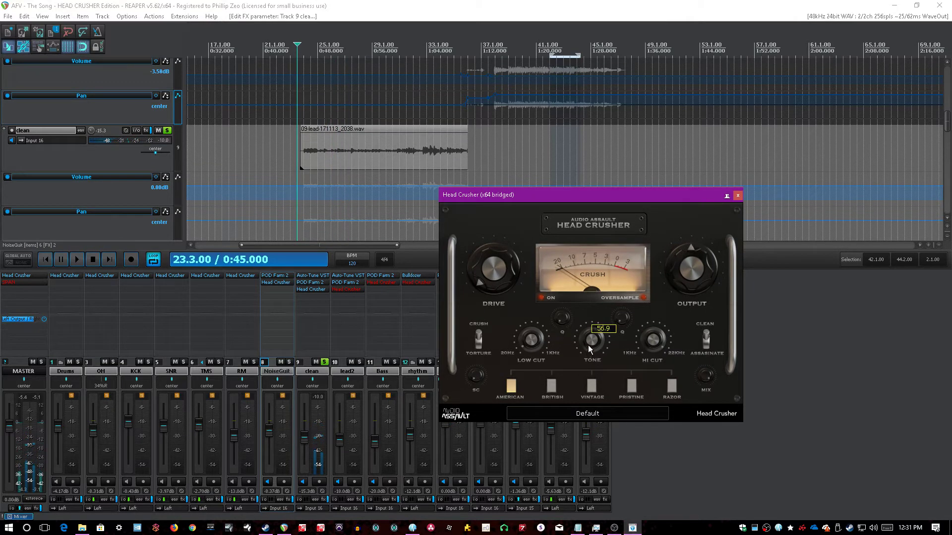
pyautogui.moveTo(589, 349); pyautogui.dragTo(587, 354)
pyautogui.click(326, 5)
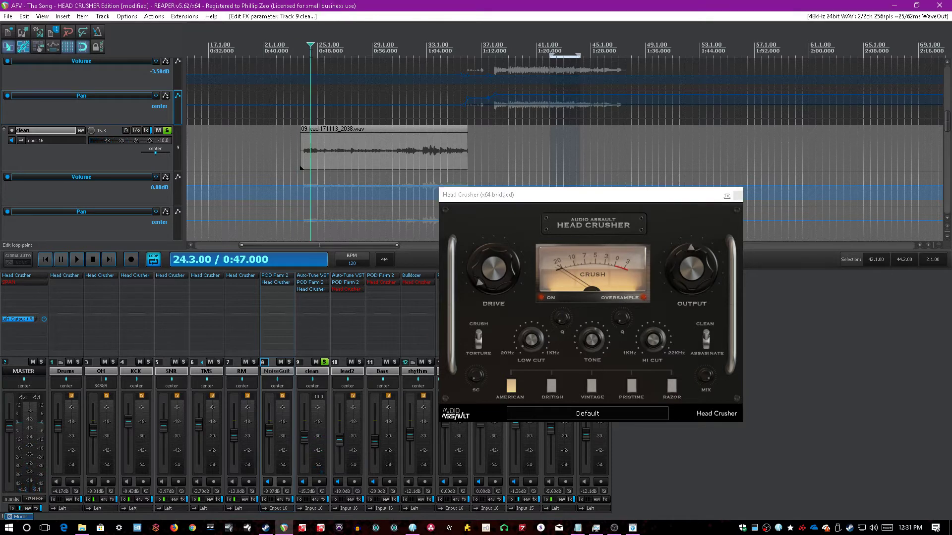
pyautogui.scroll(3, 310, 53)
pyautogui.click(549, 58)
pyautogui.scroll(-1, 549, 59)
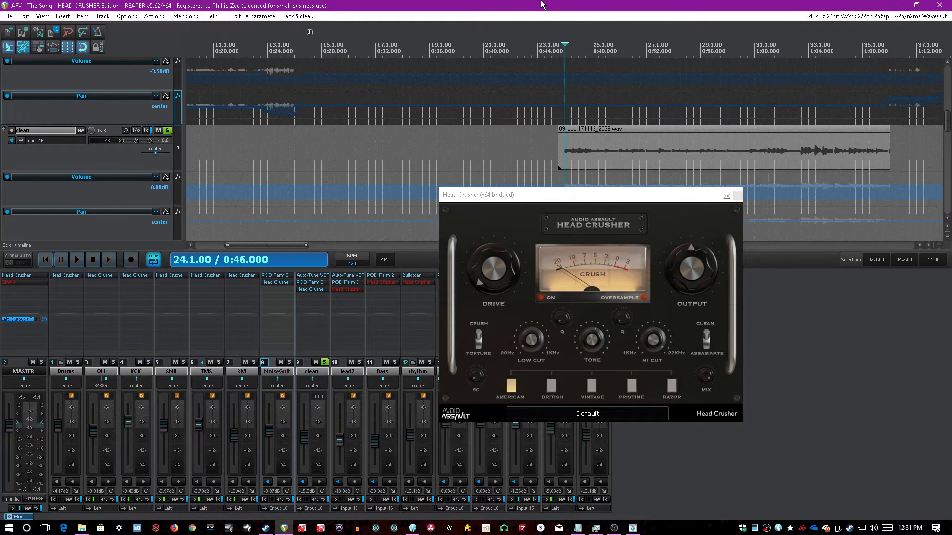
# - Load the Clean Guitar Warmer user preset in the clean track's Head Crusher and start playback
pyautogui.click(604, 414)
pyautogui.moveTo(659, 474)
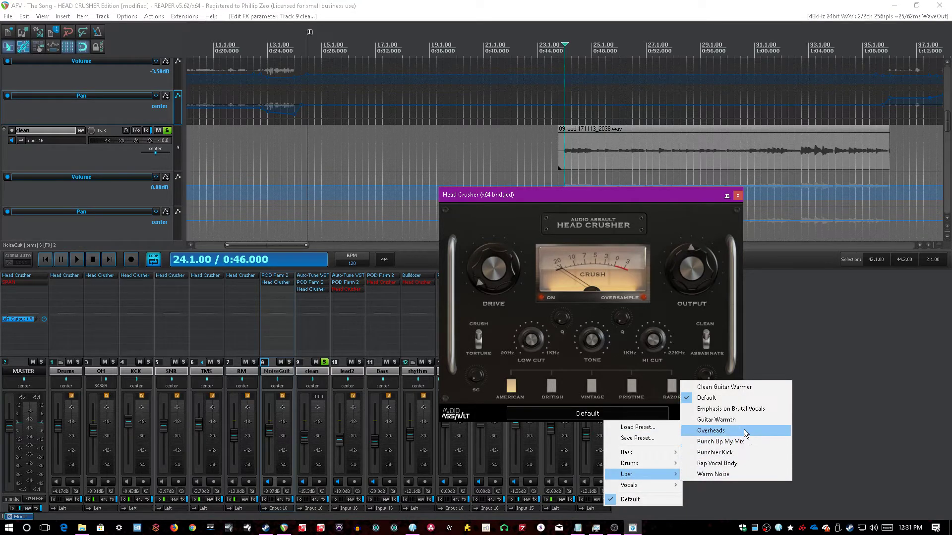
pyautogui.click(742, 391)
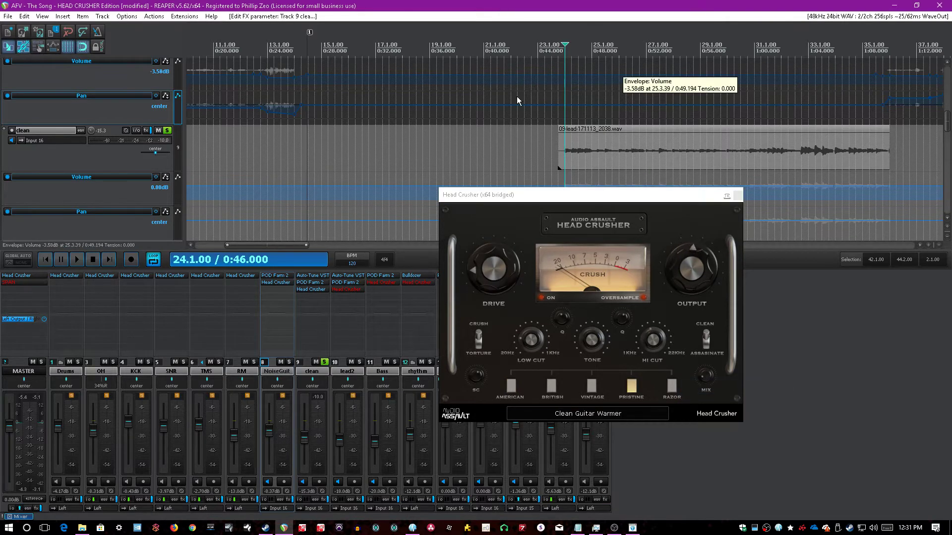
pyautogui.hotkey('ctrl', 's')
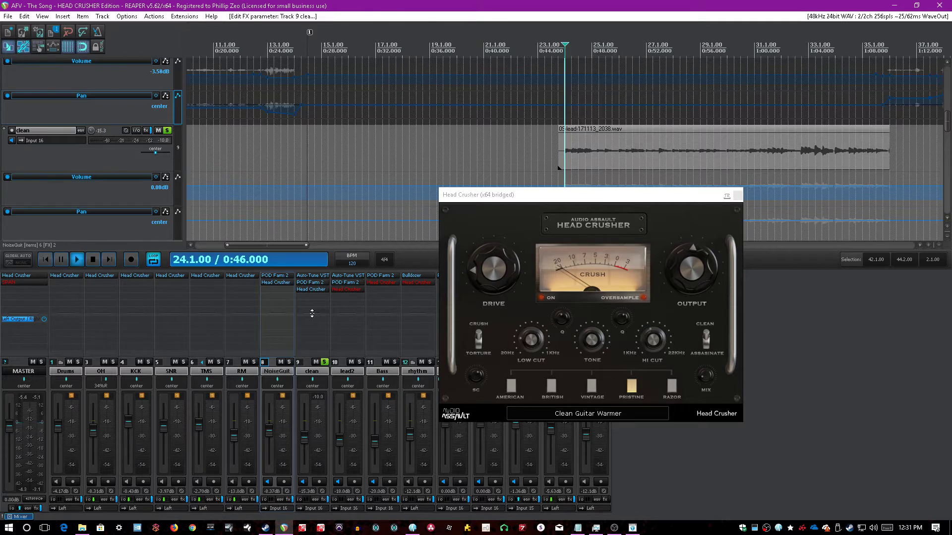
# - Compare the clean track with Head Crusher bypassed and enabled, and raise its volume to about -14.2 dB
pyautogui.keyDown('ctrl'); pyautogui.click(307, 291); pyautogui.keyUp('ctrl')
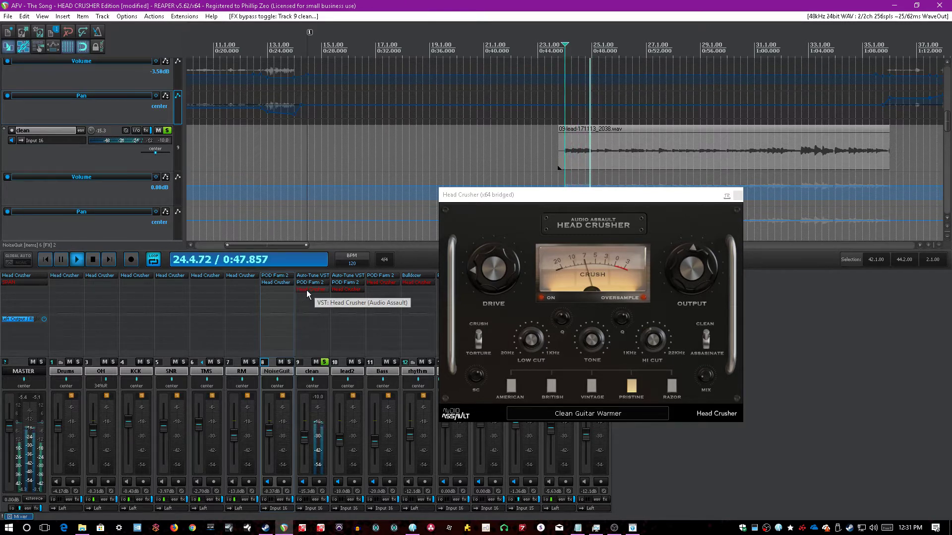
pyautogui.keyDown('ctrl'); pyautogui.click(306, 290); pyautogui.keyUp('ctrl')
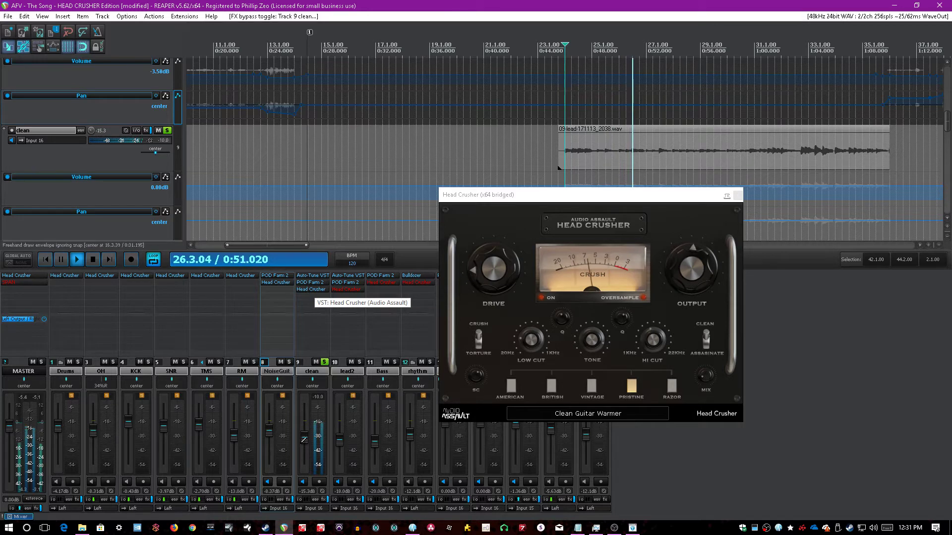
pyautogui.moveTo(304, 439); pyautogui.dragTo(304, 436)
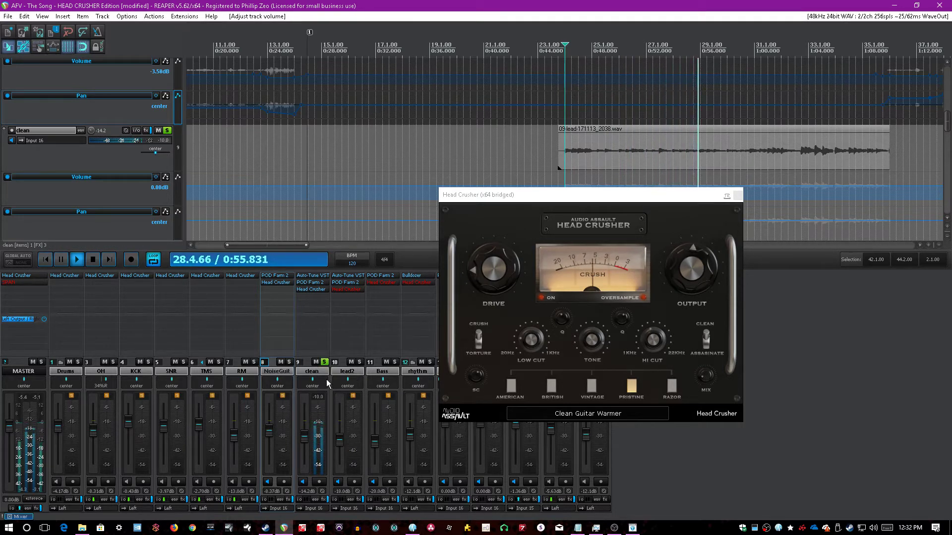
# - Review the preset's low cut, tone, hi cut and mix settings while the clean track plays, then close the plugin
pyautogui.click(486, 393)
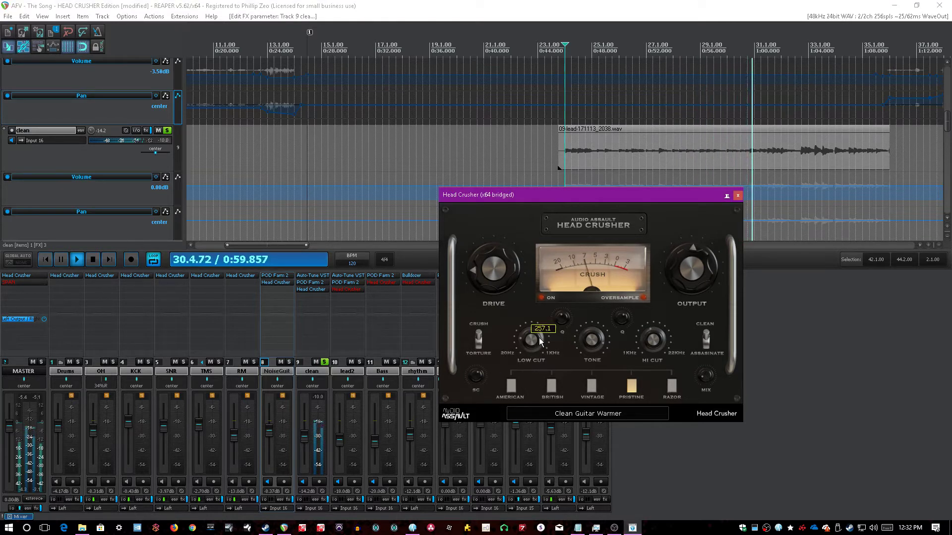
pyautogui.moveTo(566, 321)
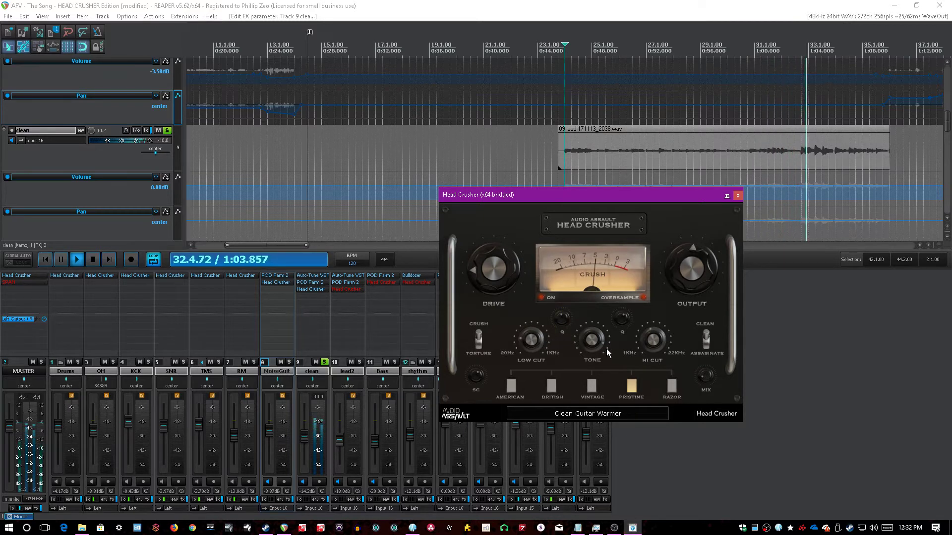
pyautogui.moveTo(657, 342)
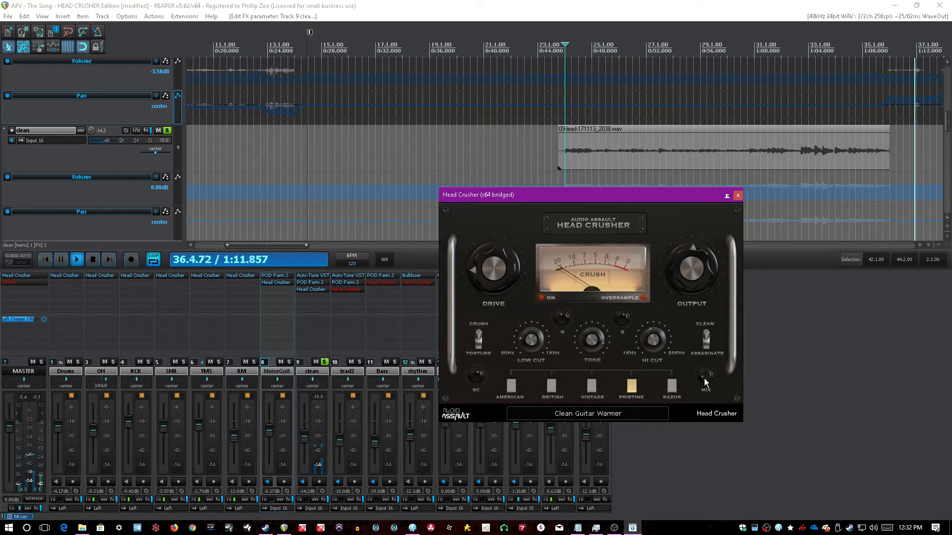
pyautogui.moveTo(705, 381)
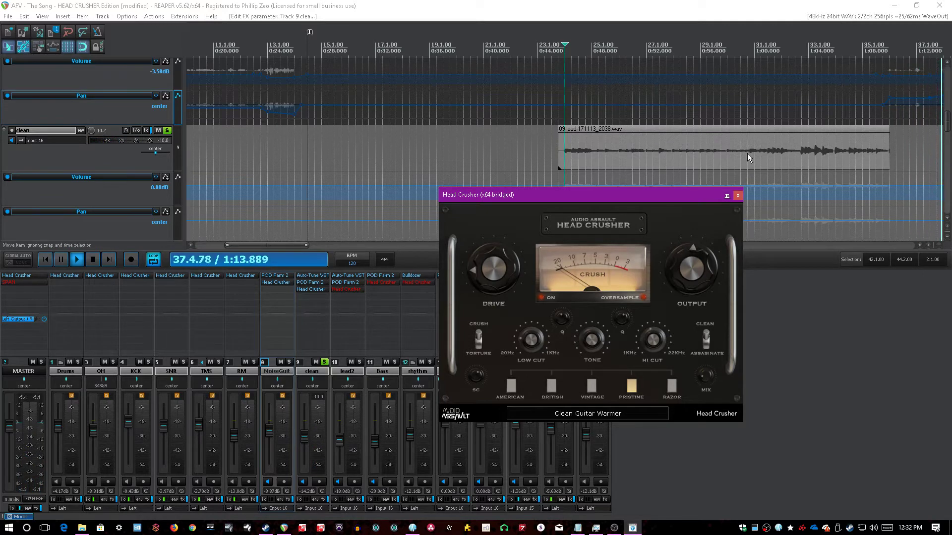
pyautogui.click(738, 196)
# - Unsolo the clean track and solo lead2
pyautogui.scroll(-3, 519, 75)
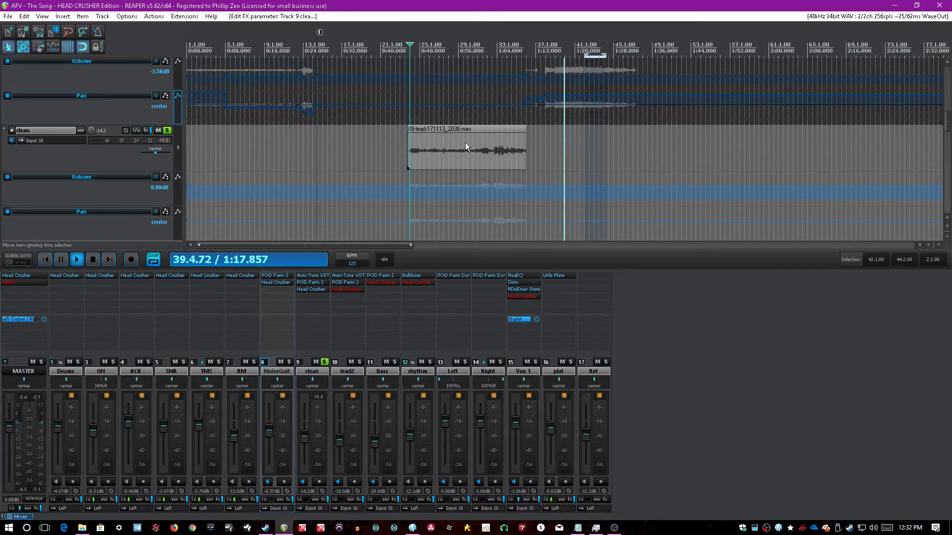
pyautogui.click(324, 362)
pyautogui.click(344, 372)
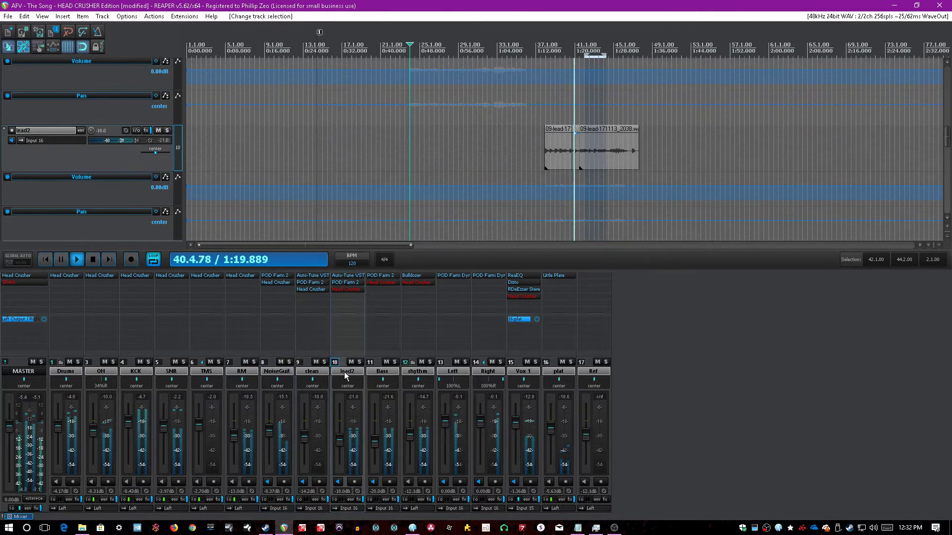
pyautogui.click(359, 361)
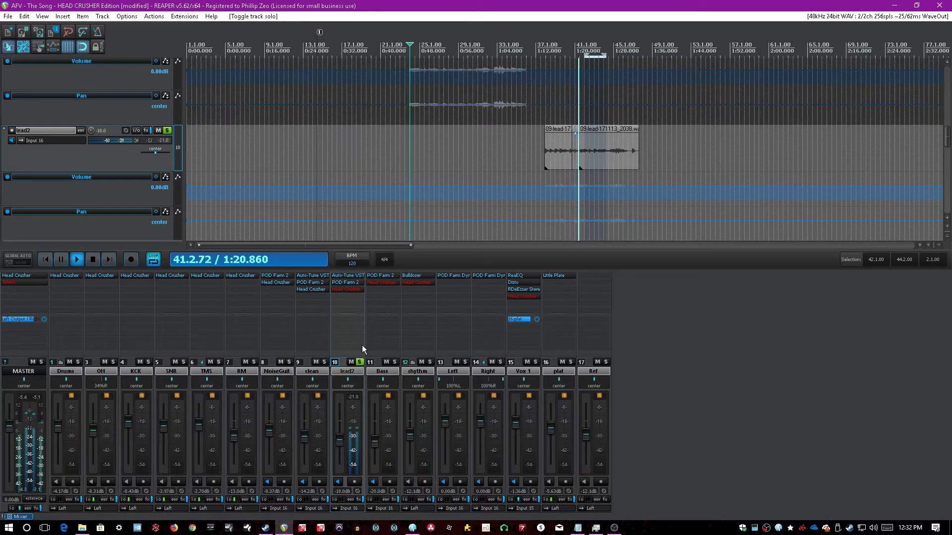
# - Enable and open lead2's Head Crusher clear of the clips, and set the loop from 38.3.00 to 45.2.00
pyautogui.click(350, 291)
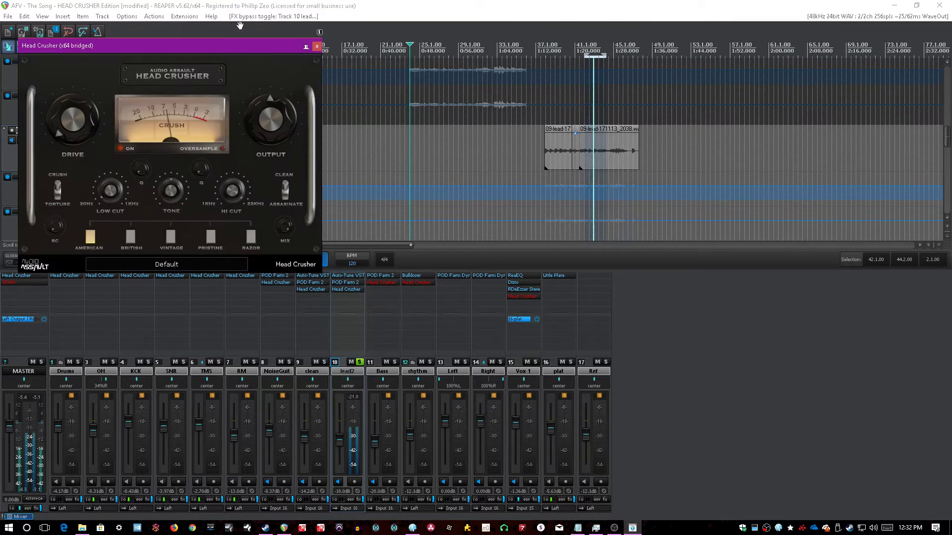
pyautogui.moveTo(243, 50); pyautogui.dragTo(797, 183)
pyautogui.moveTo(650, 177); pyautogui.dragTo(640, 191)
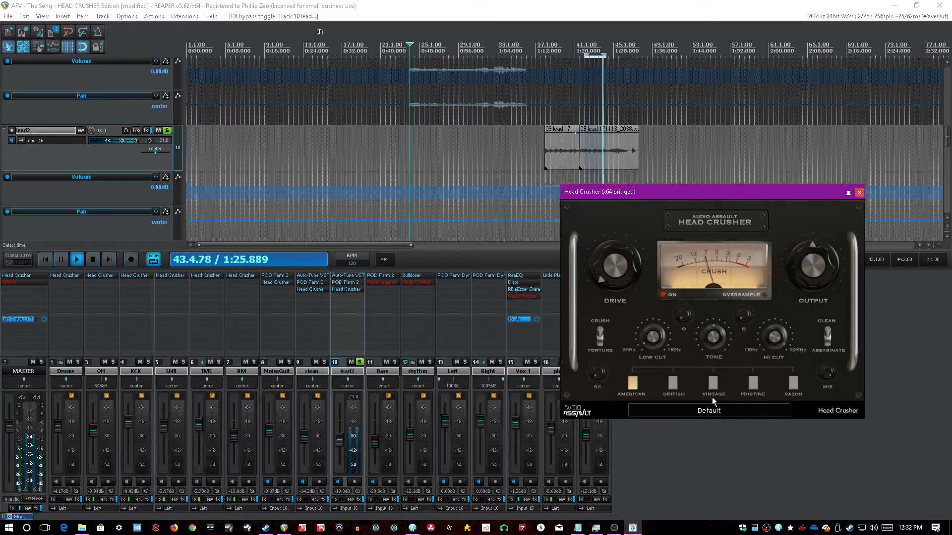
pyautogui.click(714, 409)
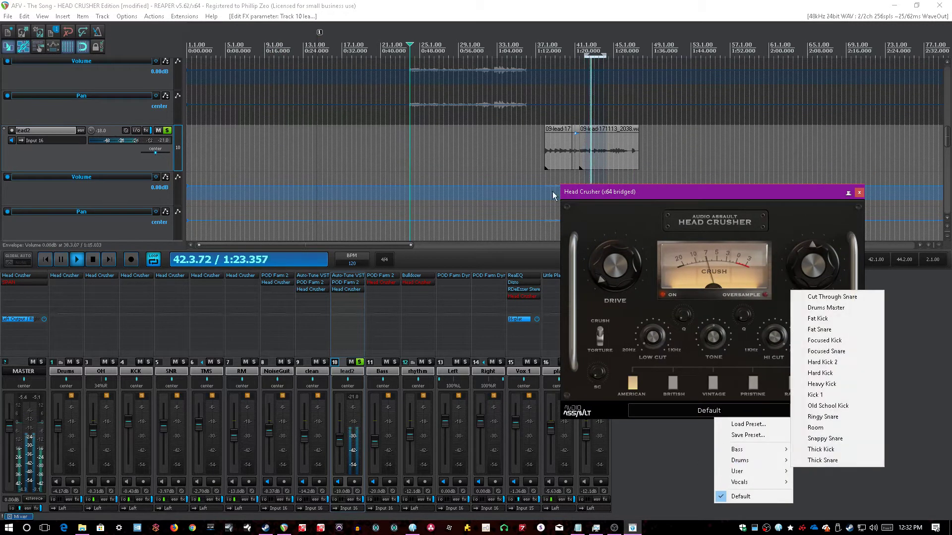
pyautogui.click(546, 161)
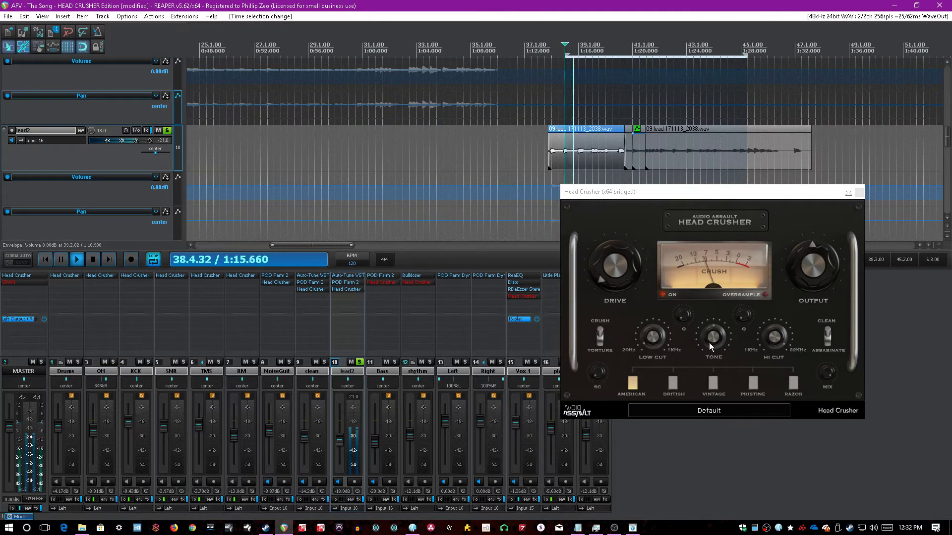
# - Turn on oversampling in lead2's Head Crusher, with drive at about 31.9 and the Vintage mode
pyautogui.click(761, 297)
pyautogui.moveTo(619, 276)
pyautogui.mouseDown()
pyautogui.moveTo(619, 254)
pyautogui.moveTo(633, 266)
pyautogui.mouseUp()
pyautogui.click(672, 383)
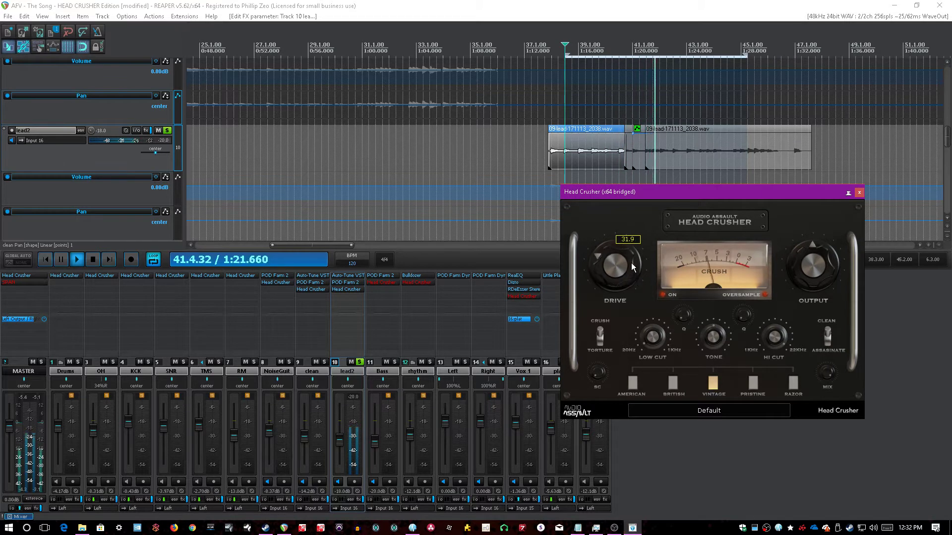
# - Shape lead2's Head Crusher filters, with low cut about 155.5 Hz and tone about 44.2, and adjust the hi cut
pyautogui.moveTo(652, 346); pyautogui.dragTo(652, 338)
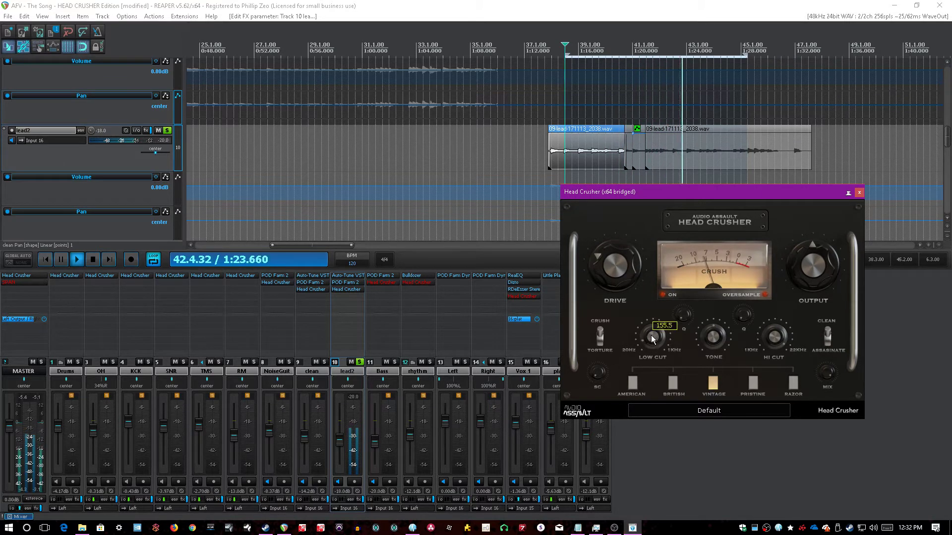
pyautogui.click(686, 313)
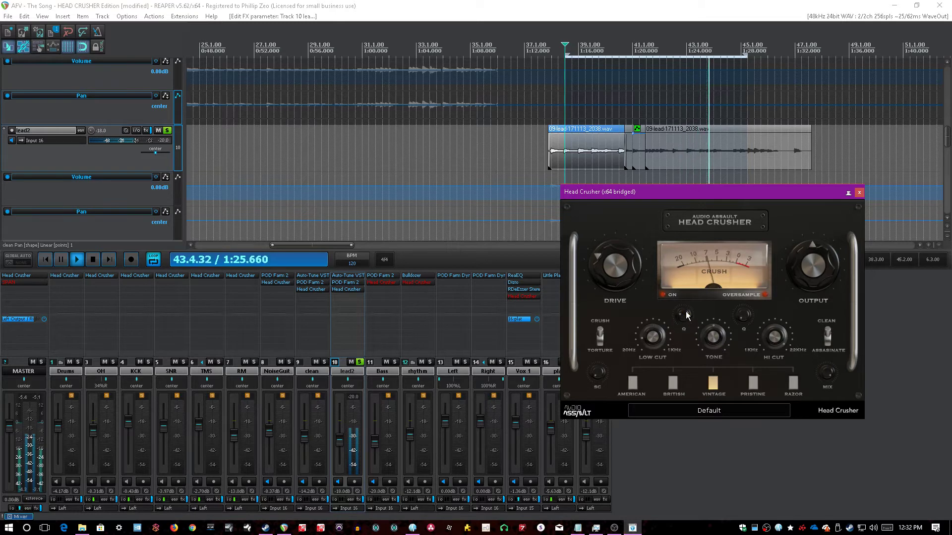
pyautogui.moveTo(717, 344); pyautogui.dragTo(717, 340)
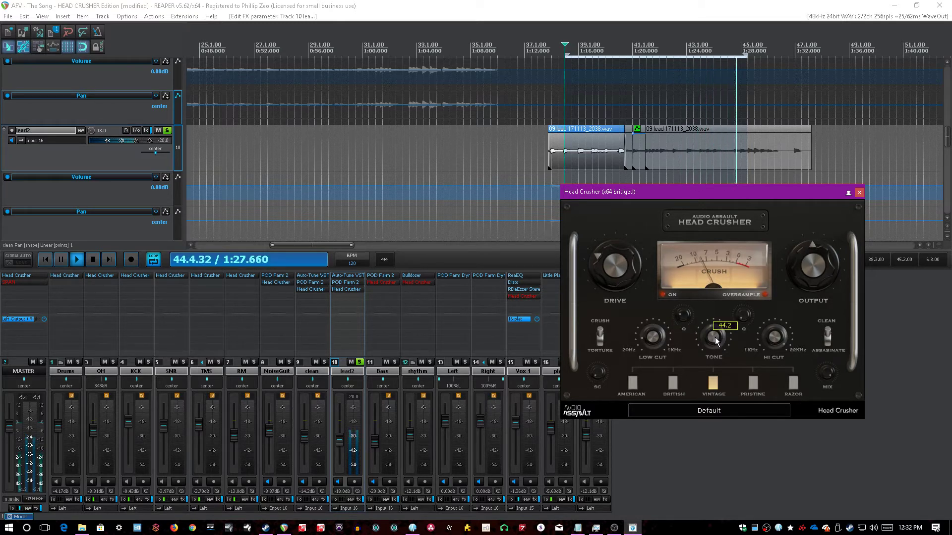
pyautogui.moveTo(775, 340); pyautogui.dragTo(743, 320)
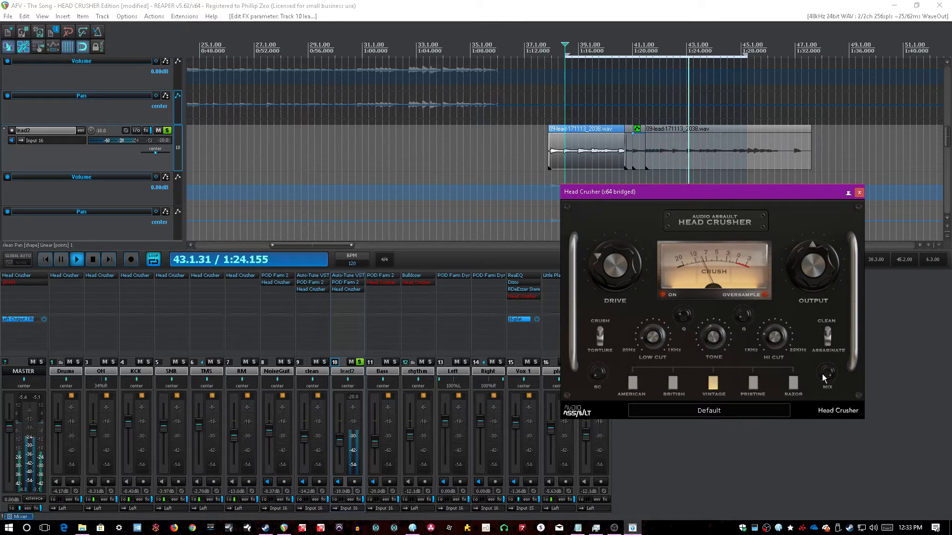
# - Raise lead2's Head Crusher drive to about 54.3 and reset the track's peak meter
pyautogui.moveTo(612, 284)
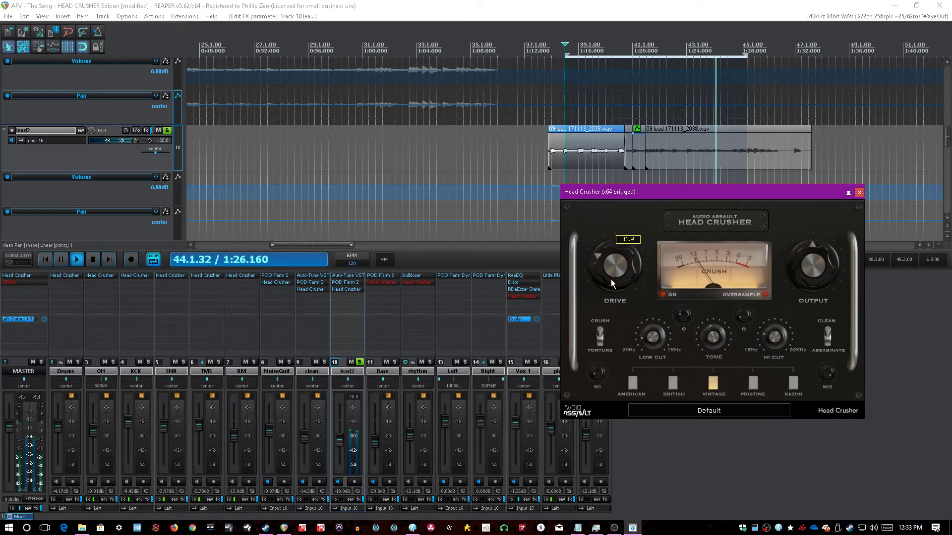
pyautogui.moveTo(614, 266)
pyautogui.mouseDown()
pyautogui.moveTo(620, 251)
pyautogui.moveTo(617, 273)
pyautogui.mouseUp()
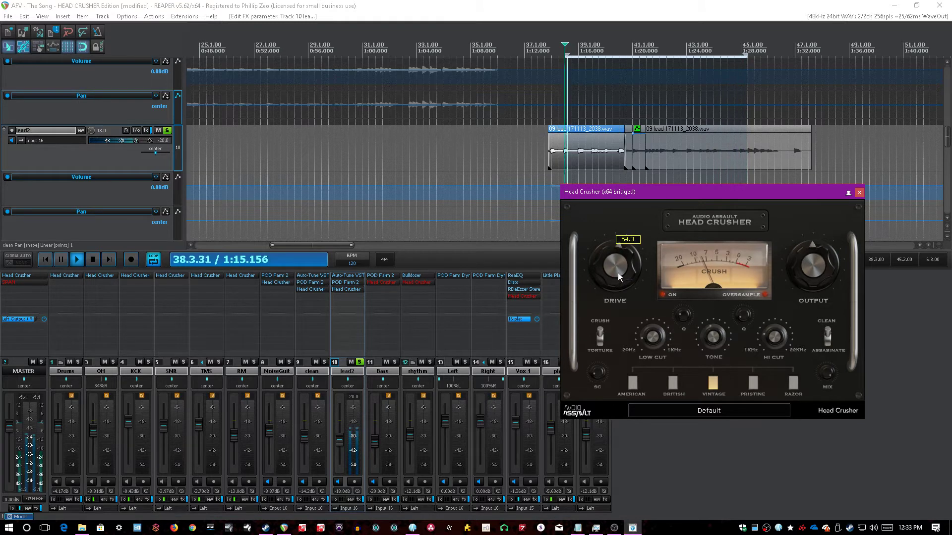
pyautogui.click(352, 397)
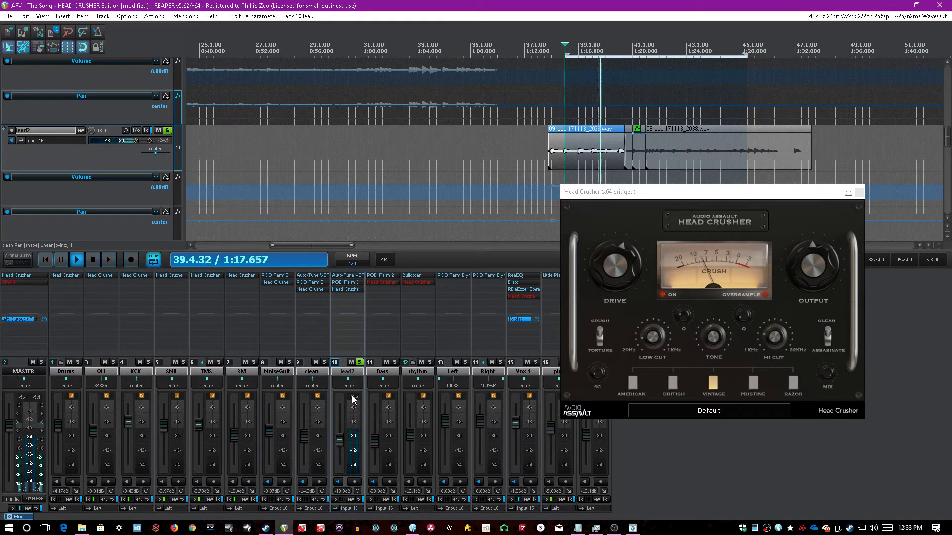
# - Compare lead2 with Head Crusher bypassed and enabled, and set the track's volume to about -16.2 dB
pyautogui.keyDown('shift'); pyautogui.click(338, 291); pyautogui.keyUp('shift')
pyautogui.keyDown('shift'); pyautogui.click(342, 289); pyautogui.keyUp('shift')
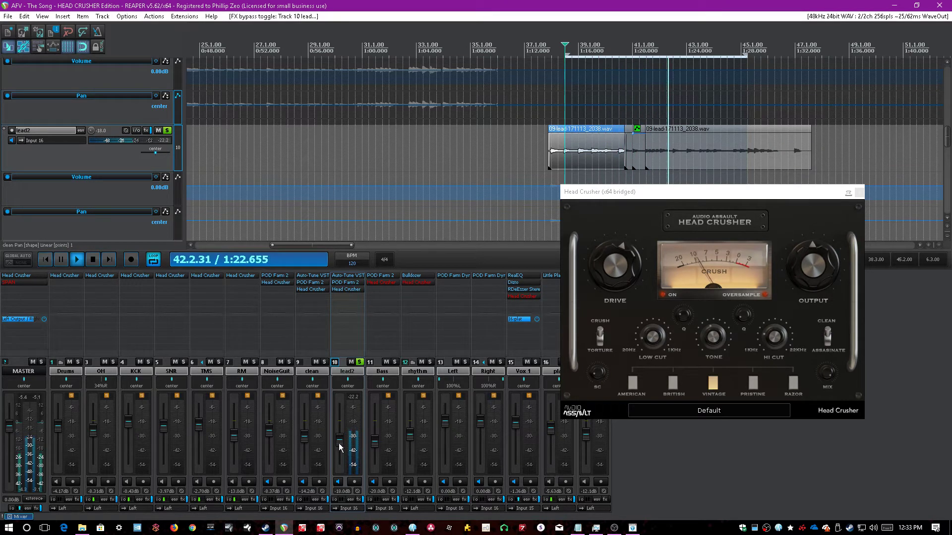
pyautogui.moveTo(339, 444); pyautogui.dragTo(339, 442)
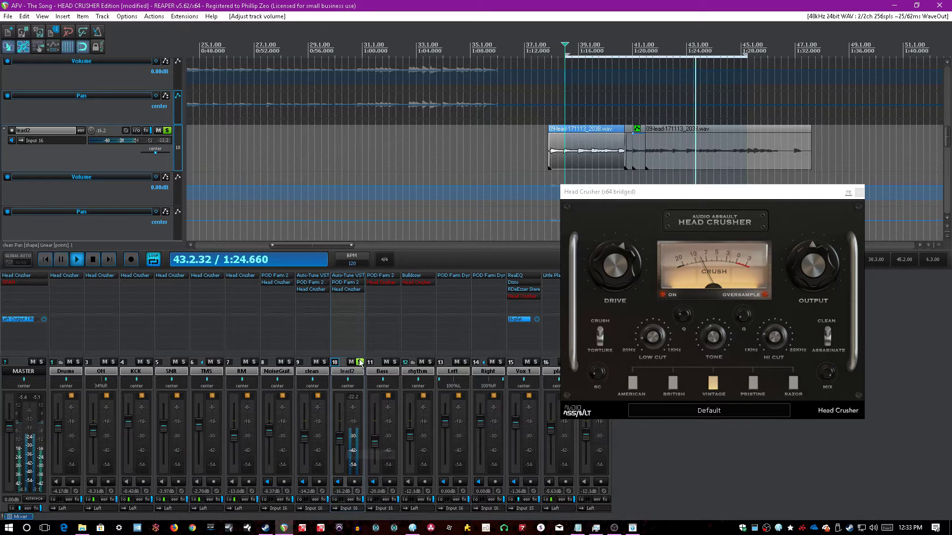
# - Unsolo lead2, raise its volume to about -10.9 dB, and compare the mix with its Head Crusher bypassed and enabled
pyautogui.click(360, 363)
pyautogui.scroll(6, 340, 438)
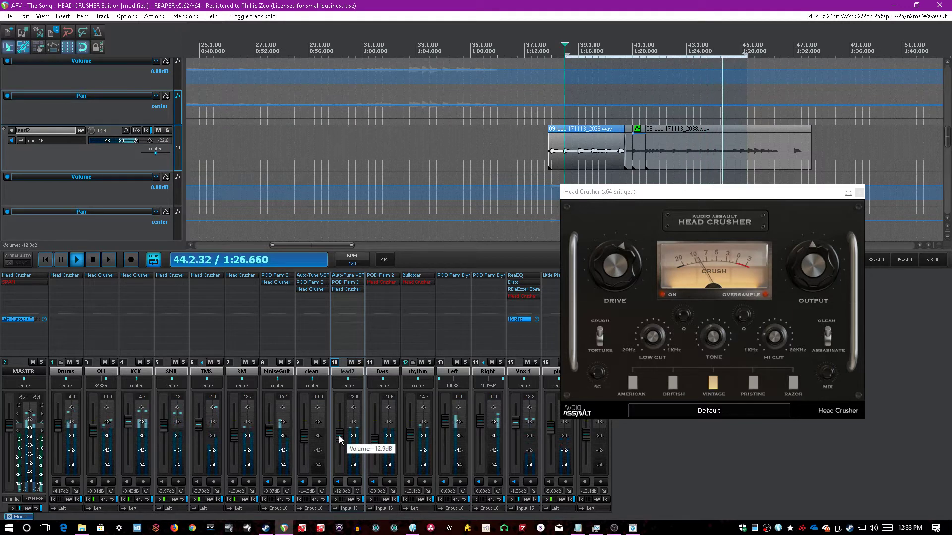
pyautogui.scroll(-5, 339, 438)
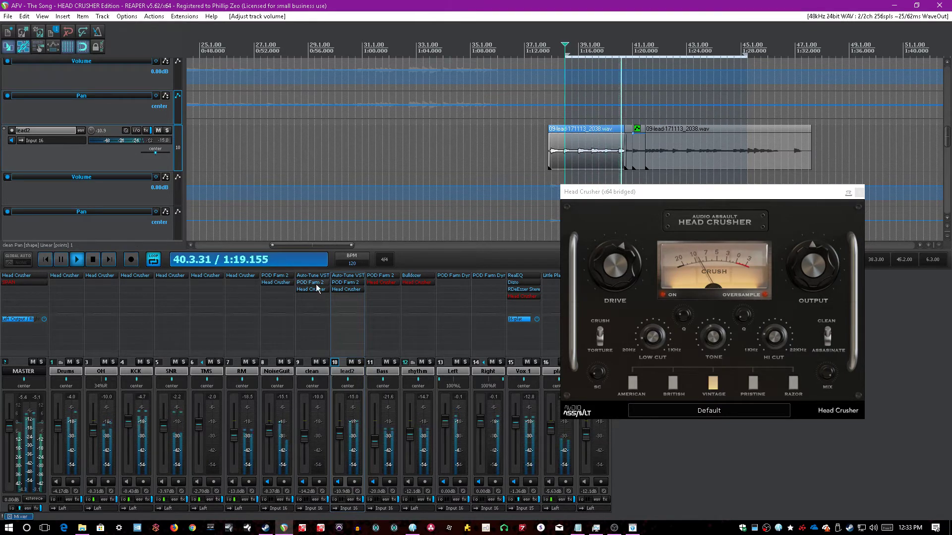
pyautogui.keyDown('shift'); pyautogui.click(342, 289); pyautogui.keyUp('shift')
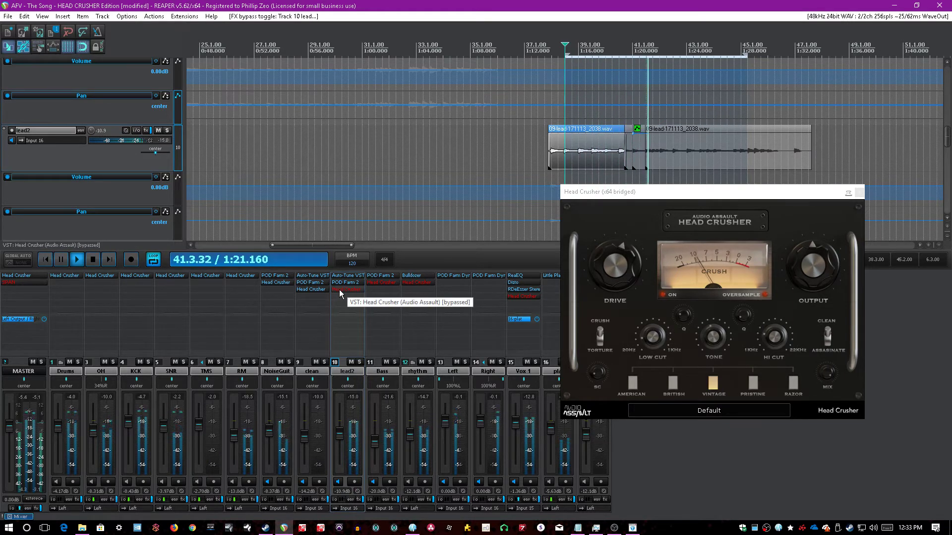
pyautogui.keyDown('shift'); pyautogui.click(339, 290); pyautogui.keyUp('shift')
# - Solo lead2 again, close its Head Crusher and stop playback
pyautogui.click(360, 362)
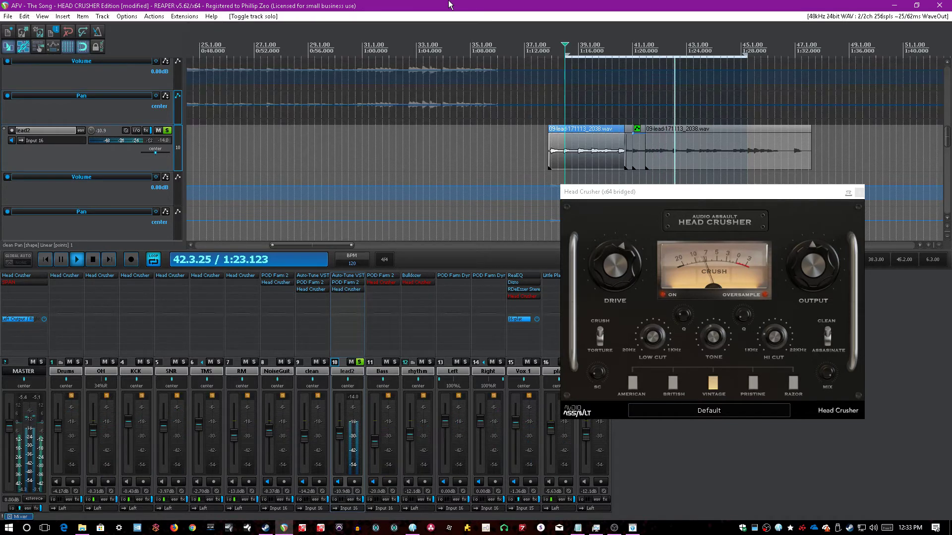
pyautogui.click(859, 191)
pyautogui.press('space')
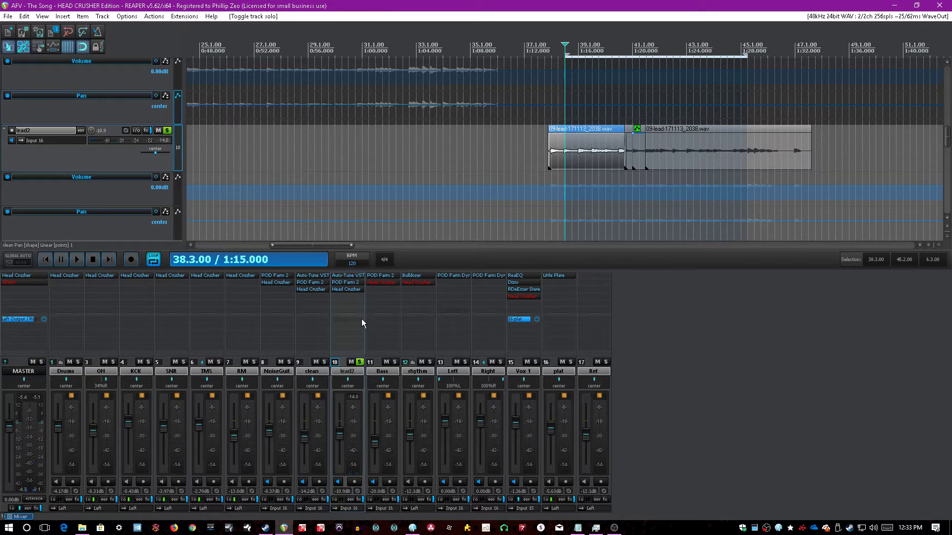
# - Unsolo lead2, solo Bass with playback running, and enable and open Bass's Head Crusher
pyautogui.click(360, 362)
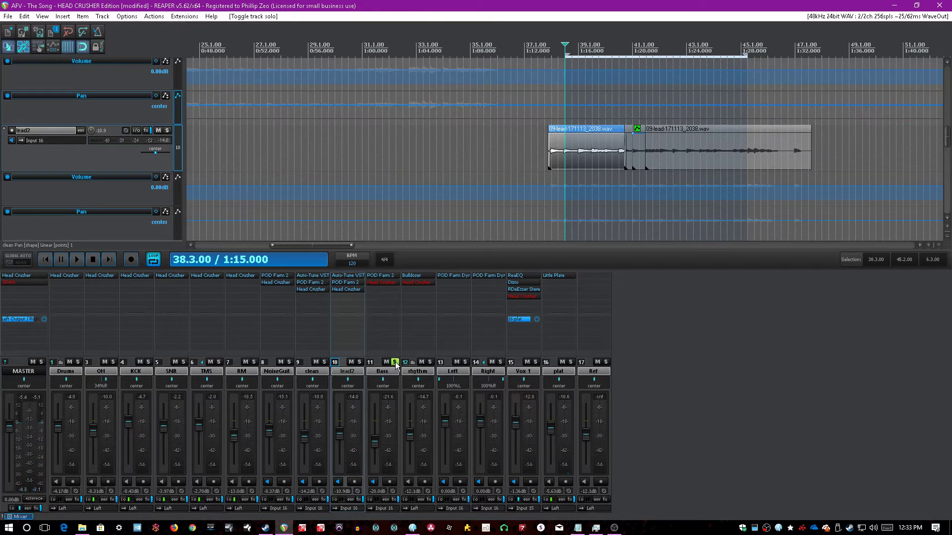
pyautogui.click(395, 368)
pyautogui.press('space')
pyautogui.scroll(-3, 421, 161)
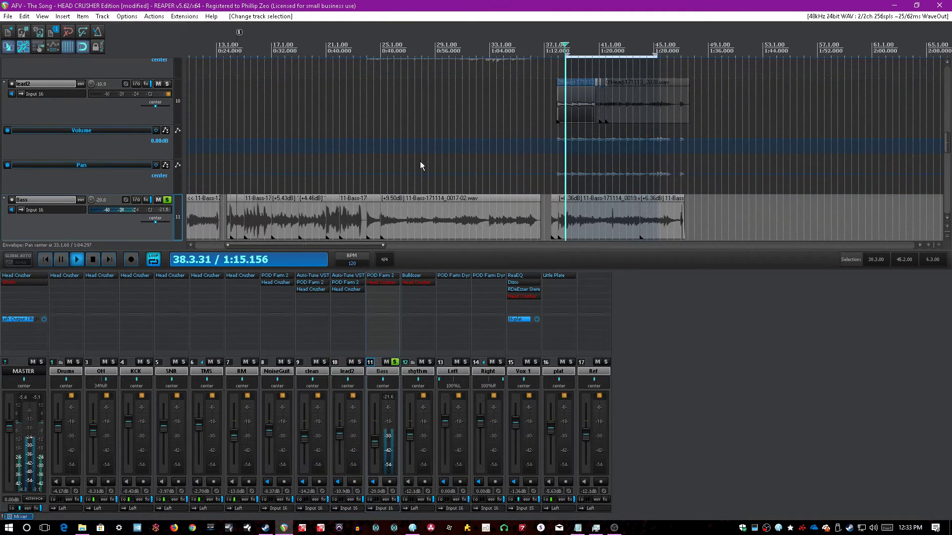
pyautogui.click(386, 283)
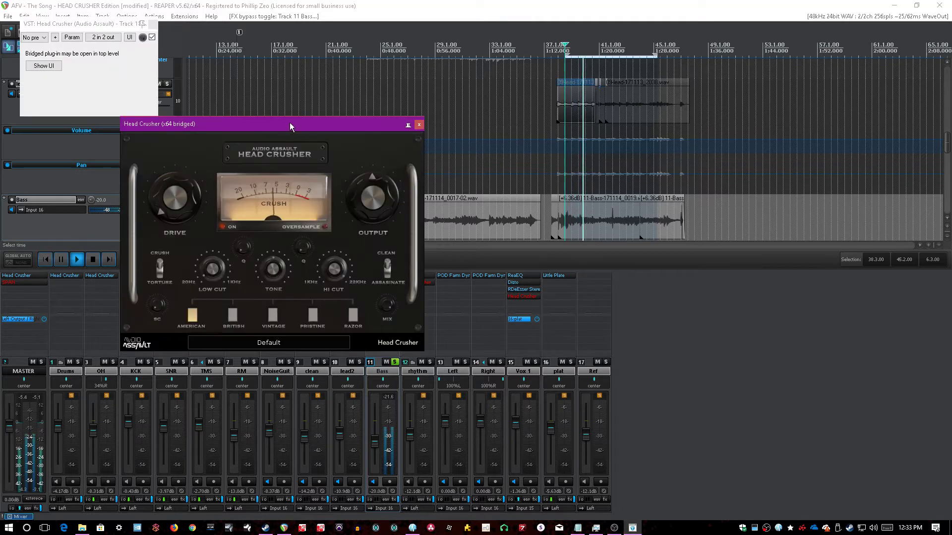
pyautogui.moveTo(290, 125); pyautogui.dragTo(392, 146)
# - Raise the drive on Bass's Head Crusher, select the Pristine mode, and set its low cut to about 257.1
pyautogui.moveTo(281, 213); pyautogui.dragTo(281, 204)
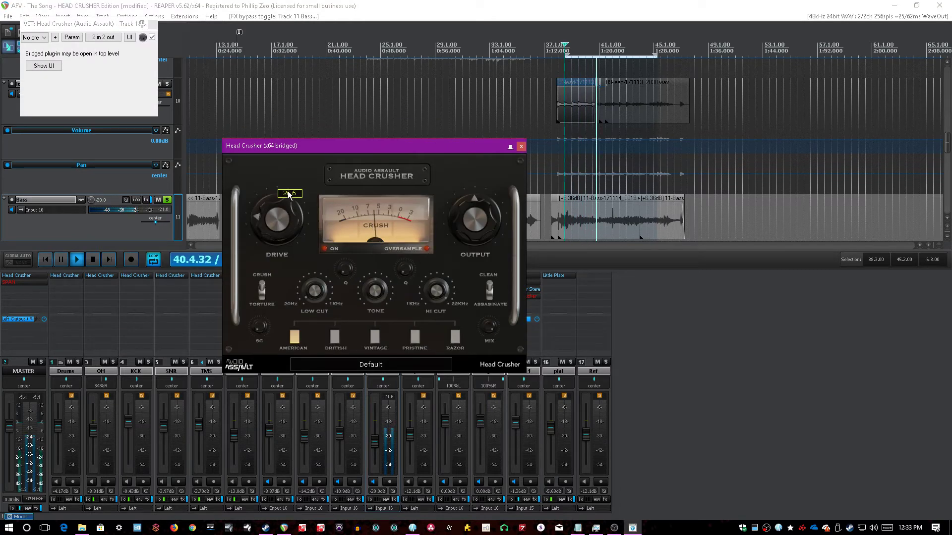
pyautogui.click(335, 337)
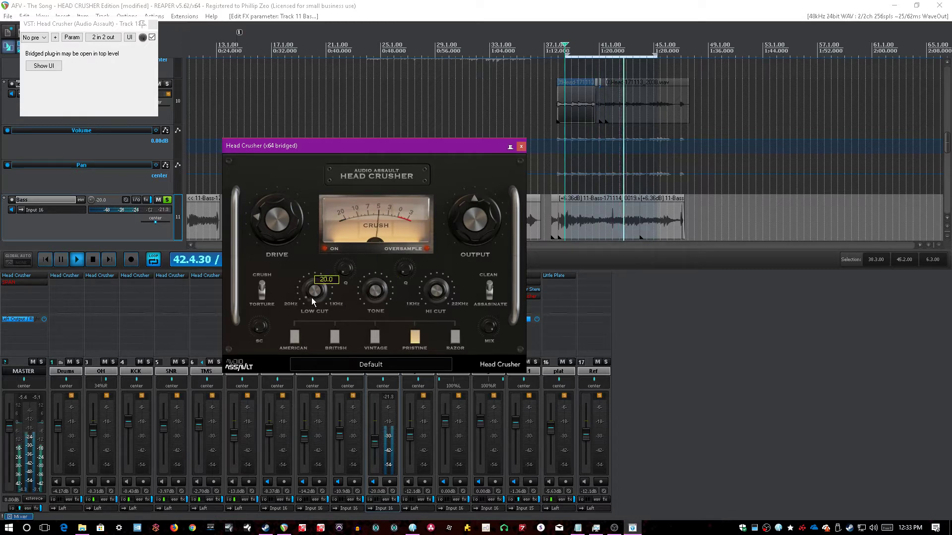
pyautogui.moveTo(261, 326)
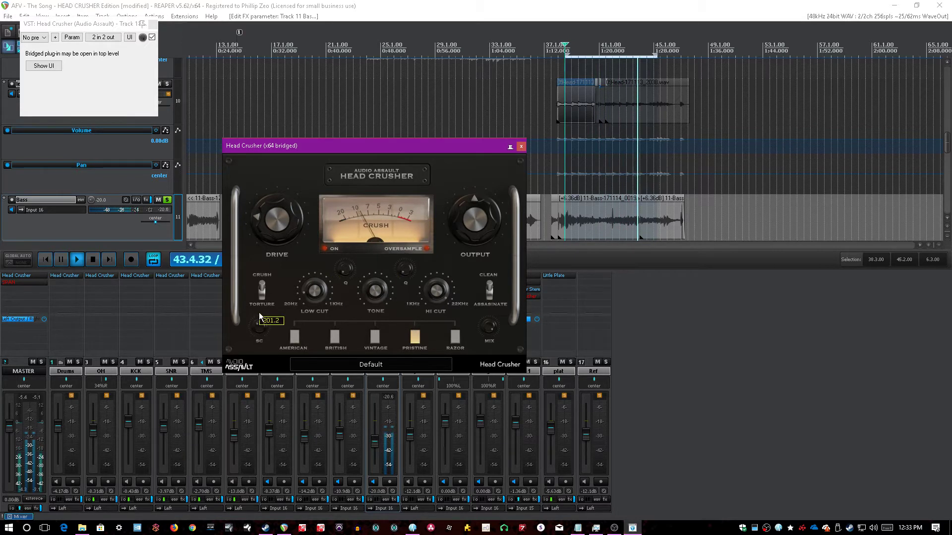
pyautogui.moveTo(317, 298)
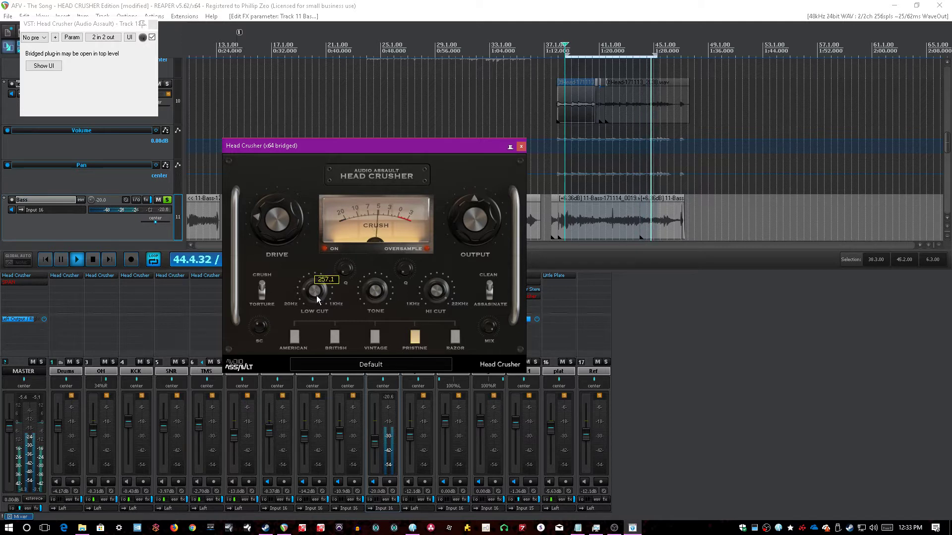
# - Shape Bass's Head Crusher filters with the low-cut Q at about 1.4 and the tone at about 69.6, and adjust the hi cut
pyautogui.moveTo(346, 269)
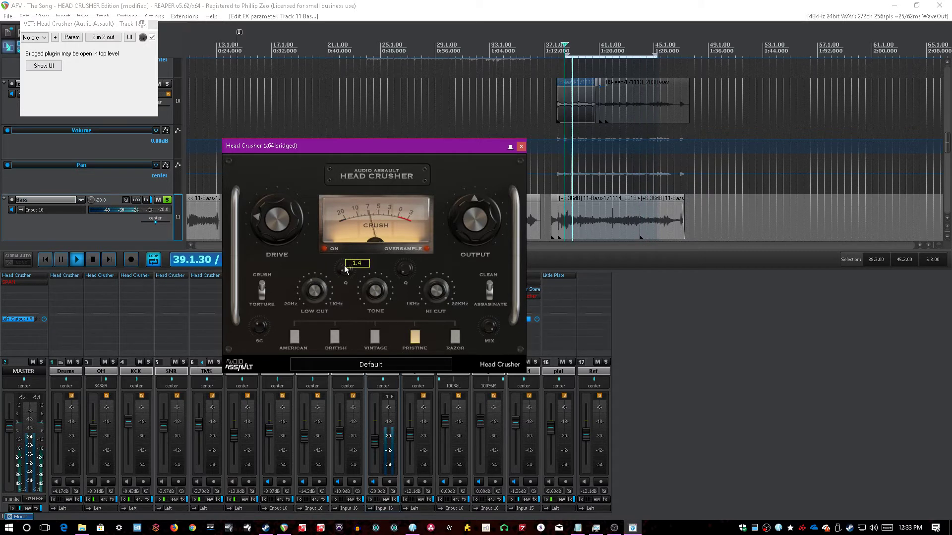
pyautogui.moveTo(378, 296)
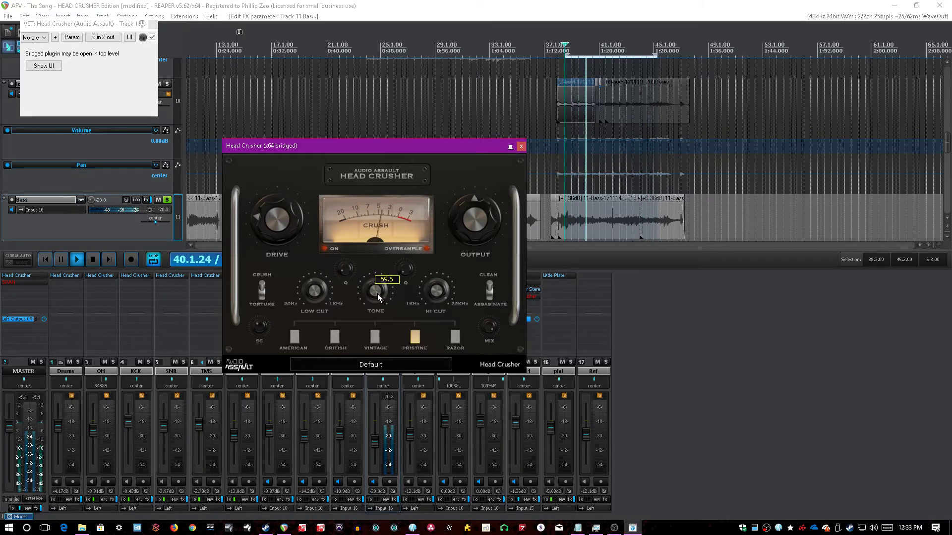
pyautogui.moveTo(436, 311)
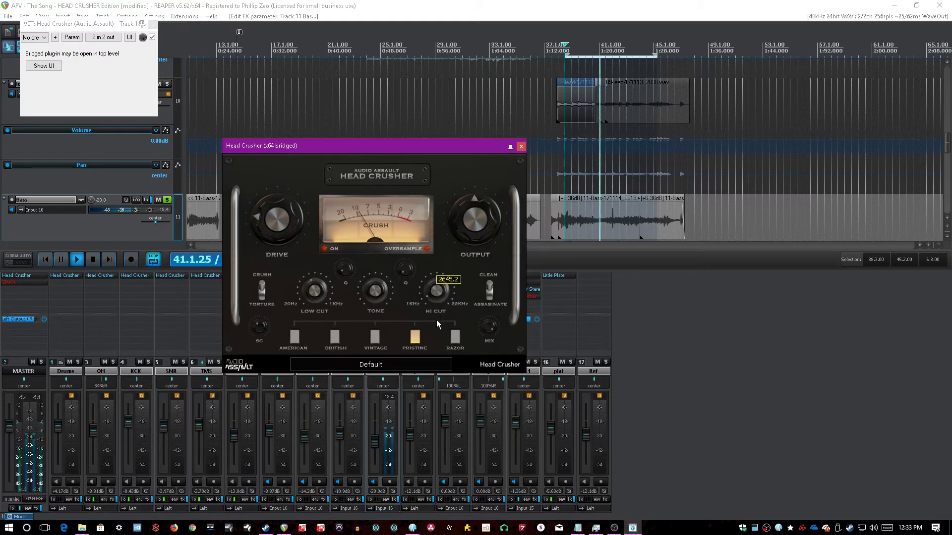
pyautogui.moveTo(436, 320); pyautogui.dragTo(435, 315)
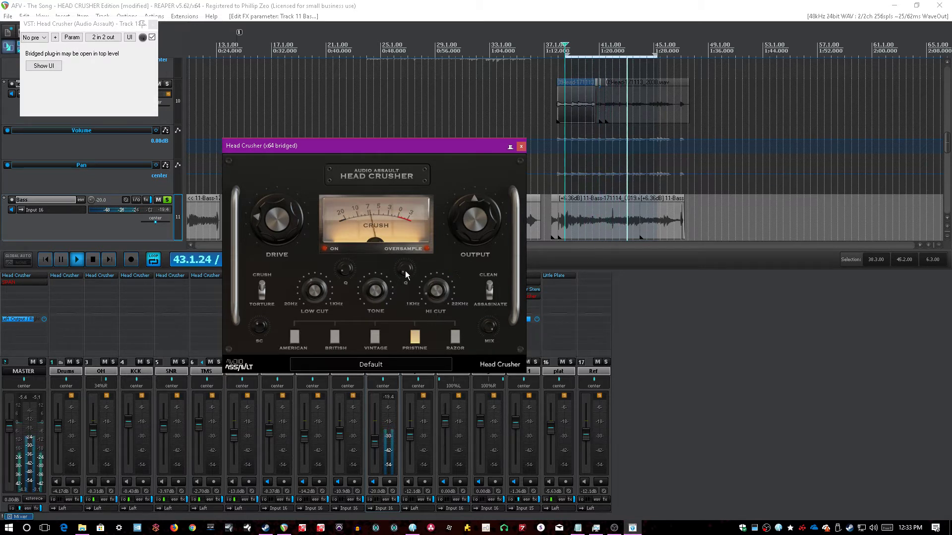
# - Switch Bass's Head Crusher to Assassinate with the mix at about 51.79, and reset the track's peak meter
pyautogui.moveTo(407, 269)
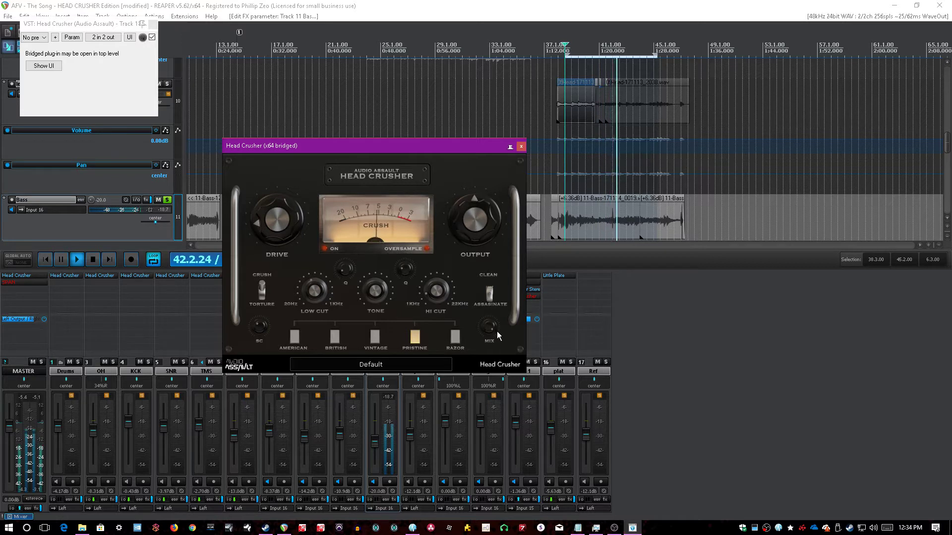
pyautogui.moveTo(496, 334); pyautogui.dragTo(494, 344)
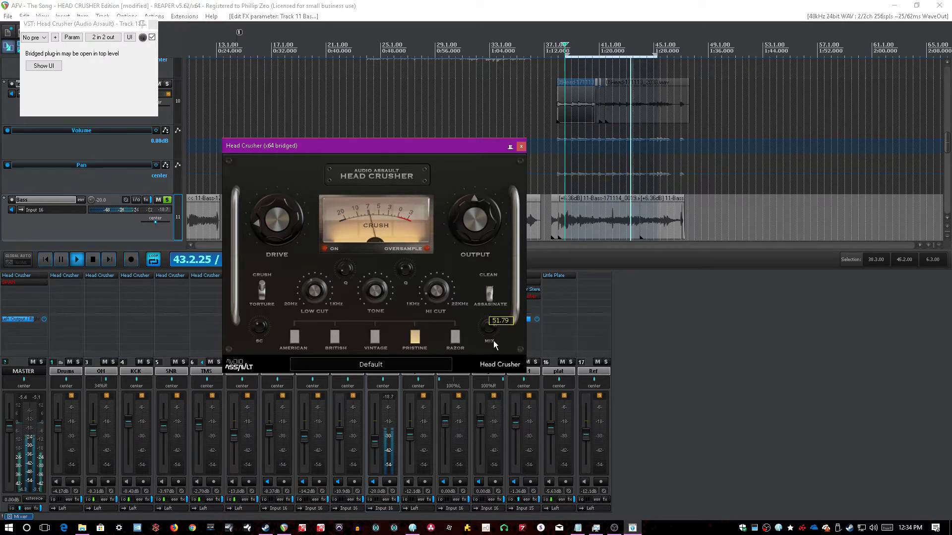
pyautogui.click(388, 386)
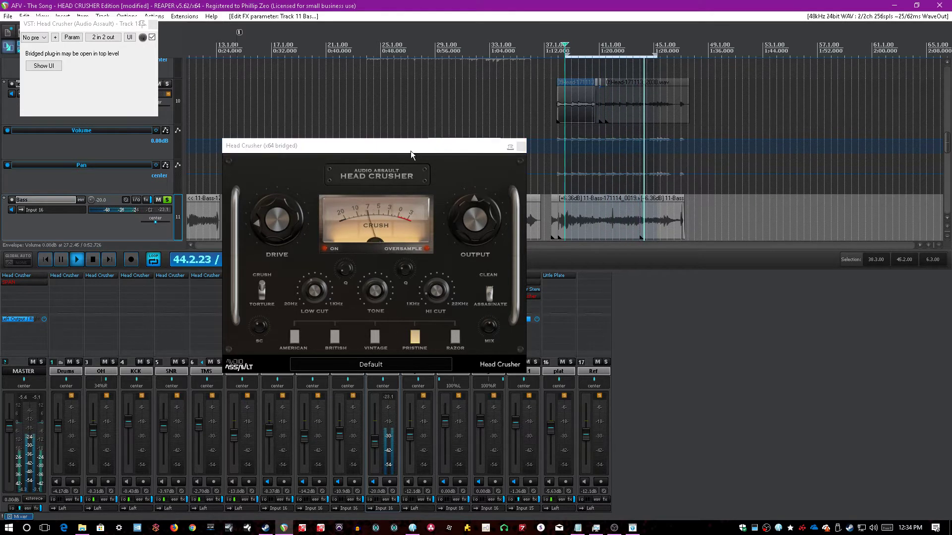
# - Set the hi cut to about 3903.2 and compare the soloed Bass with Head Crusher bypassed and enabled
pyautogui.moveTo(411, 148); pyautogui.dragTo(666, 204)
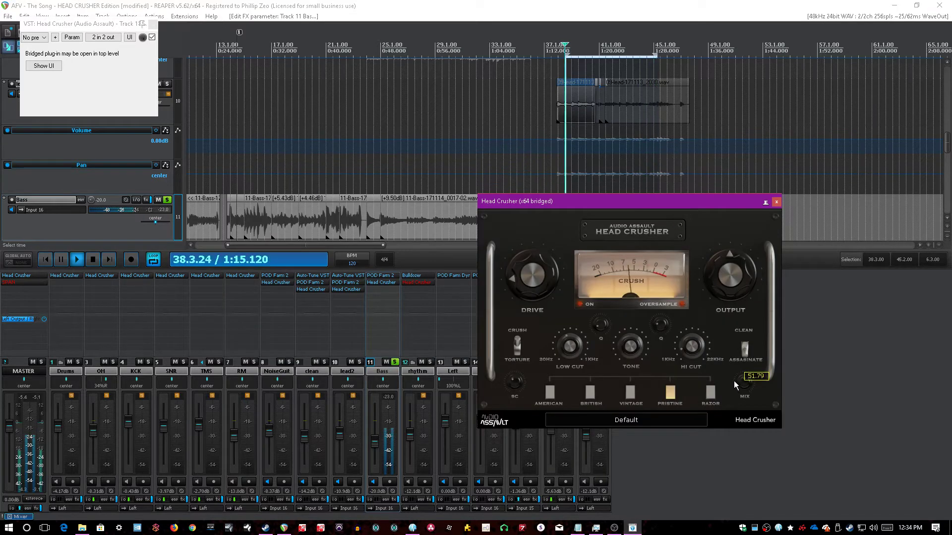
pyautogui.click(692, 350)
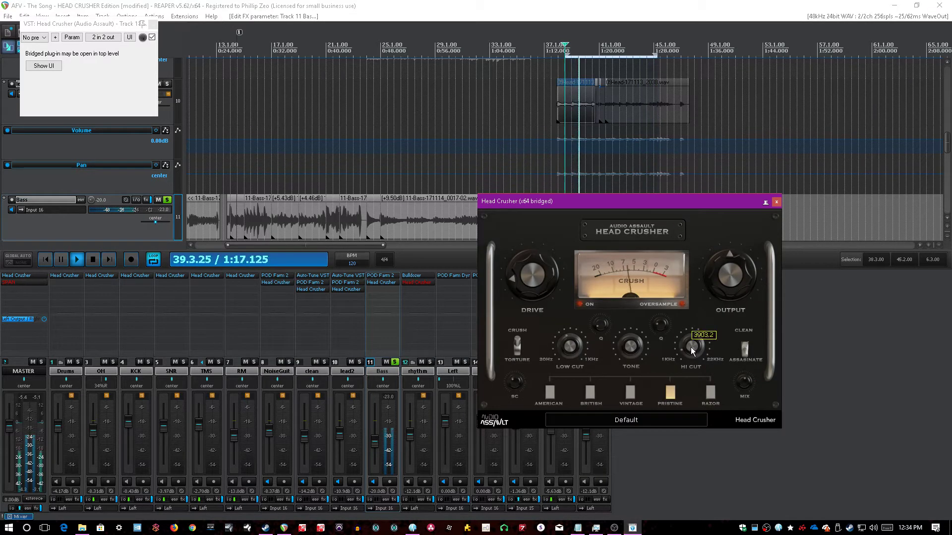
pyautogui.keyDown('shift'); pyautogui.click(390, 282); pyautogui.keyUp('shift')
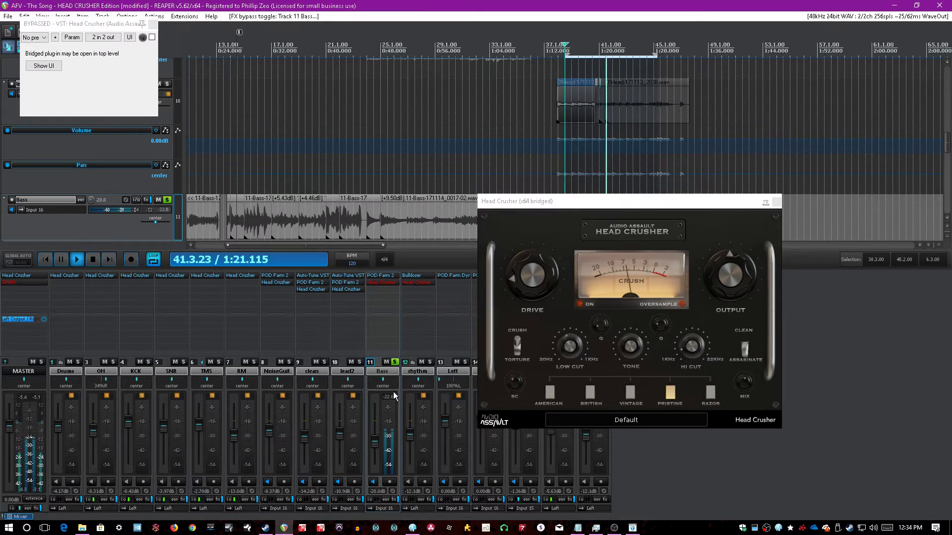
pyautogui.keyDown('shift'); pyautogui.click(391, 283); pyautogui.keyUp('shift')
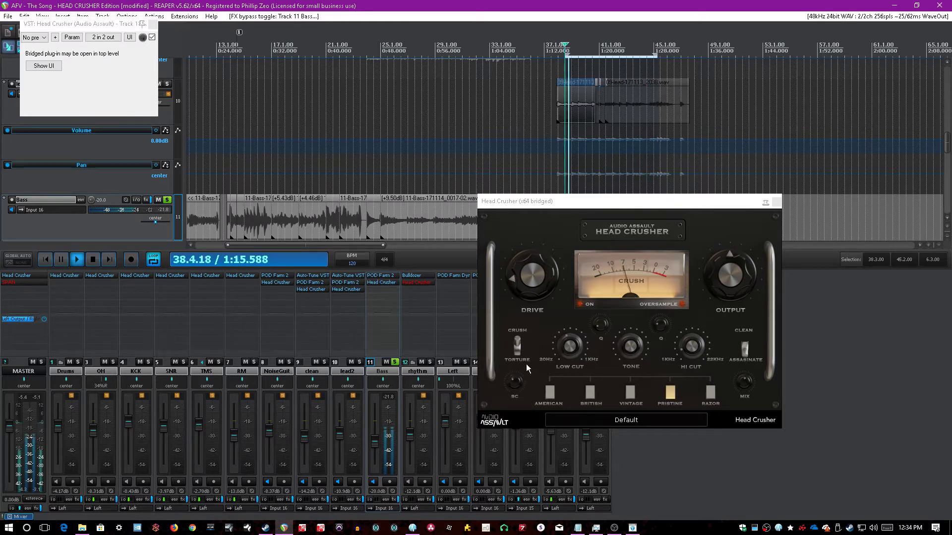
# - Adjust the mix and raise the output on Bass's Head Crusher, and reset the track's peak meter
pyautogui.click(747, 385)
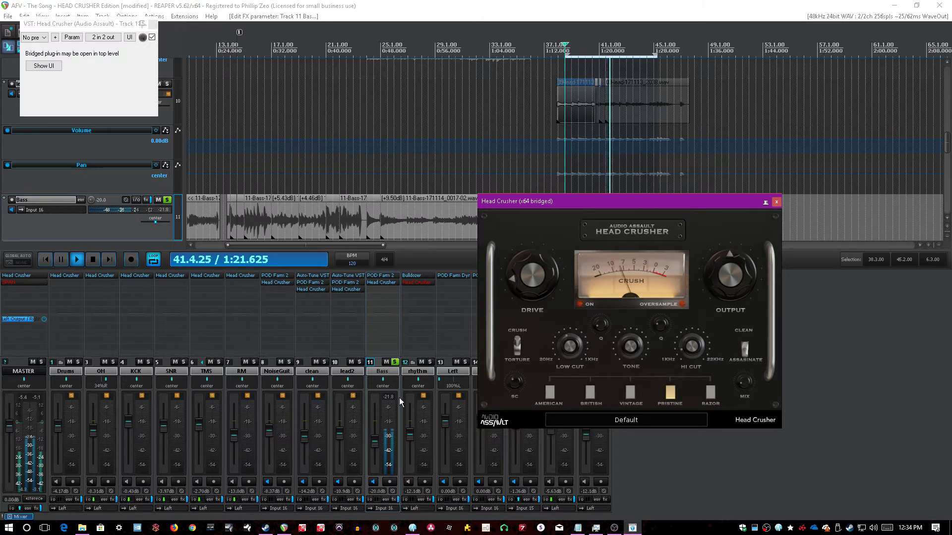
pyautogui.moveTo(731, 278)
pyautogui.mouseDown()
pyautogui.moveTo(735, 256)
pyautogui.moveTo(732, 279)
pyautogui.mouseUp()
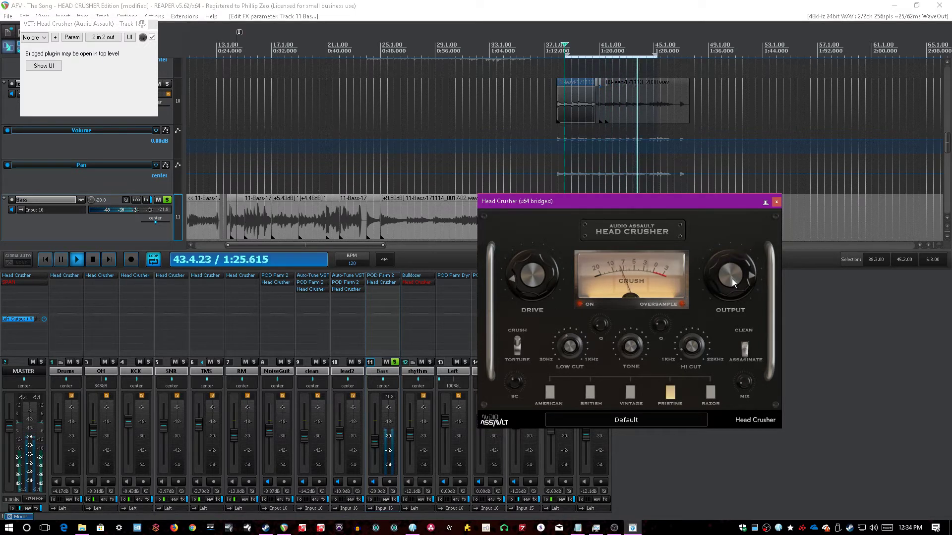
pyautogui.click(378, 398)
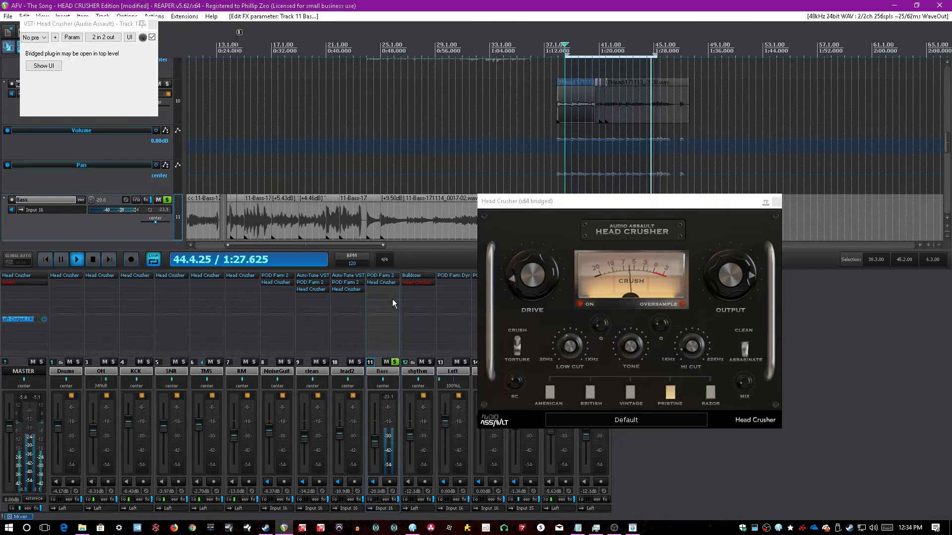
# - Compare Bass's level with Head Crusher bypassed and enabled, and raise the track's volume to about -17.6 dB
pyautogui.keyDown('shift'); pyautogui.click(391, 283); pyautogui.keyUp('shift')
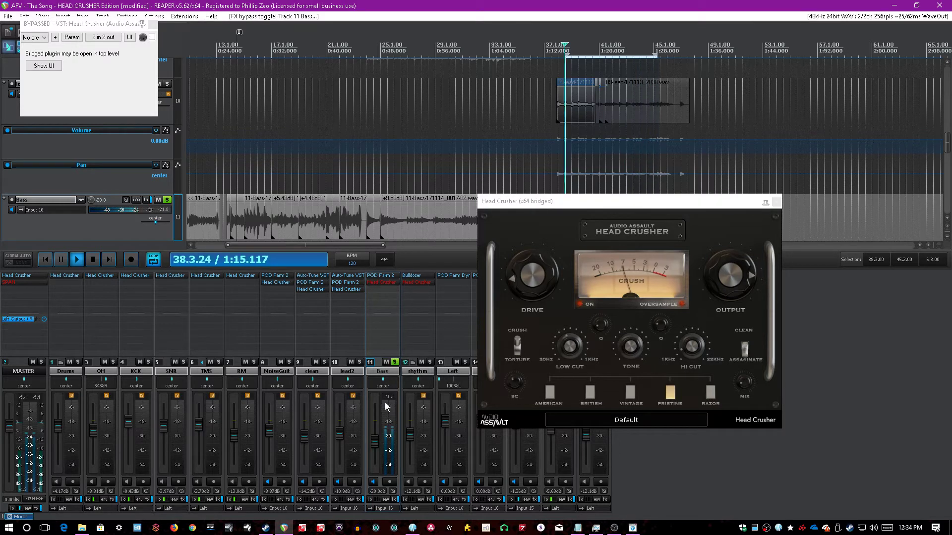
pyautogui.keyDown('shift'); pyautogui.click(389, 284); pyautogui.keyUp('shift')
pyautogui.moveTo(374, 444); pyautogui.dragTo(375, 442)
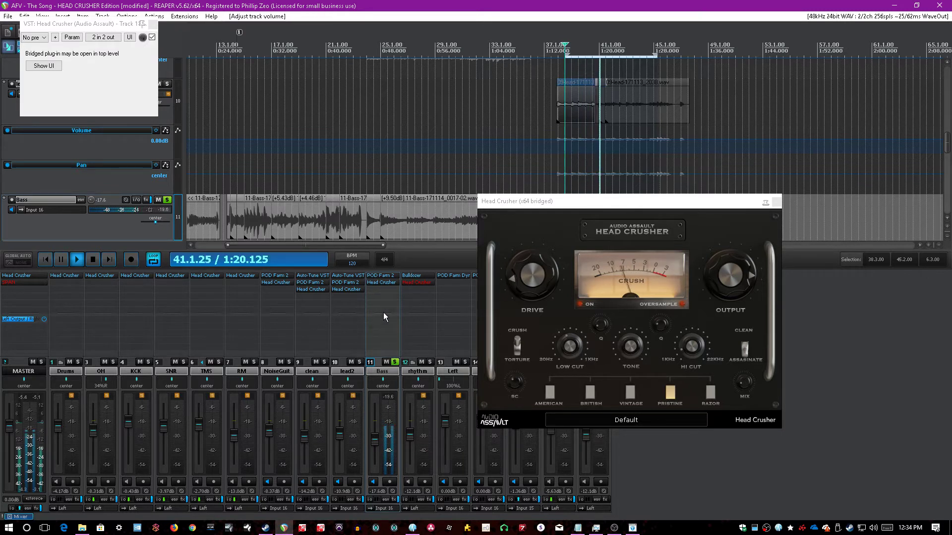
# - Unsolo Bass, raise its volume to about -11.5 dB, and compare the mix with its Head Crusher bypassed and enabled
pyautogui.click(394, 362)
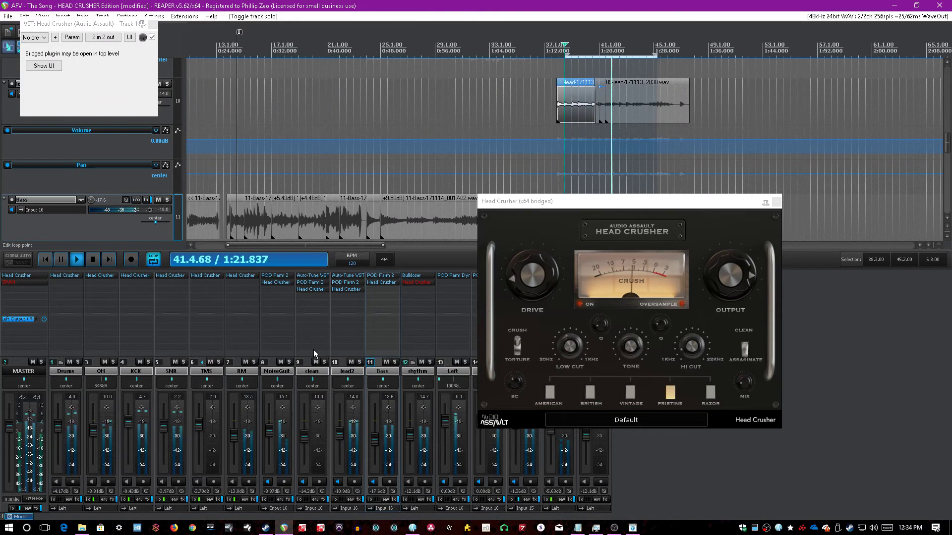
pyautogui.scroll(5, 374, 444)
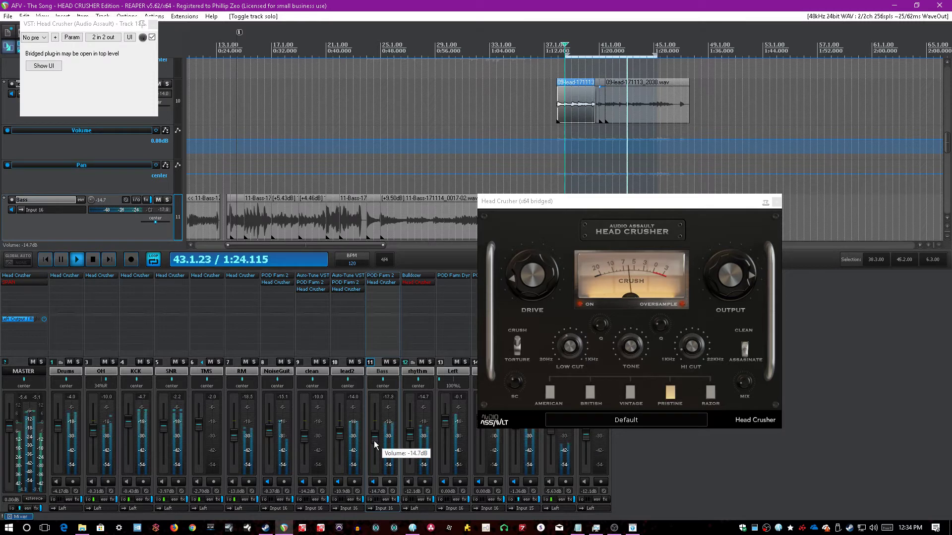
pyautogui.scroll(4, 375, 444)
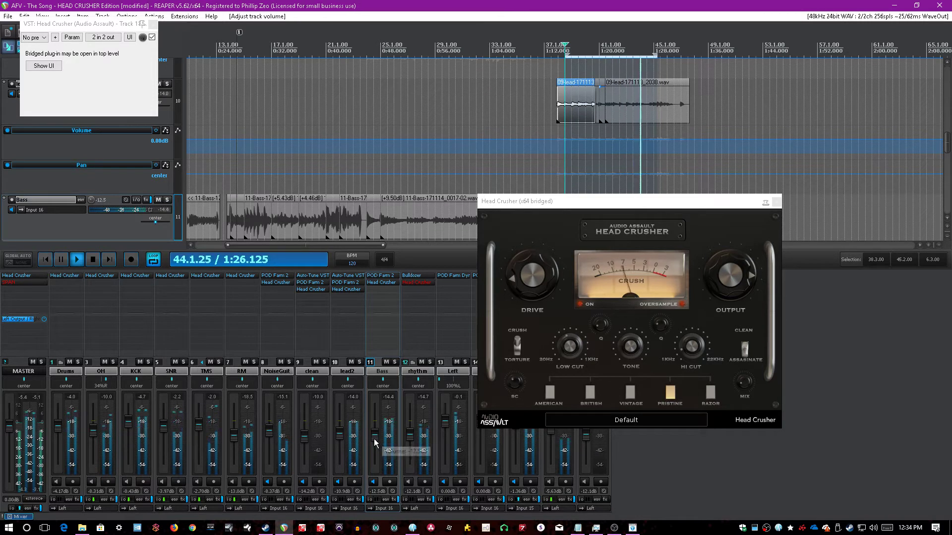
pyautogui.scroll(2, 374, 443)
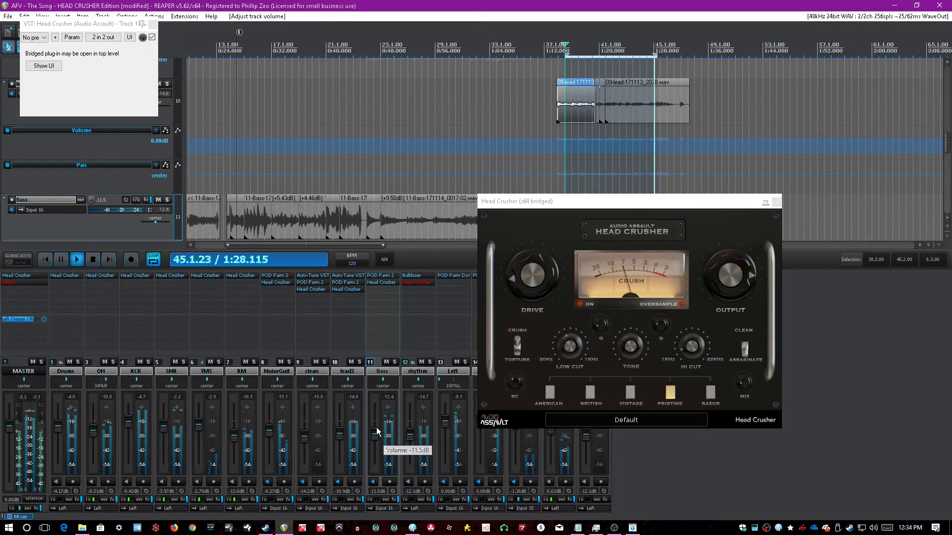
pyautogui.keyDown('ctrl'); pyautogui.click(391, 282); pyautogui.keyUp('ctrl')
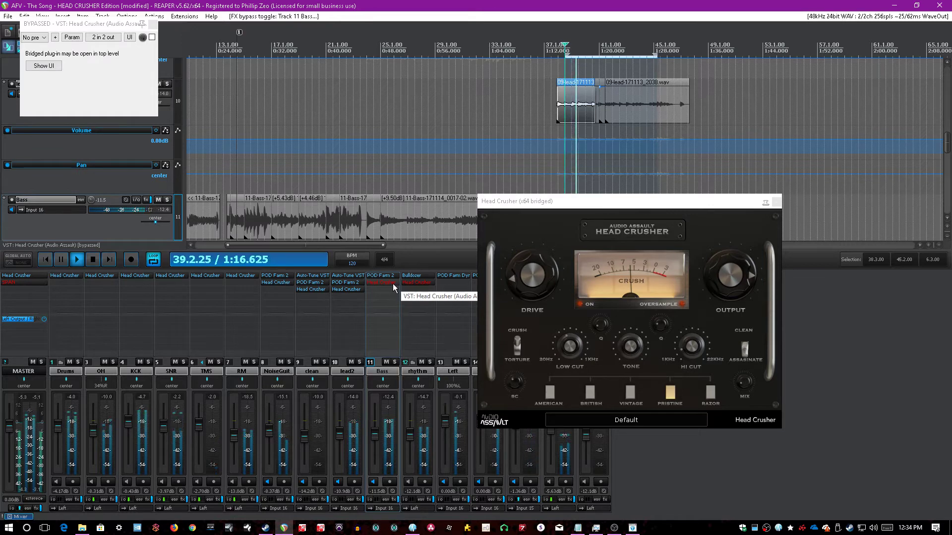
pyautogui.keyDown('ctrl'); pyautogui.click(393, 283); pyautogui.keyUp('ctrl')
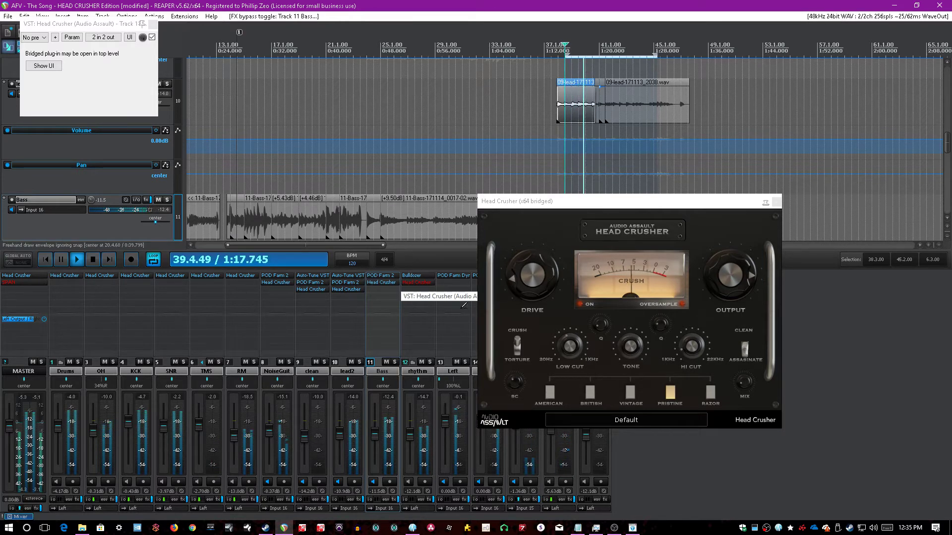
# - Stop playback, select the rhythm track and close Bass's Head Crusher interface
pyautogui.press('space')
pyautogui.click(433, 353)
pyautogui.click(777, 193)
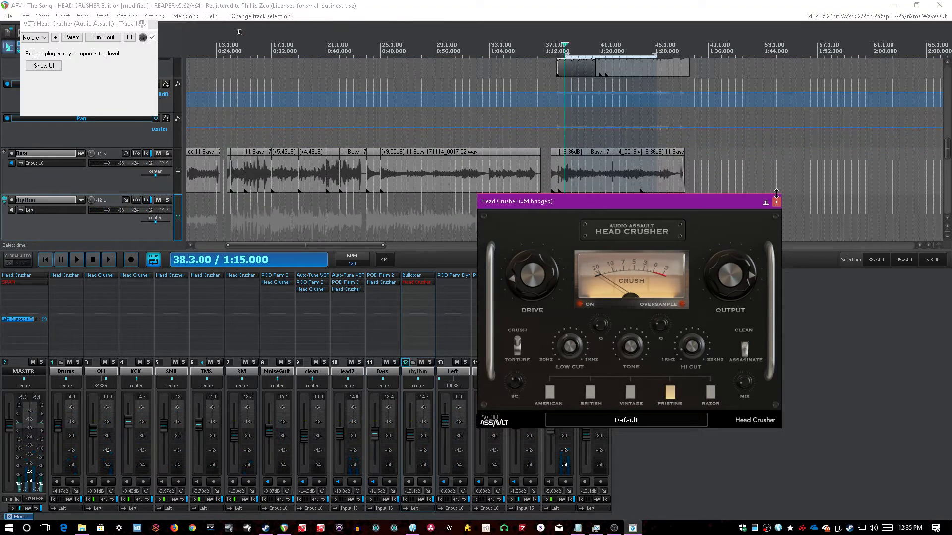
# - Solo the rhythm track, start playback and open its Head Crusher
pyautogui.click(429, 362)
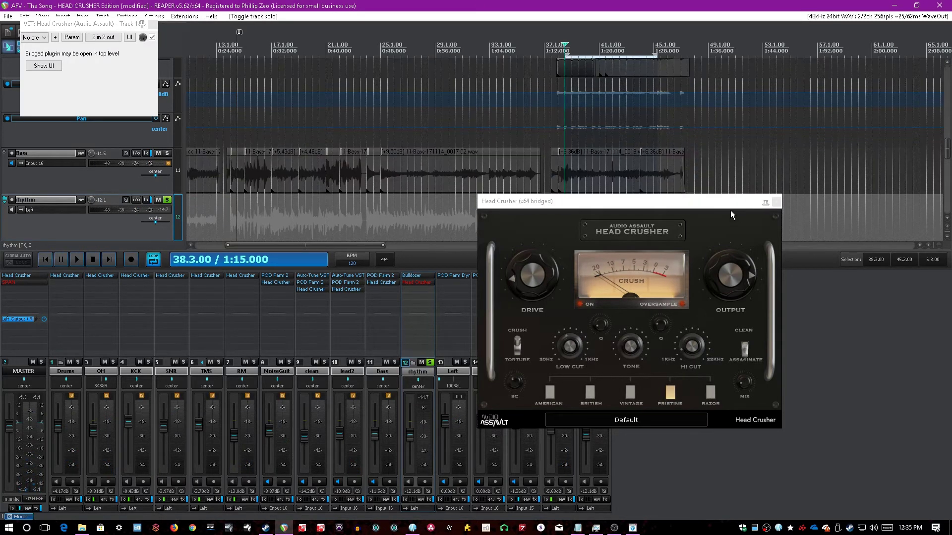
pyautogui.press('space')
pyautogui.scroll(3, 458, 216)
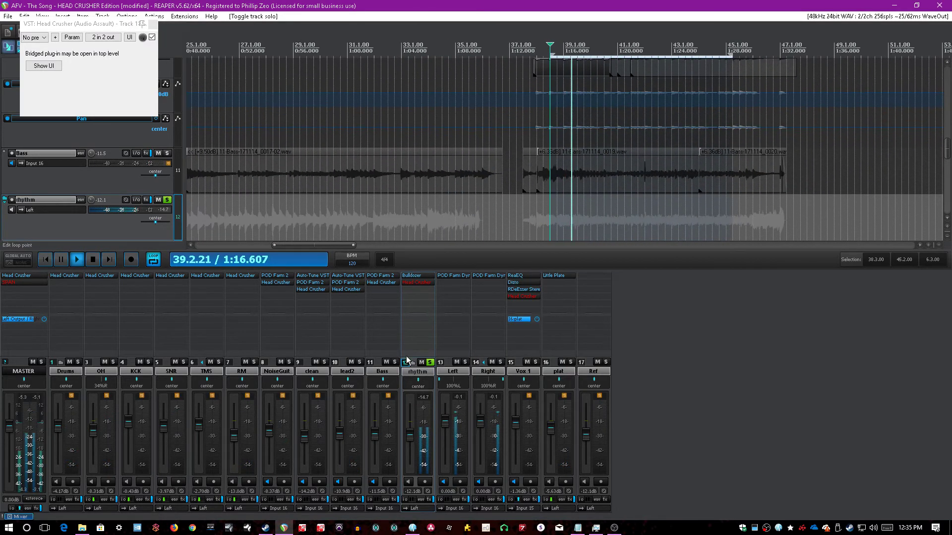
pyautogui.click(424, 282)
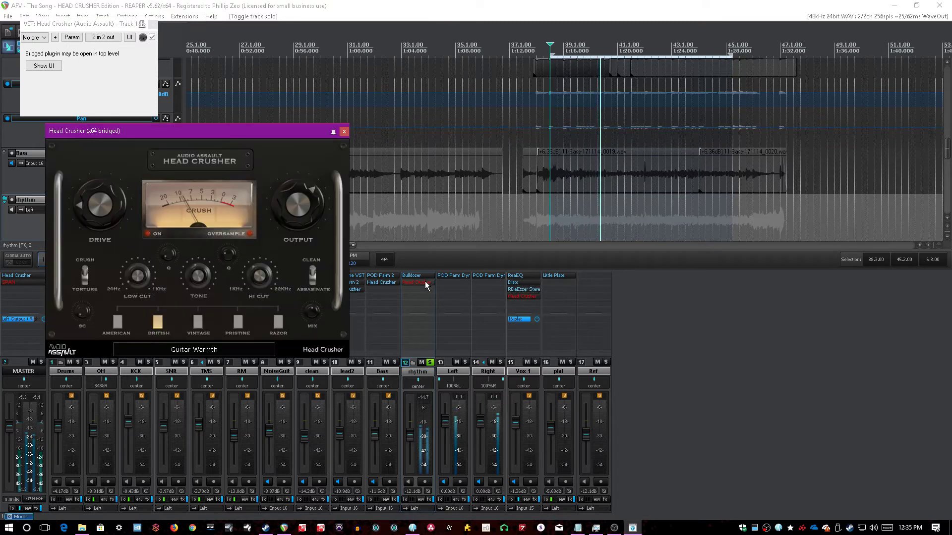
# - Close the leftover Head Crusher plugin window of the Bass track
pyautogui.click(152, 37)
pyautogui.click(152, 36)
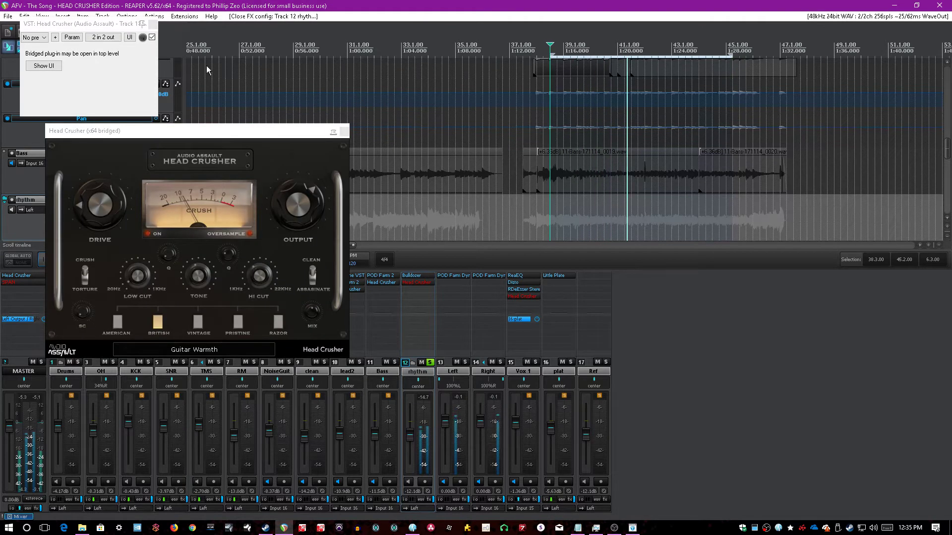
pyautogui.click(153, 24)
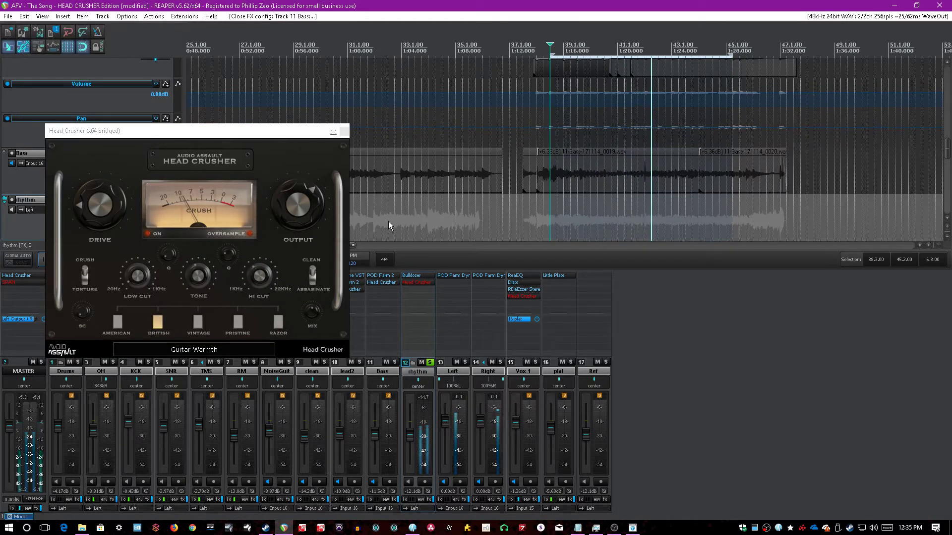
# - Enable Head Crusher on the rhythm track and load its Guitar Warmth user preset
pyautogui.moveTo(308, 133); pyautogui.dragTo(320, 157)
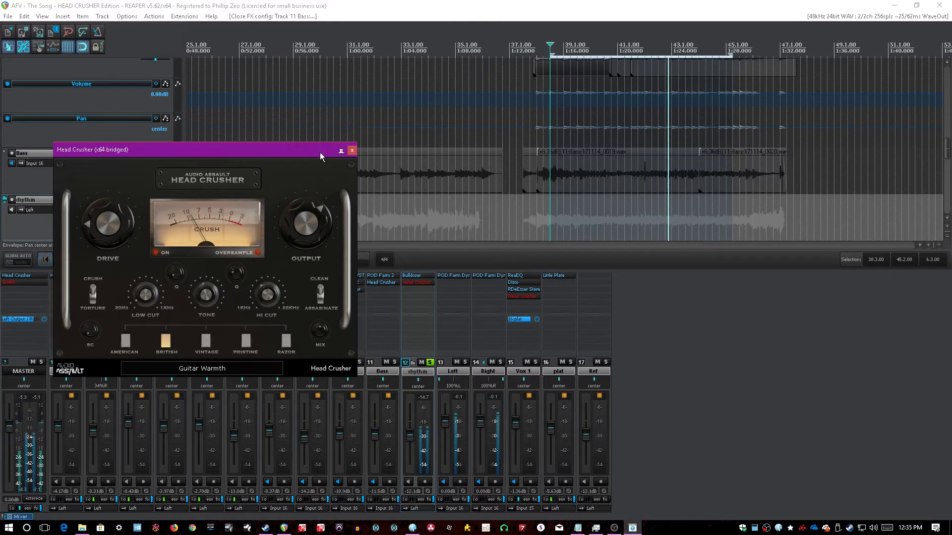
pyautogui.keyDown('shift'); pyautogui.click(430, 287); pyautogui.keyUp('shift')
pyautogui.click(231, 366)
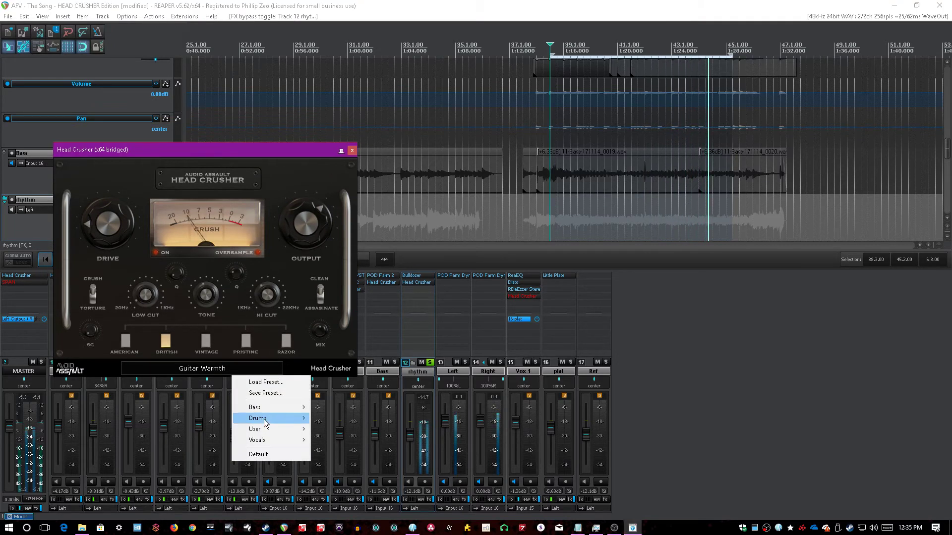
pyautogui.moveTo(267, 429)
pyautogui.click(357, 462)
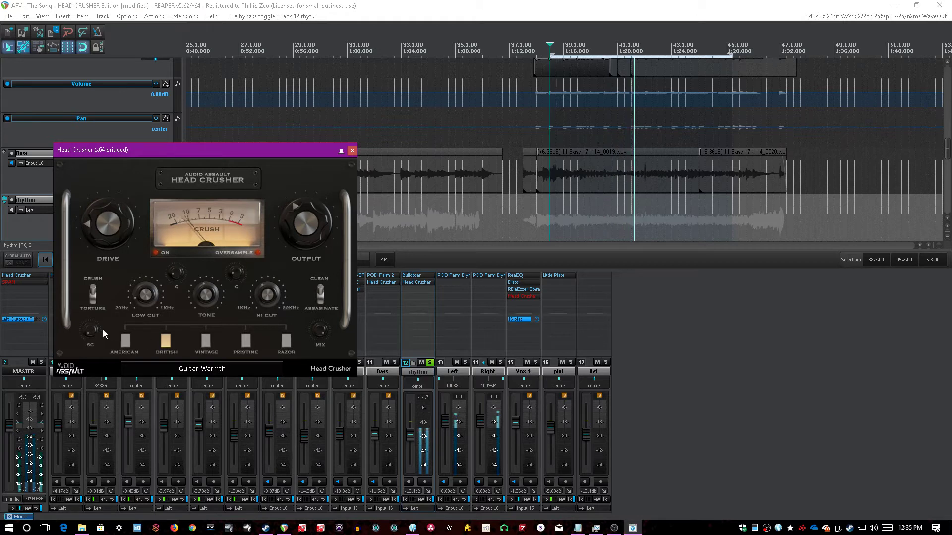
# - Raise the drive slightly on rhythm's Head Crusher, adjust its mix and set the output to about 2.3
pyautogui.moveTo(93, 329)
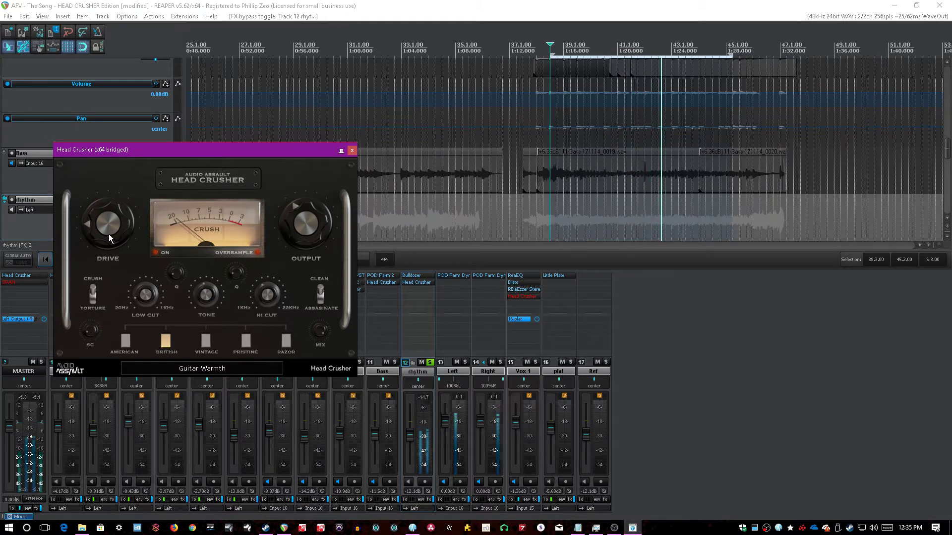
pyautogui.moveTo(109, 230); pyautogui.dragTo(109, 224)
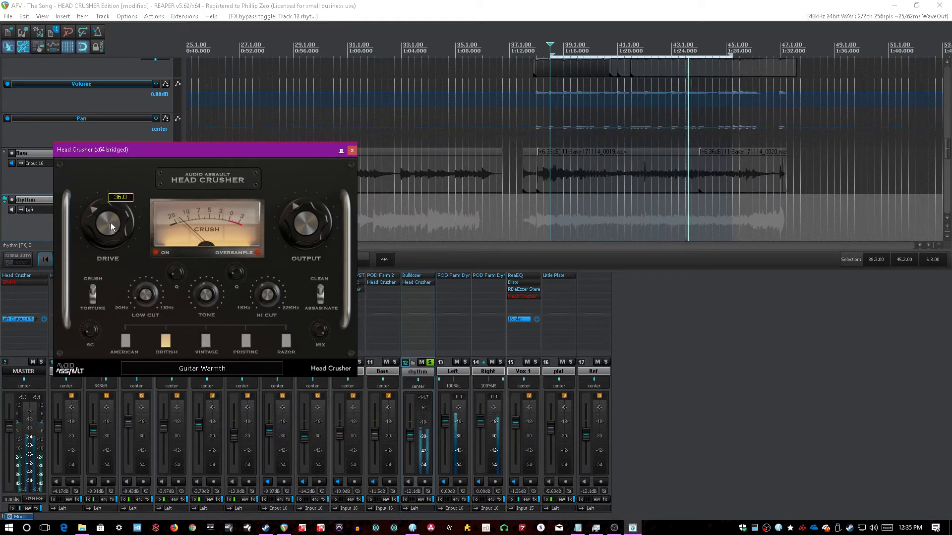
pyautogui.moveTo(312, 218)
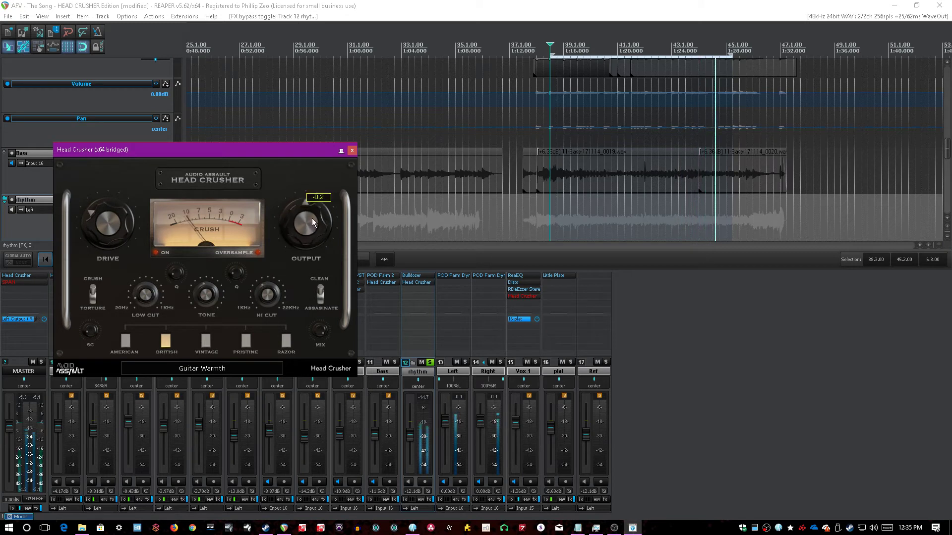
pyautogui.moveTo(203, 302)
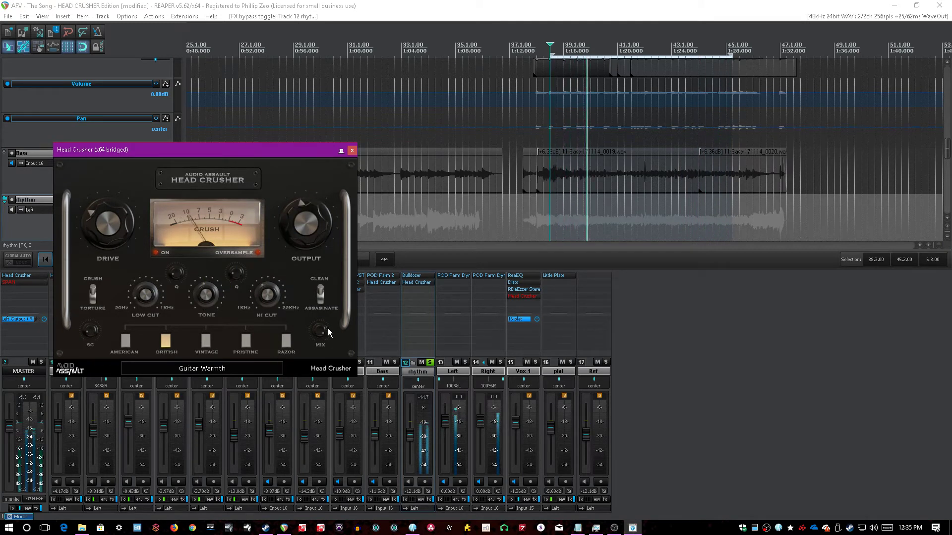
pyautogui.moveTo(321, 345)
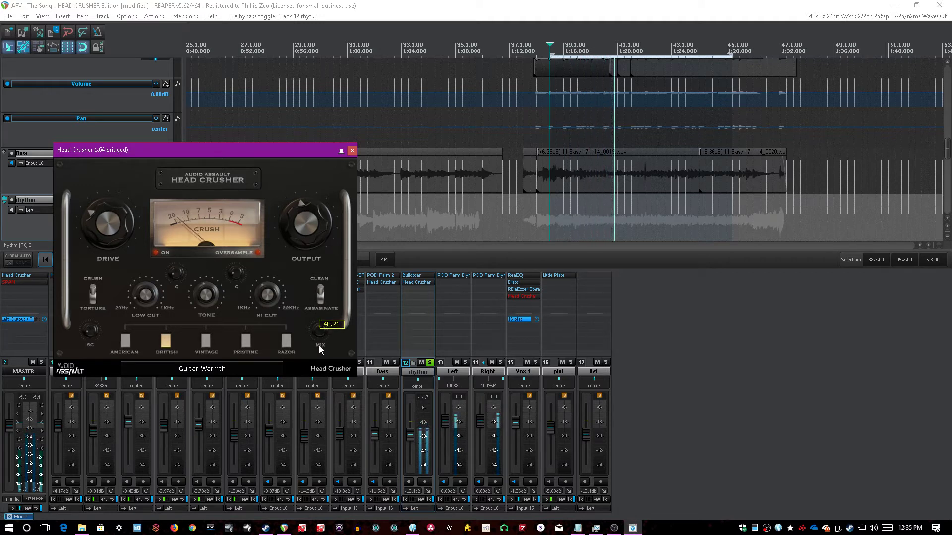
pyautogui.moveTo(314, 225); pyautogui.dragTo(314, 222)
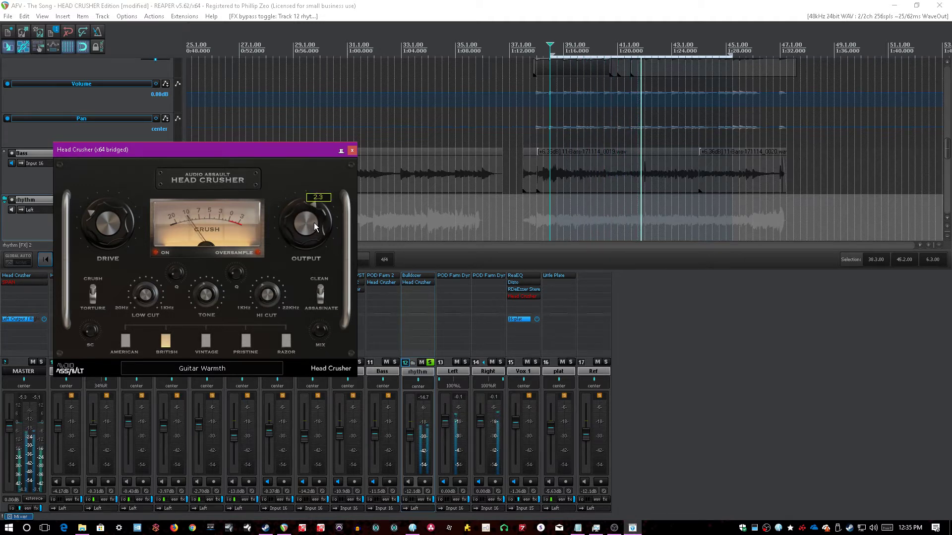
pyautogui.moveTo(315, 332); pyautogui.dragTo(316, 330)
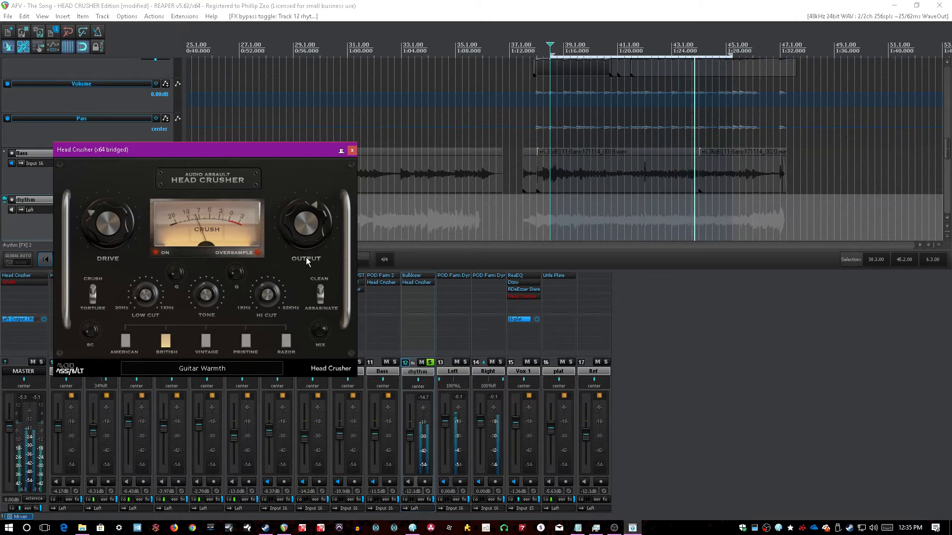
# - Adjust the tone on rhythm's Head Crusher, save the project and close the plugin window
pyautogui.moveTo(145, 301)
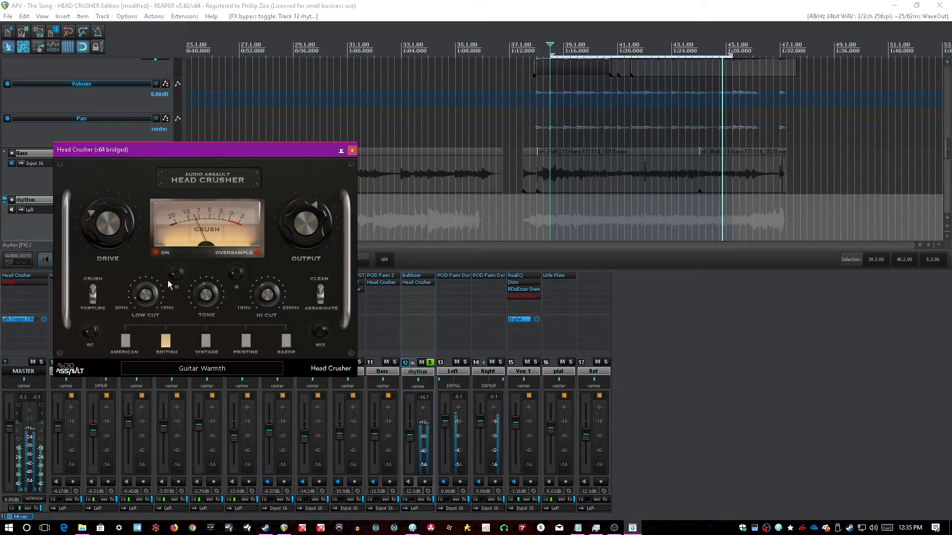
pyautogui.moveTo(207, 307); pyautogui.dragTo(213, 304)
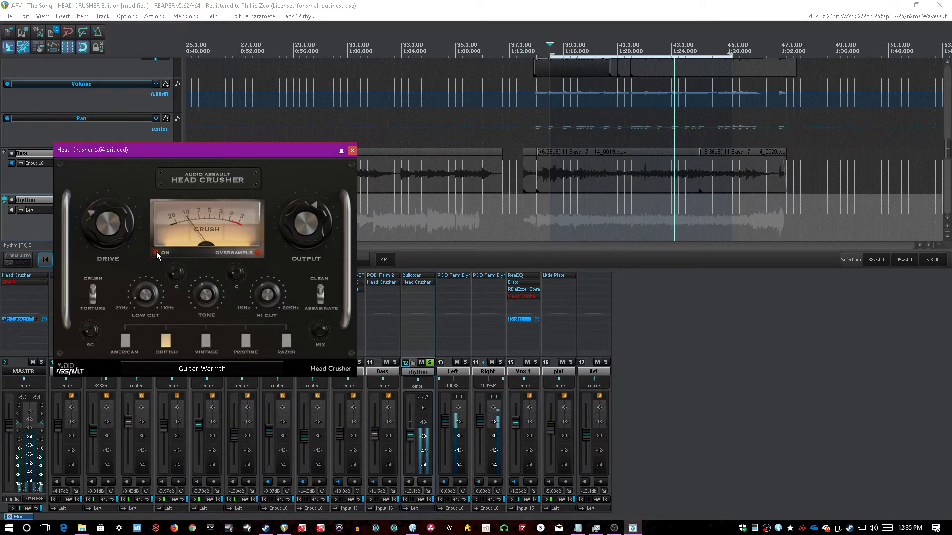
pyautogui.click(188, 3)
pyautogui.hotkey('ctrl', 's')
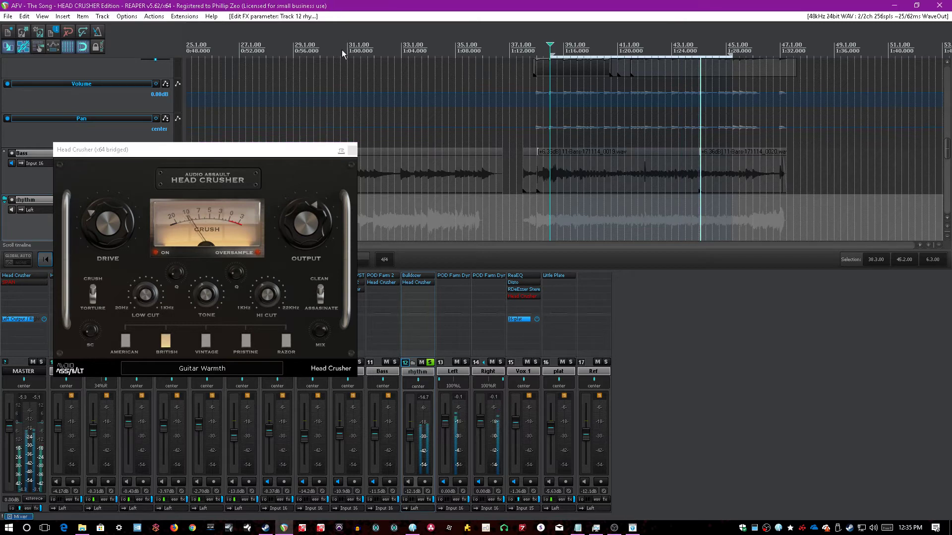
pyautogui.click(352, 153)
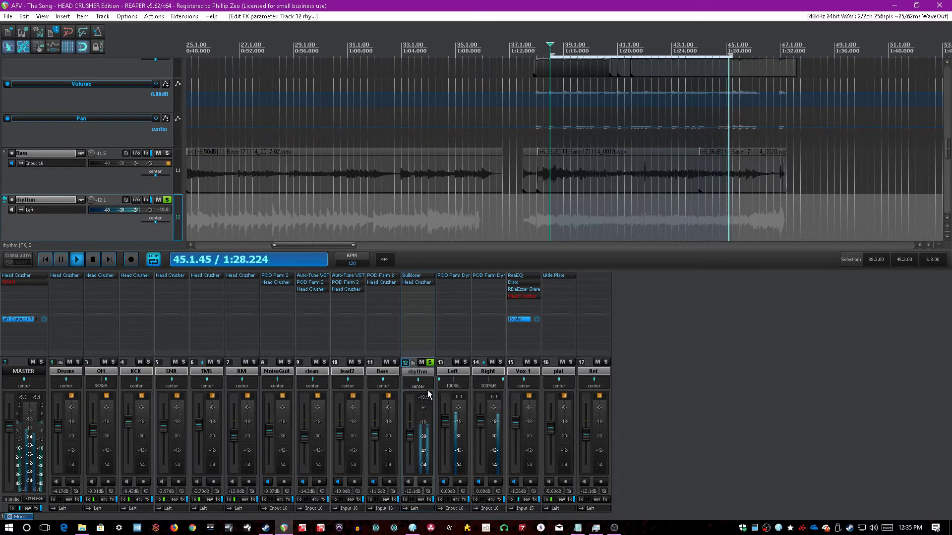
# - Reopen rhythm's Head Crusher, flip its Clean/Assassinate switch and raise the output, closing the interface when done
pyautogui.click(415, 284)
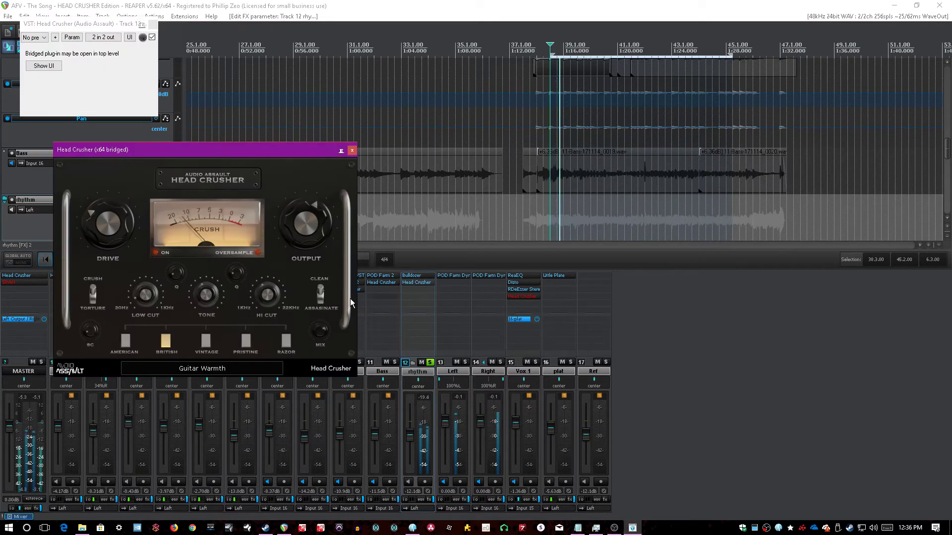
pyautogui.click(321, 298)
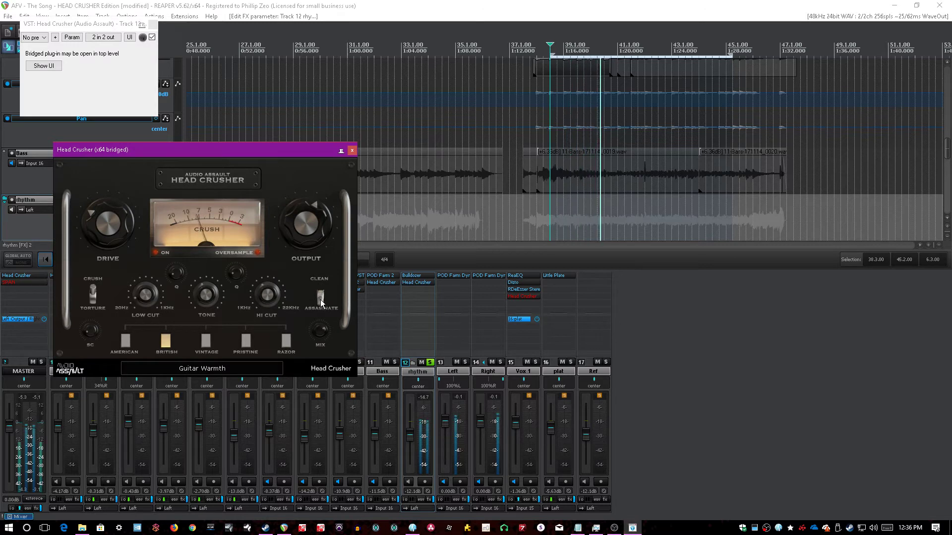
pyautogui.moveTo(303, 201); pyautogui.dragTo(304, 221)
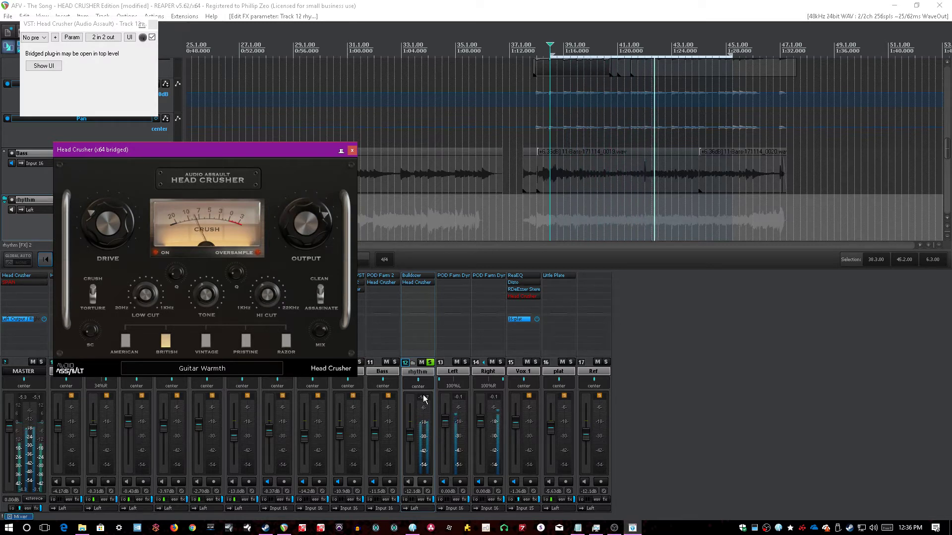
pyautogui.click(307, 126)
pyautogui.click(351, 149)
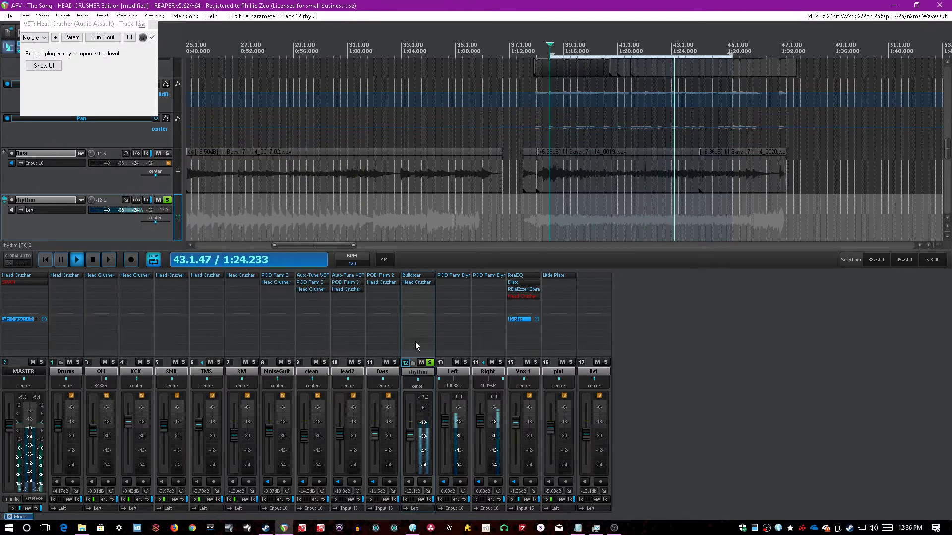
# - Compare the soloed rhythm track with Head Crusher bypassed and enabled, and unsolo the track
pyautogui.keyDown('shift'); pyautogui.click(417, 282); pyautogui.keyUp('shift')
pyautogui.keyDown('shift'); pyautogui.click(418, 281); pyautogui.keyUp('shift')
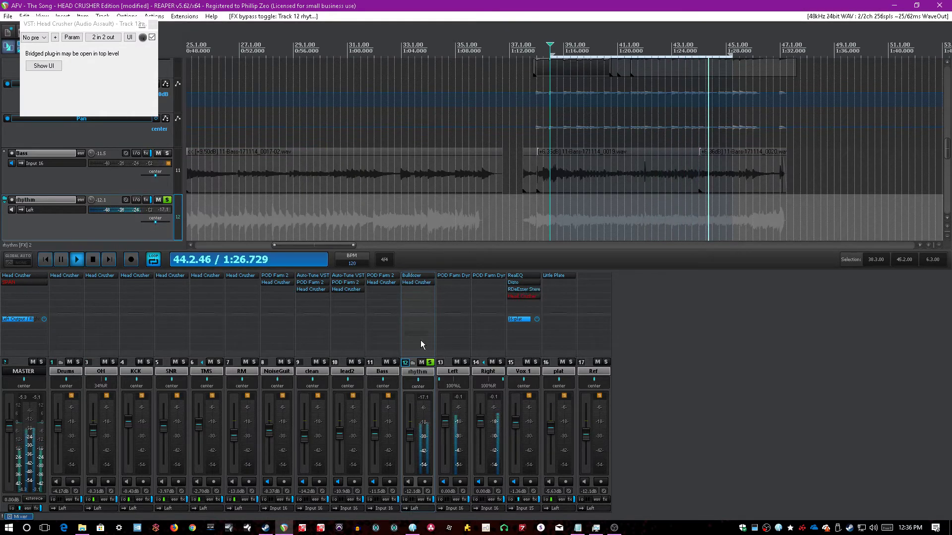
pyautogui.click(429, 362)
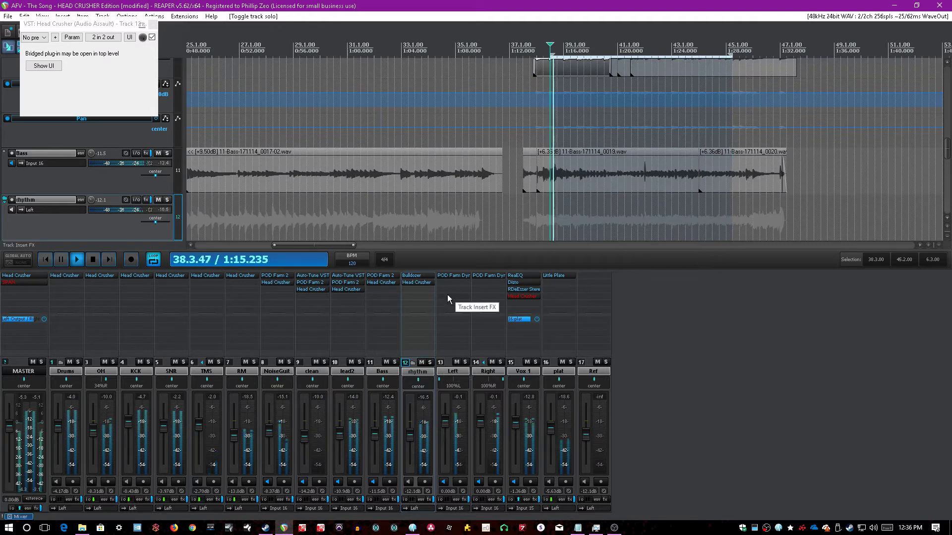
# - Raise the rhythm track's volume to -9.14 dB and lower the RM track to about -15.8 dB
pyautogui.moveTo(412, 442); pyautogui.dragTo(412, 441)
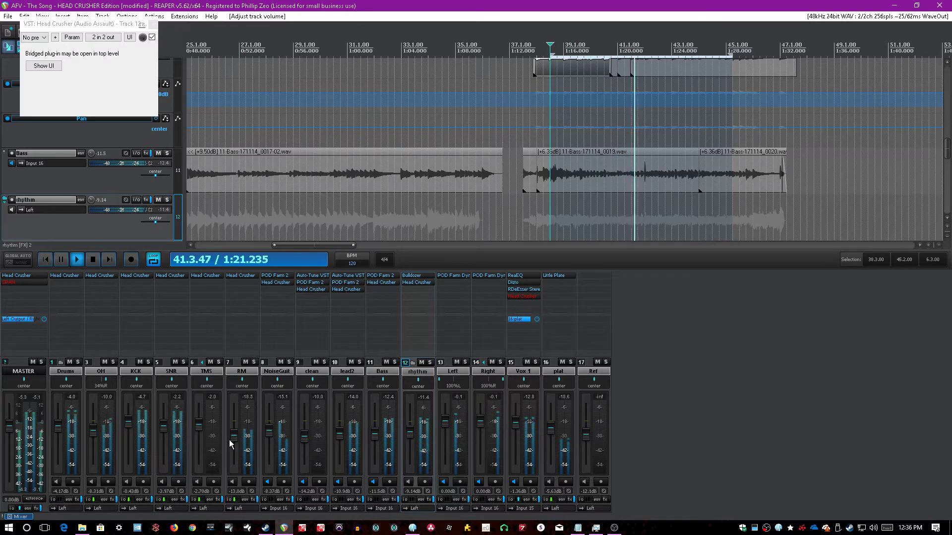
pyautogui.moveTo(230, 444); pyautogui.dragTo(236, 445)
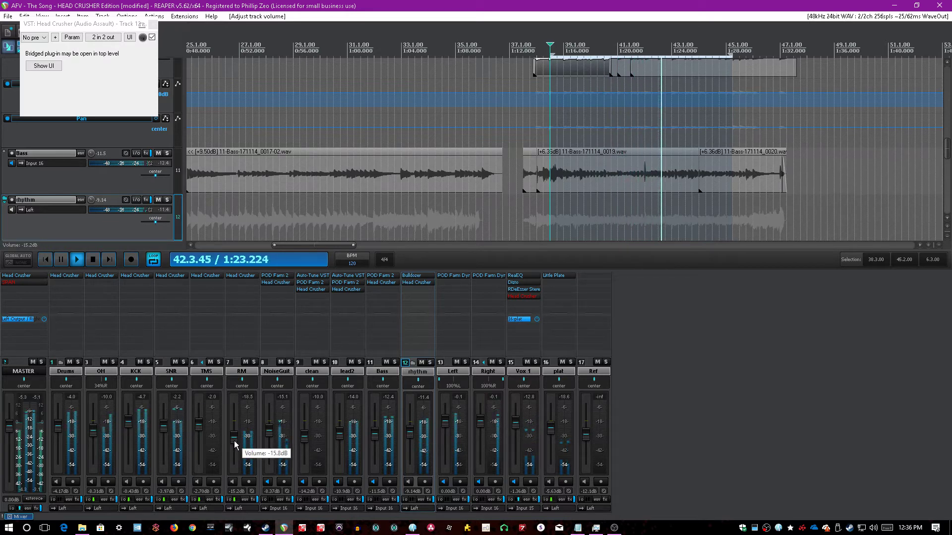
# - Select and solo the Vox 1 track and stop playback
pyautogui.click(523, 373)
pyautogui.click(535, 363)
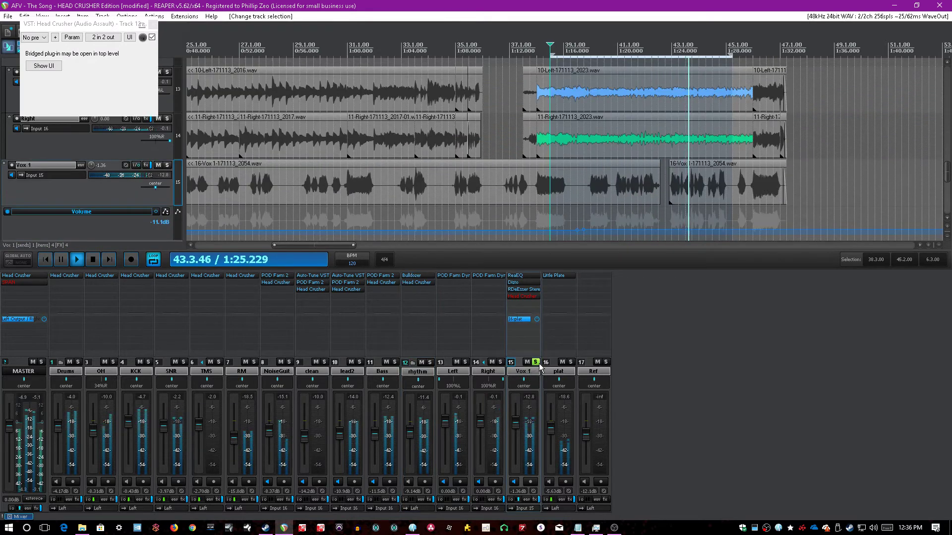
pyautogui.press('space')
# - Mute the plat reverb track, reselect Vox 1 and save the project
pyautogui.click(565, 378)
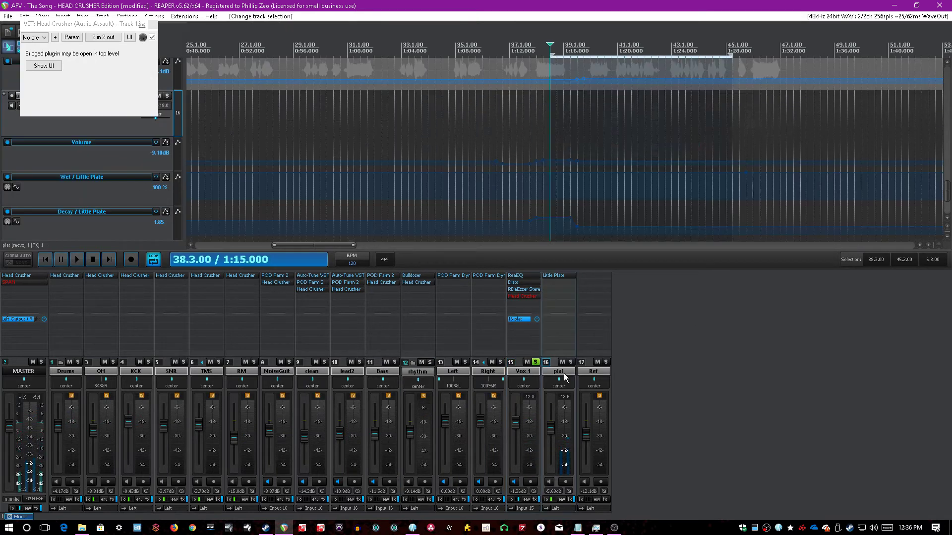
pyautogui.press('Escape')
pyautogui.click(519, 318)
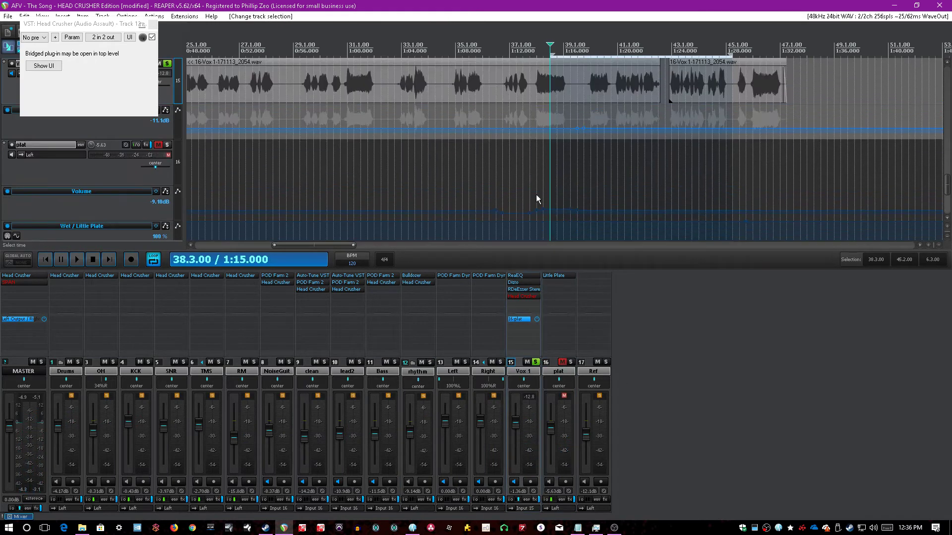
pyautogui.hotkey('ctrl', 's')
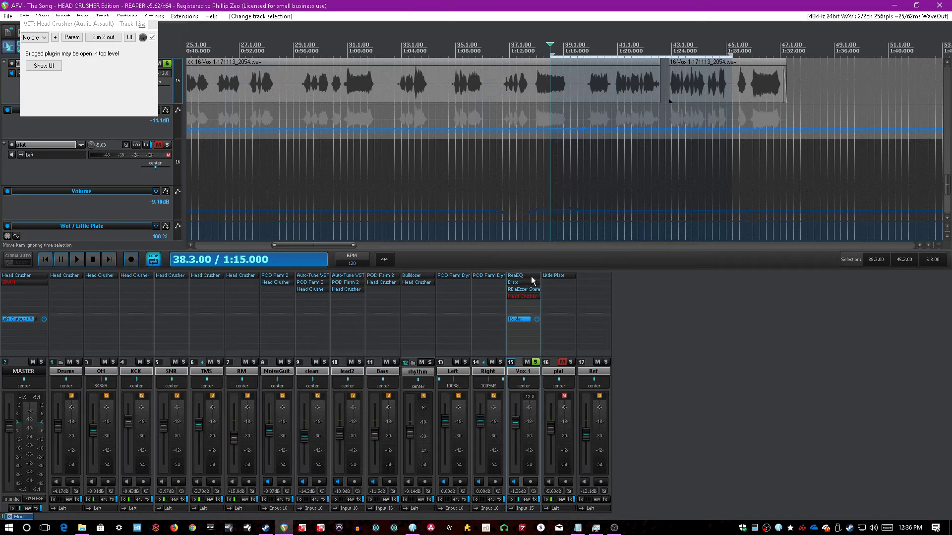
# - Enable Head Crusher on Vox 1 and open its interface
pyautogui.click(532, 278)
pyautogui.click(532, 277)
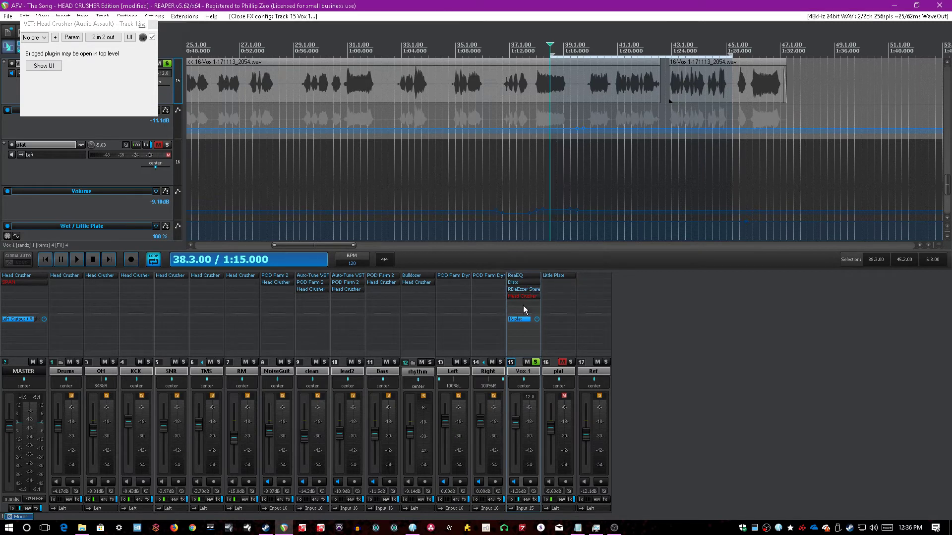
pyautogui.click(529, 297)
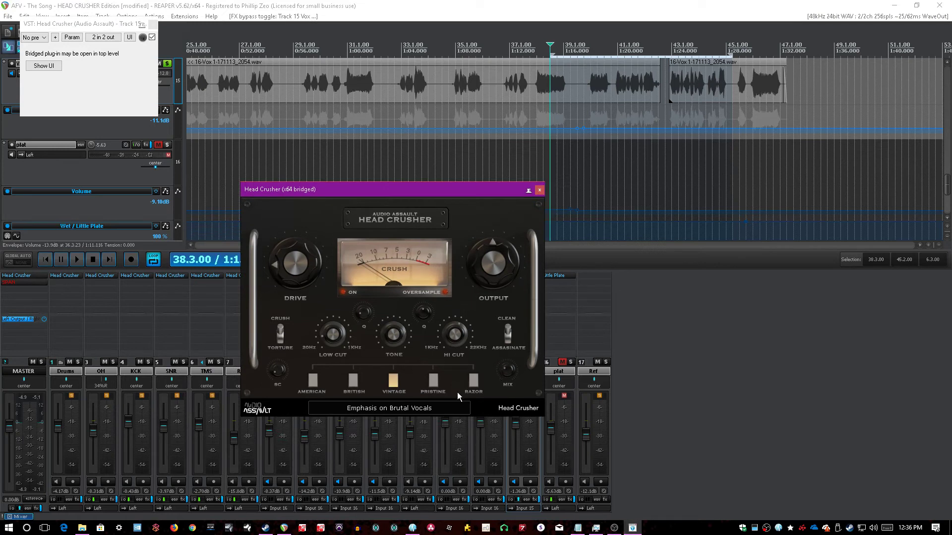
# - Reset Vox 1's Head Crusher to the Default preset
pyautogui.click(411, 408)
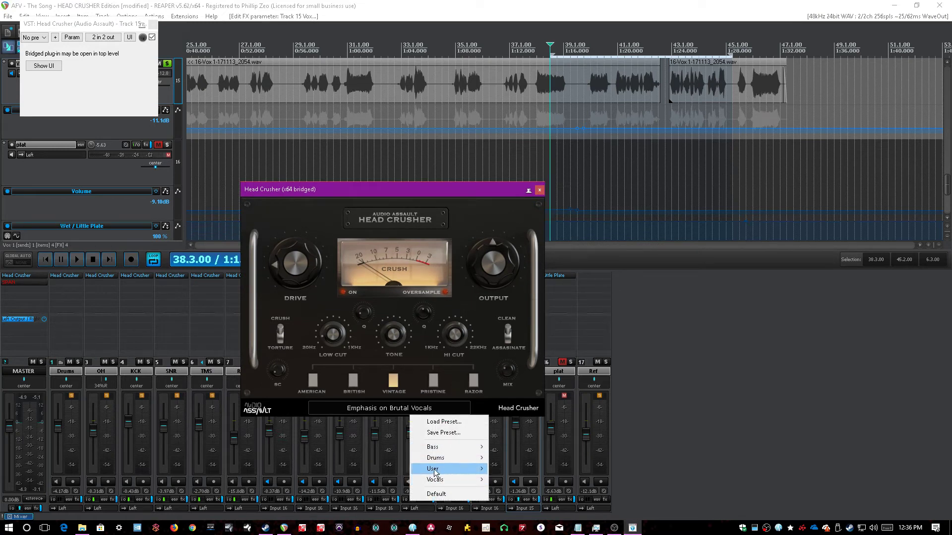
pyautogui.moveTo(348, 190); pyautogui.dragTo(475, 211)
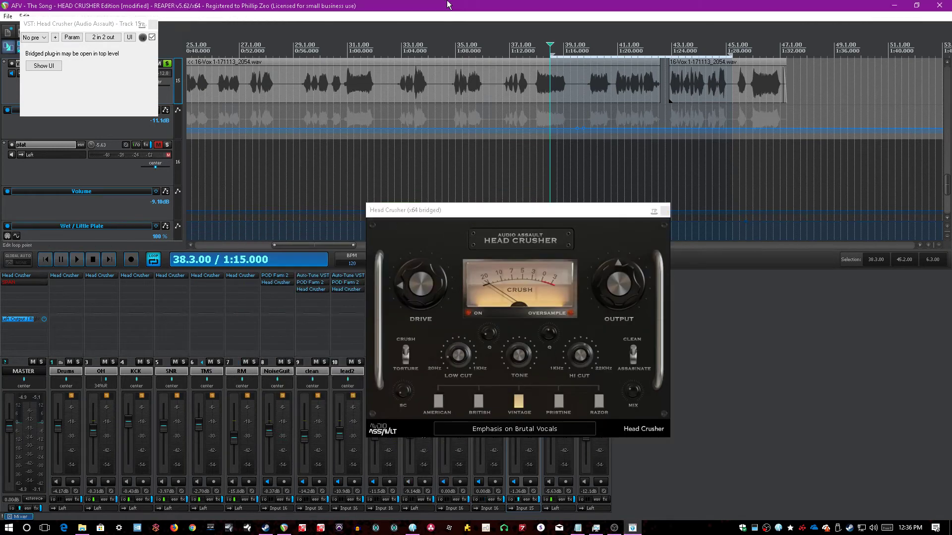
pyautogui.click(548, 430)
pyautogui.click(574, 428)
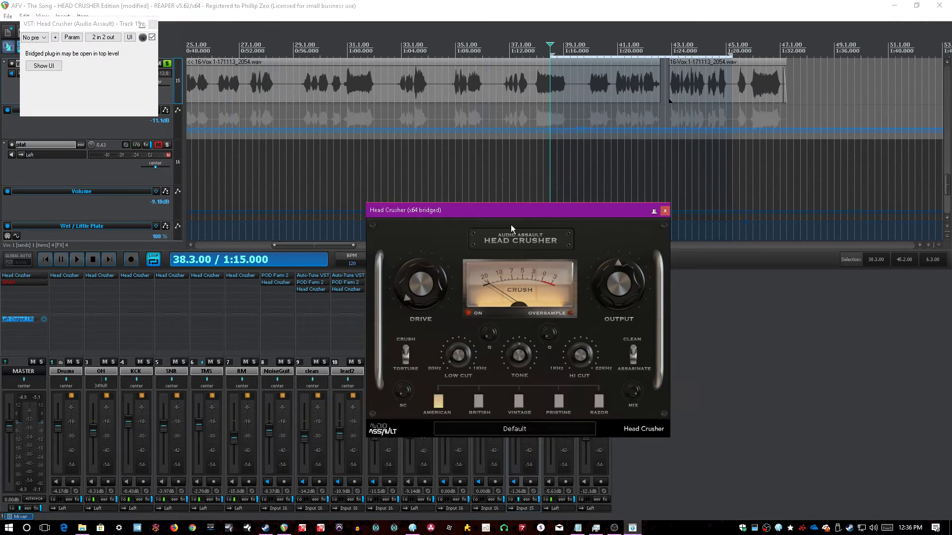
# - Move the Head Crusher window clear of the vocal waveform and start playback of the soloed Vox 1
pyautogui.moveTo(551, 215); pyautogui.dragTo(686, 246)
pyautogui.click(421, 4)
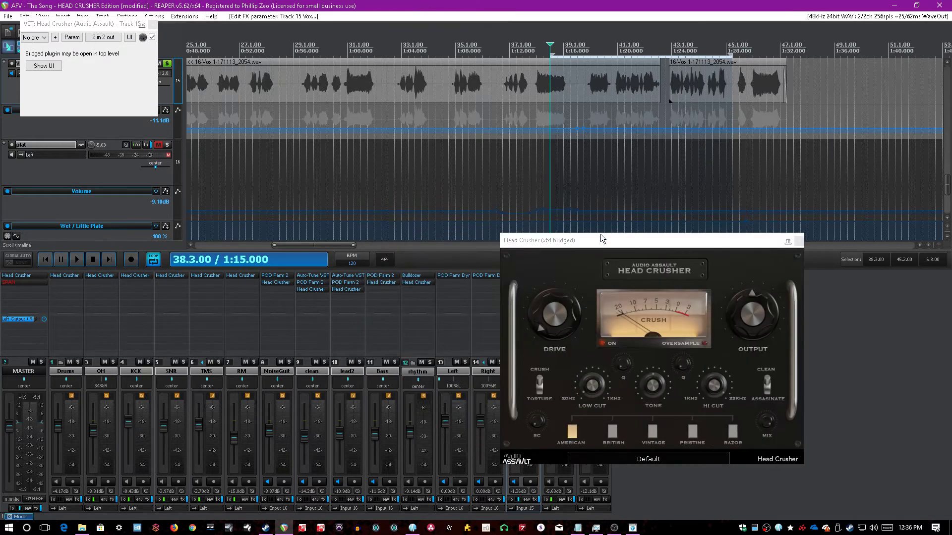
pyautogui.click(606, 223)
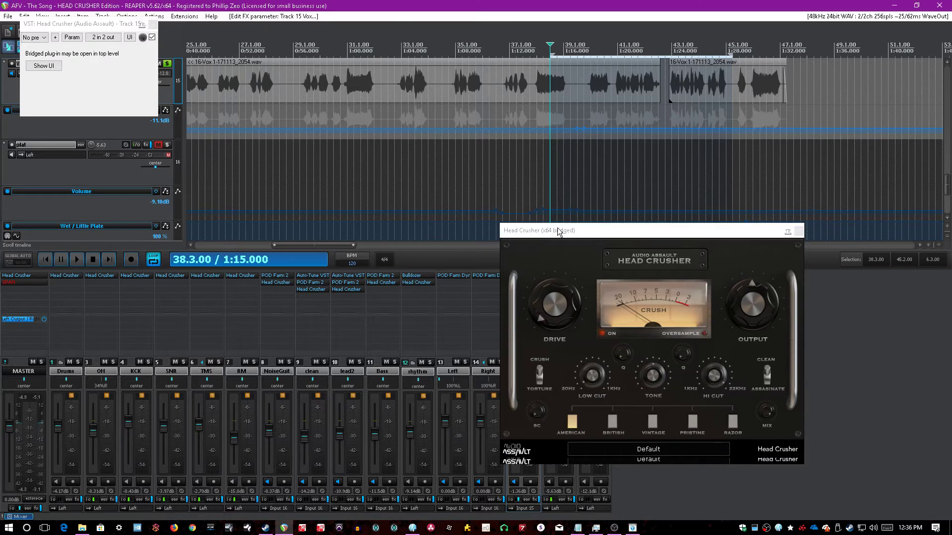
pyautogui.click(644, 449)
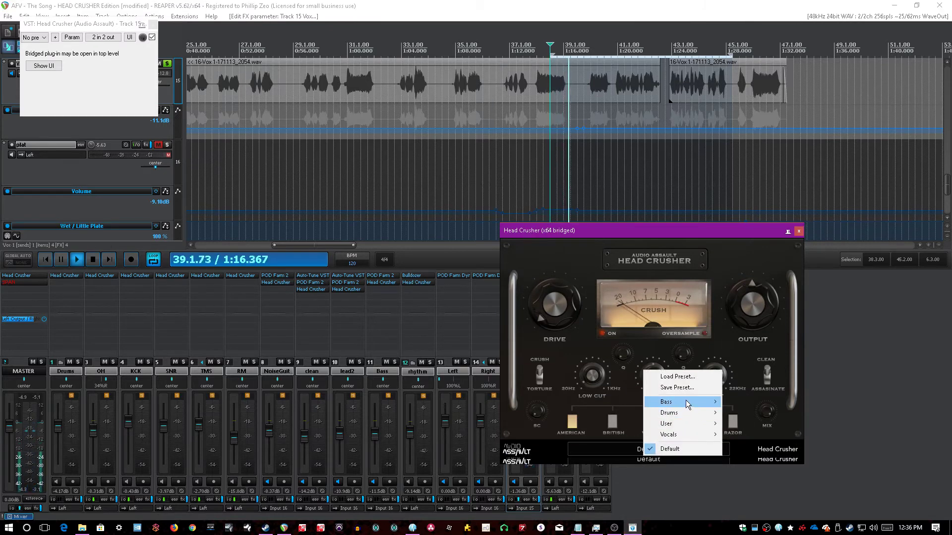
pyautogui.click(619, 253)
pyautogui.moveTo(622, 222); pyautogui.dragTo(621, 228)
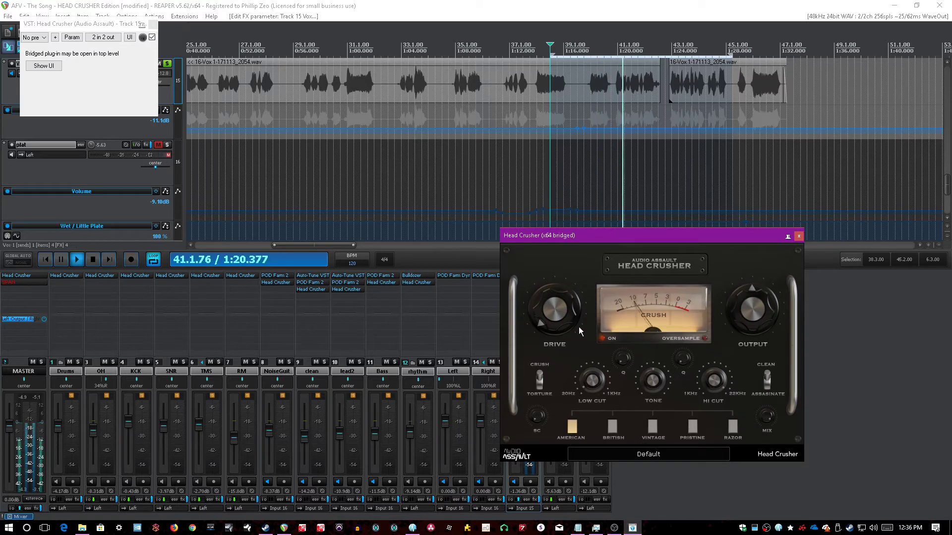
# - Raise the drive on Vox 1's Head Crusher to just over 20 and choose the Vintage character
pyautogui.moveTo(579, 329); pyautogui.dragTo(582, 304)
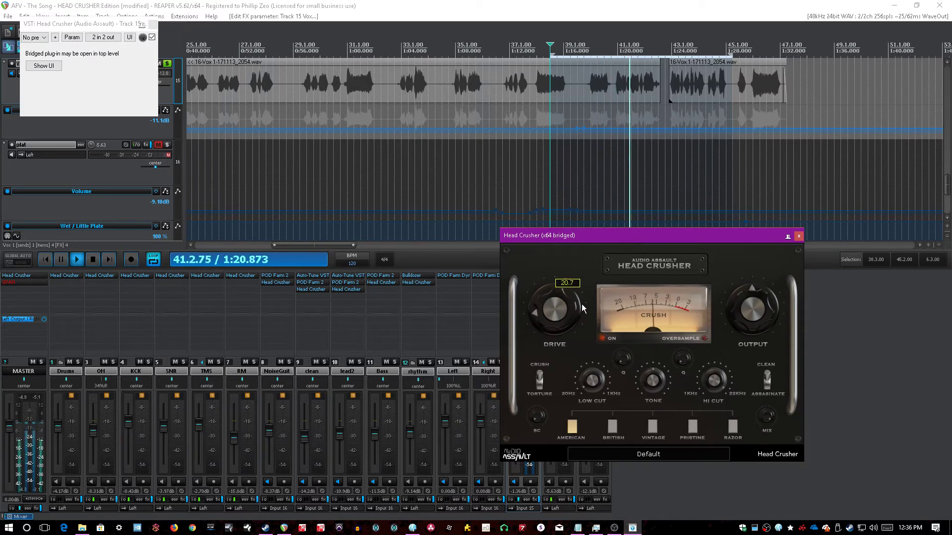
pyautogui.click(614, 428)
pyautogui.click(650, 428)
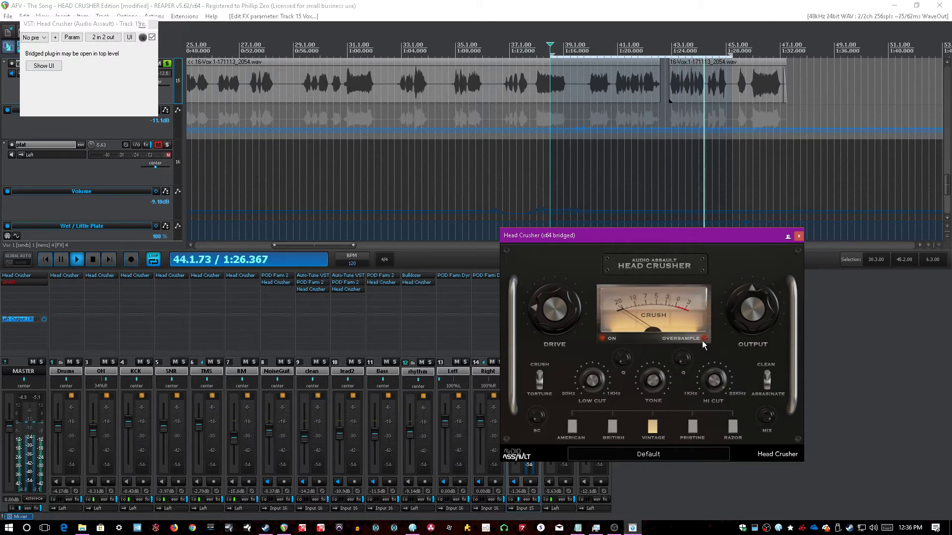
# - Adjust the vocal Head Crusher's hi cut, set the low cut to about 99 Hz and the SC filter to about 158.6
pyautogui.moveTo(712, 382); pyautogui.dragTo(709, 411)
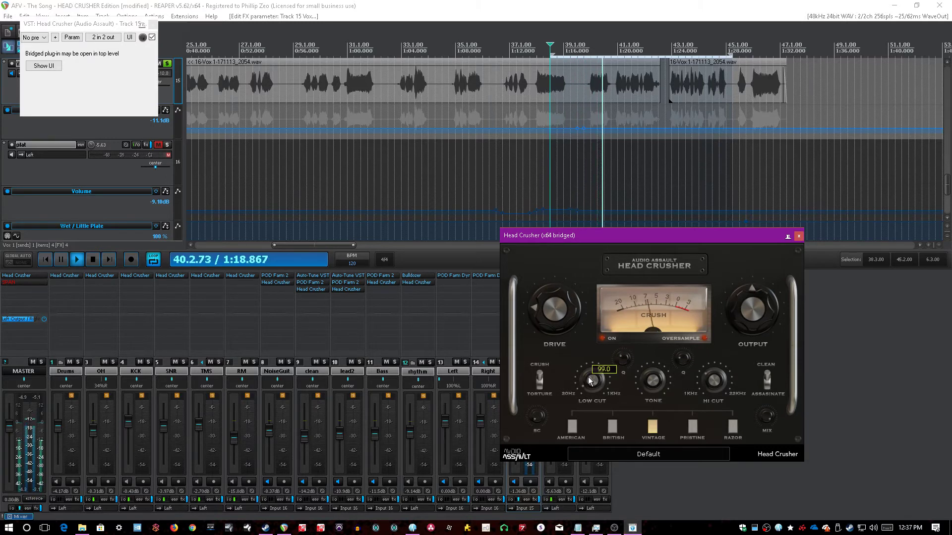
pyautogui.moveTo(587, 383); pyautogui.dragTo(586, 379)
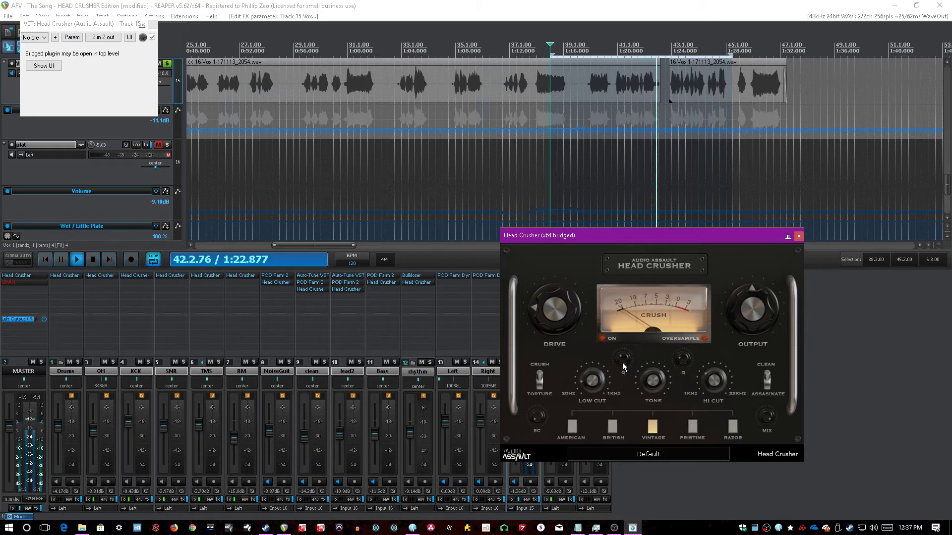
pyautogui.scroll(2, 624, 366)
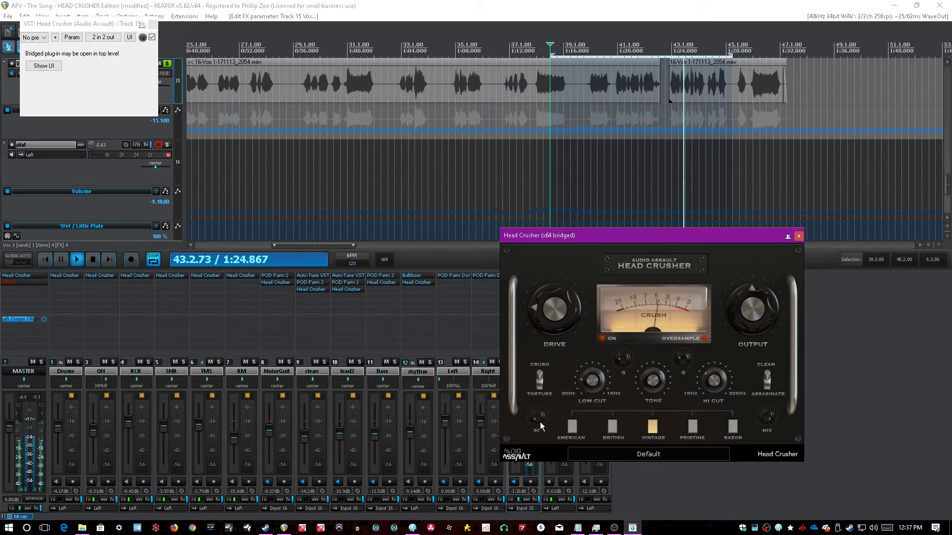
pyautogui.scroll(2, 540, 415)
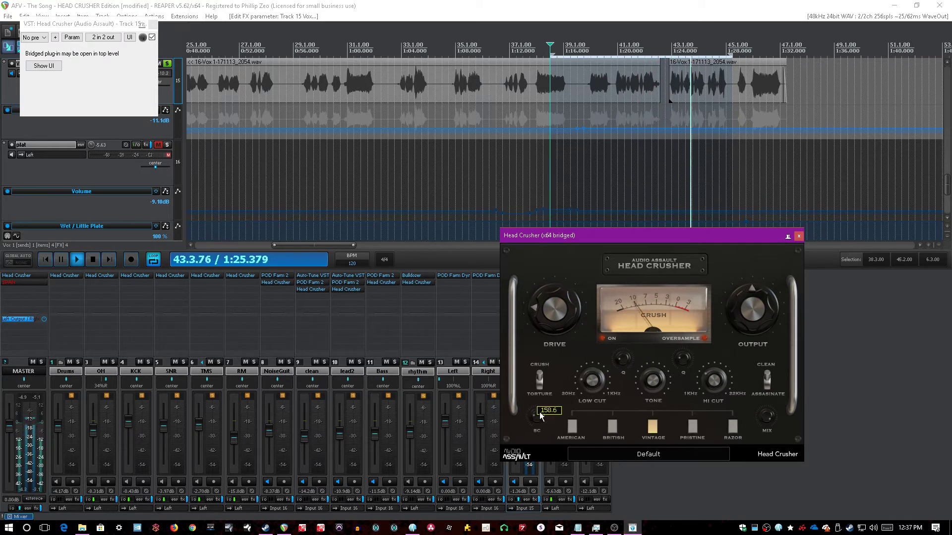
# - Switch the vocal Head Crusher to Torture mode and raise its drive slightly
pyautogui.click(766, 382)
pyautogui.click(537, 381)
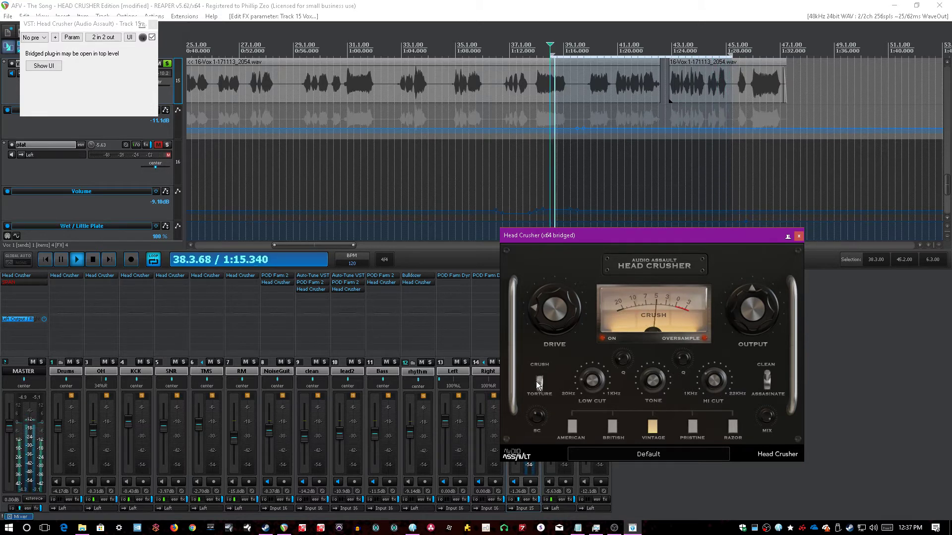
pyautogui.scroll(1, 548, 320)
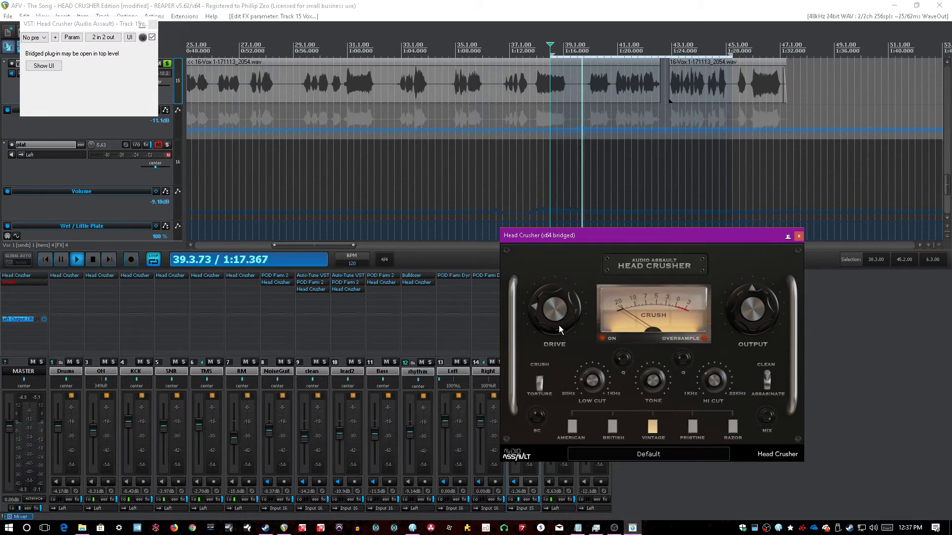
pyautogui.moveTo(559, 325); pyautogui.dragTo(559, 320)
# - Readjust the vocal Head Crusher's tone and hi cut, and set its low cut to about 245.8 Hz
pyautogui.moveTo(653, 381); pyautogui.dragTo(654, 376)
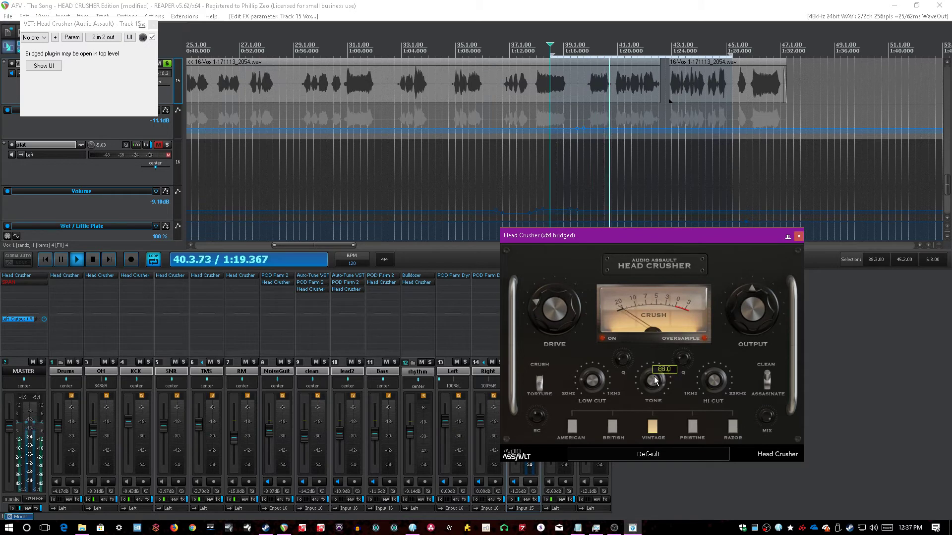
pyautogui.moveTo(716, 381)
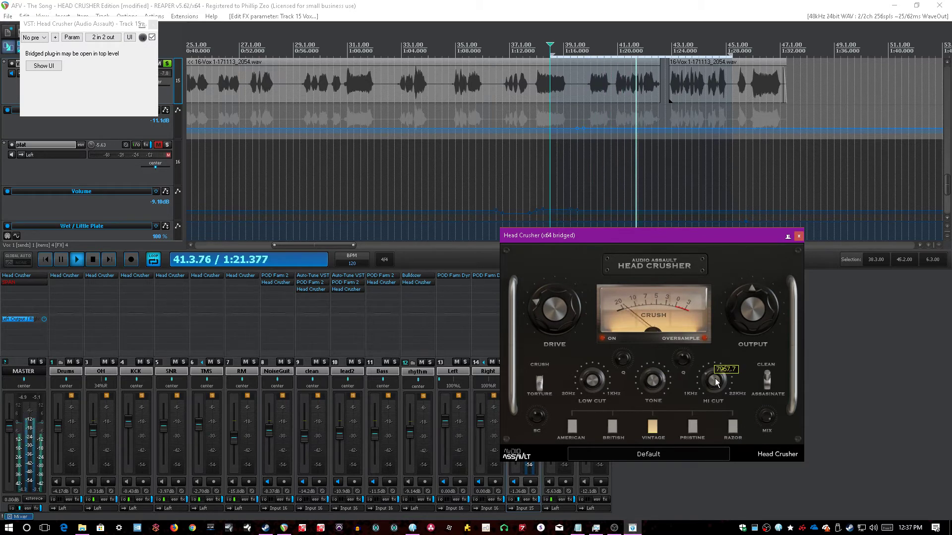
pyautogui.moveTo(716, 381); pyautogui.dragTo(715, 376)
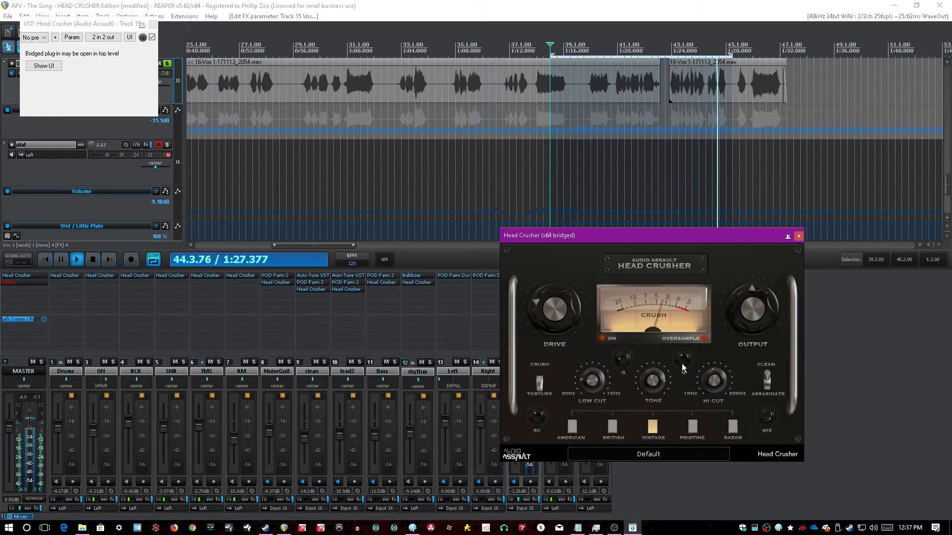
pyautogui.moveTo(653, 384); pyautogui.dragTo(654, 380)
pyautogui.click(594, 385)
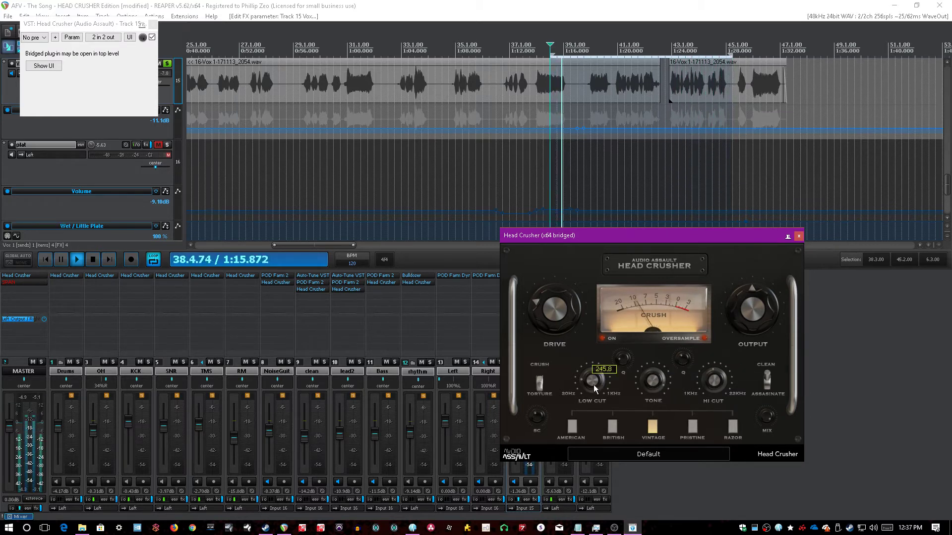
pyautogui.moveTo(595, 388); pyautogui.dragTo(595, 388)
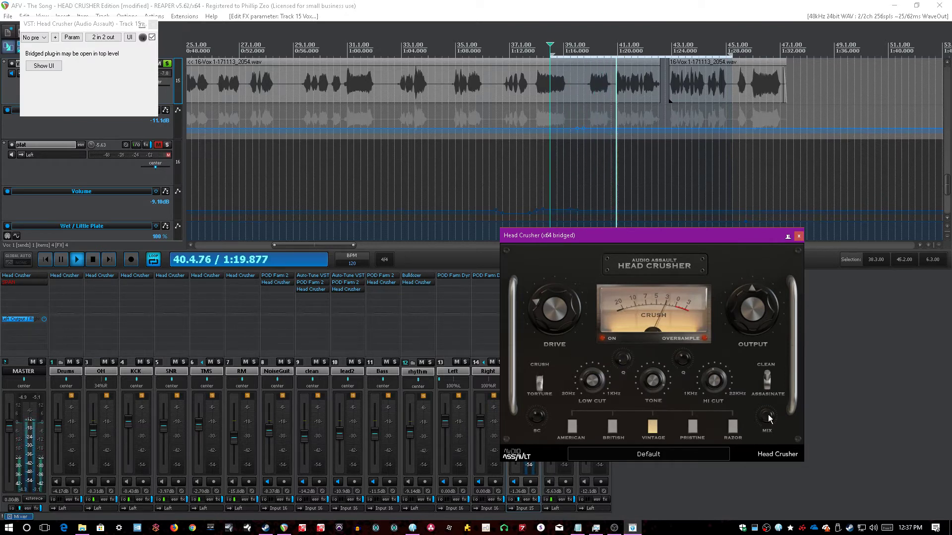
# - Lower the vocal Head Crusher's mix to about 46 and raise its output
pyautogui.moveTo(767, 416); pyautogui.dragTo(763, 421)
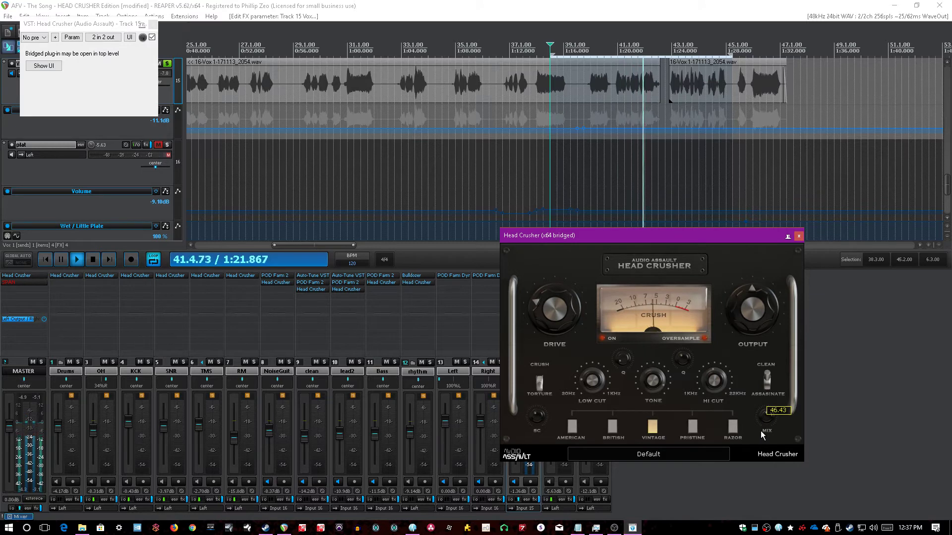
pyautogui.moveTo(751, 315); pyautogui.dragTo(751, 307)
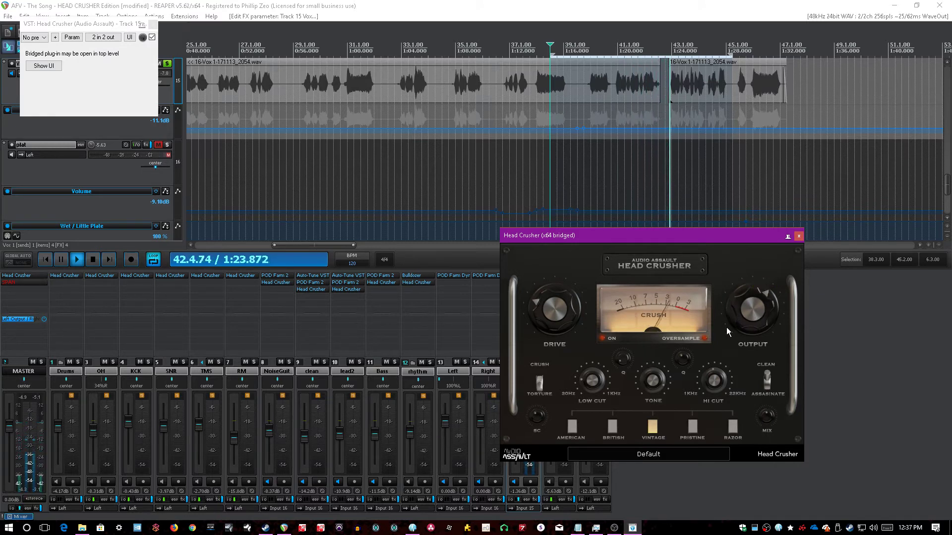
pyautogui.moveTo(767, 423)
pyautogui.scroll(-3, 766, 423)
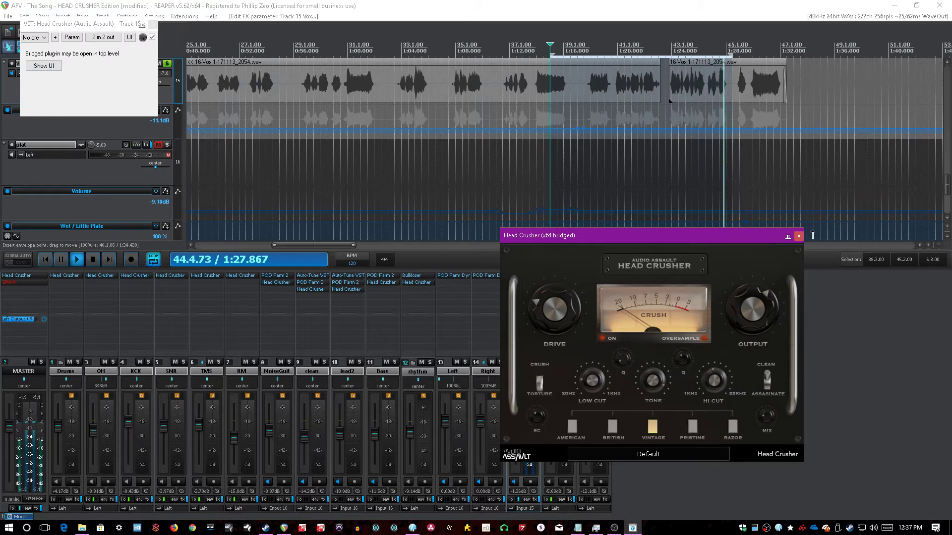
# - Save the project and compare the vocal with Head Crusher switched off before closing its window
pyautogui.click(474, 4)
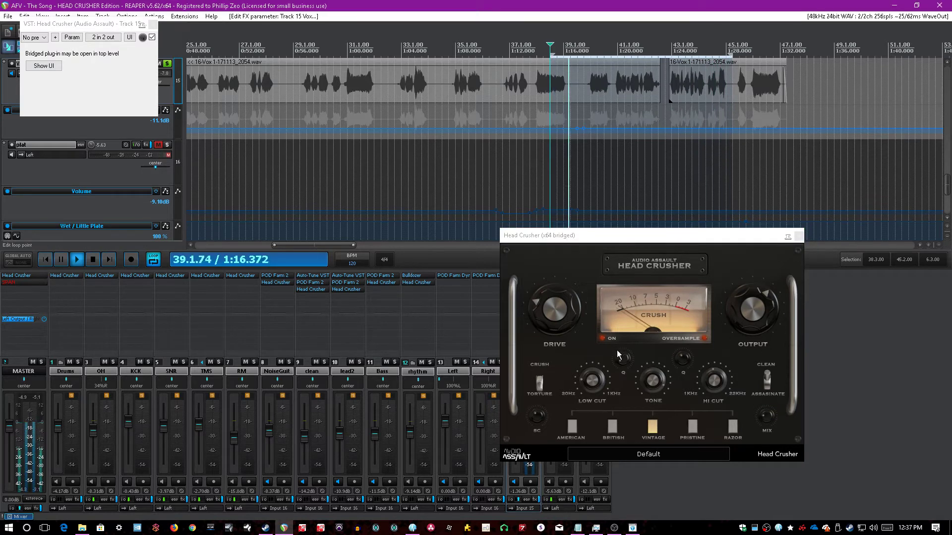
pyautogui.click(603, 340)
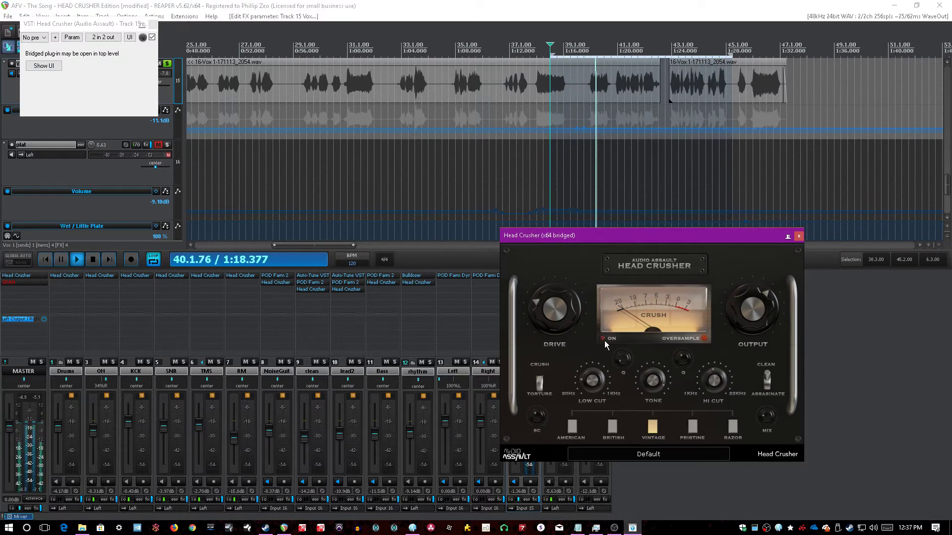
pyautogui.click(798, 237)
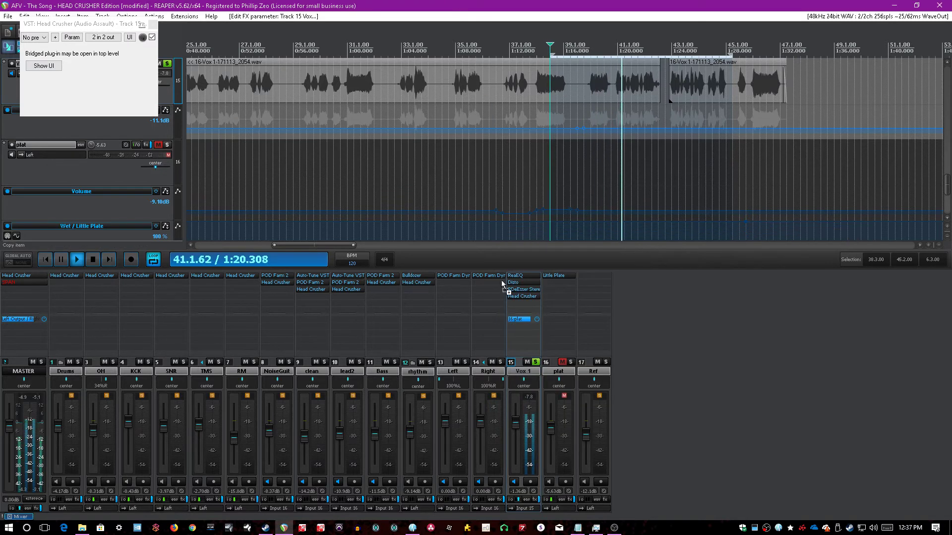
# - Unsolo Vox 1 and raise its volume envelope to -9.17 dB to fit the full mix
pyautogui.click(536, 363)
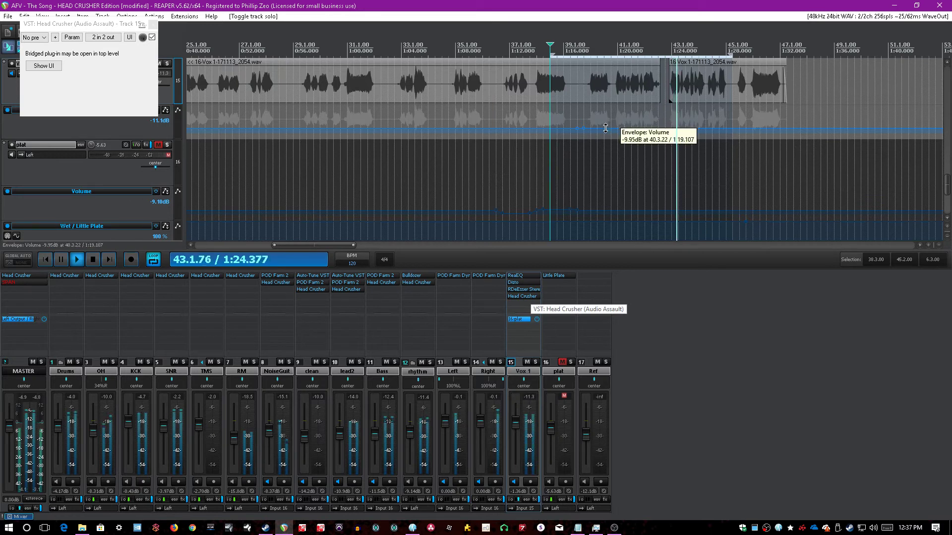
pyautogui.moveTo(605, 128); pyautogui.dragTo(606, 128)
pyautogui.scroll(-2, 605, 127)
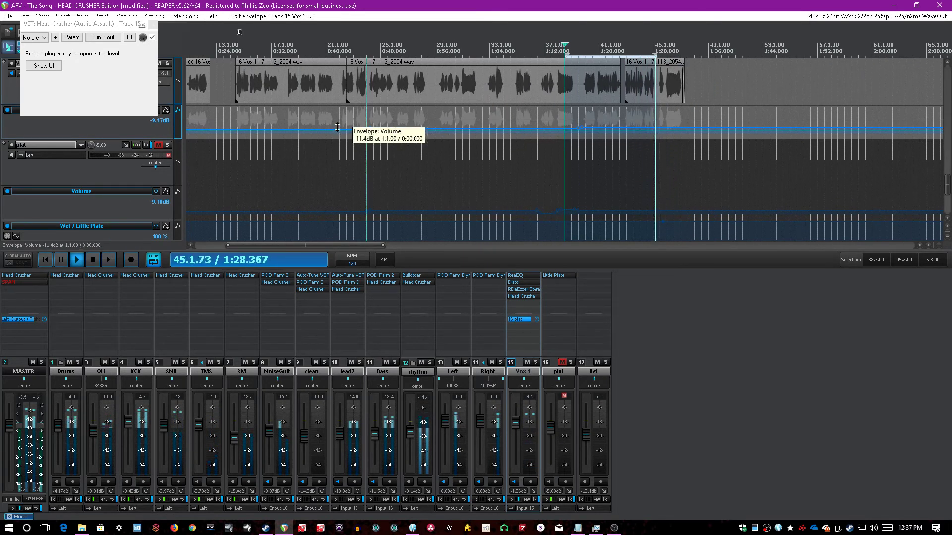
# - Unmute the plat reverb track, save the project and close the leftover effect windows
pyautogui.click(562, 362)
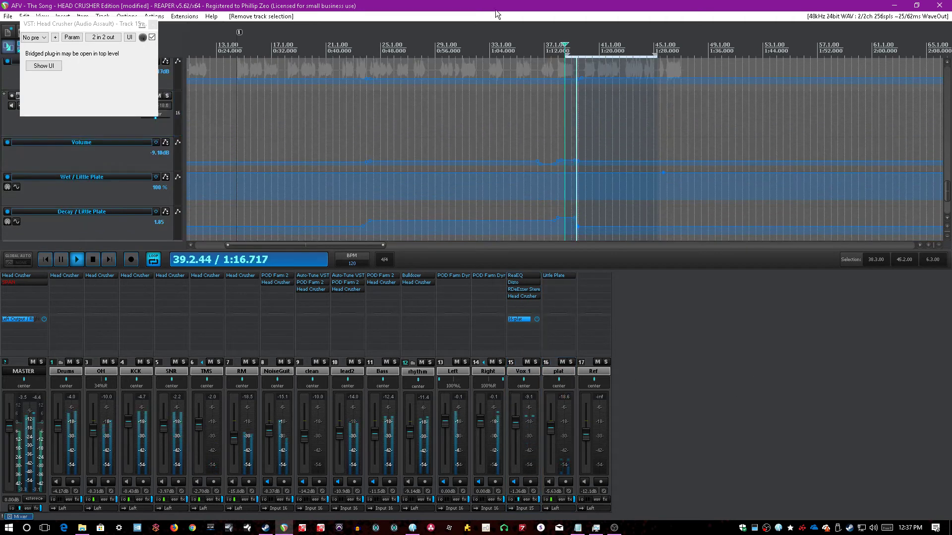
pyautogui.hotkey('ctrl', 's')
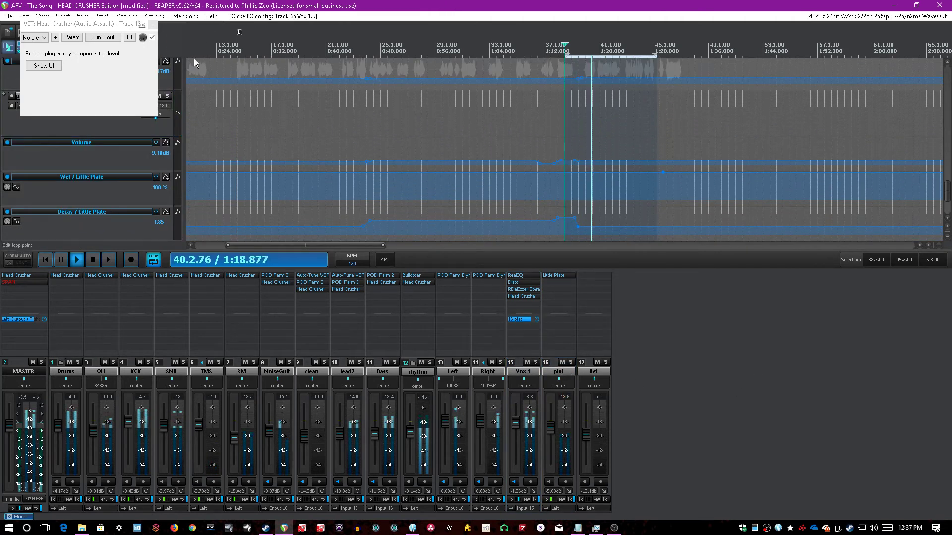
pyautogui.click(152, 25)
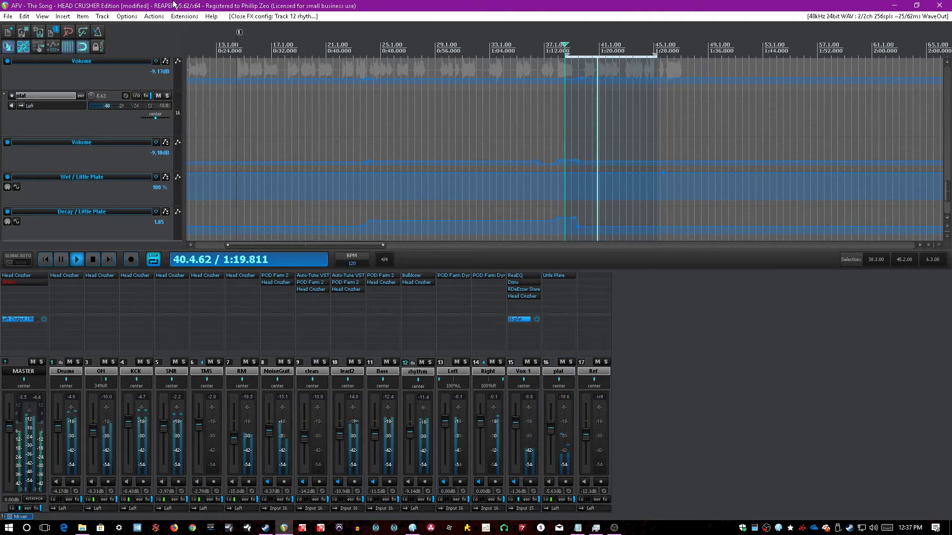
# - Raise the rhythm track's volume to -5.43 dB and the Drums track's volume to -2.51 dB
pyautogui.click(69, 379)
pyautogui.scroll(-3, 355, 150)
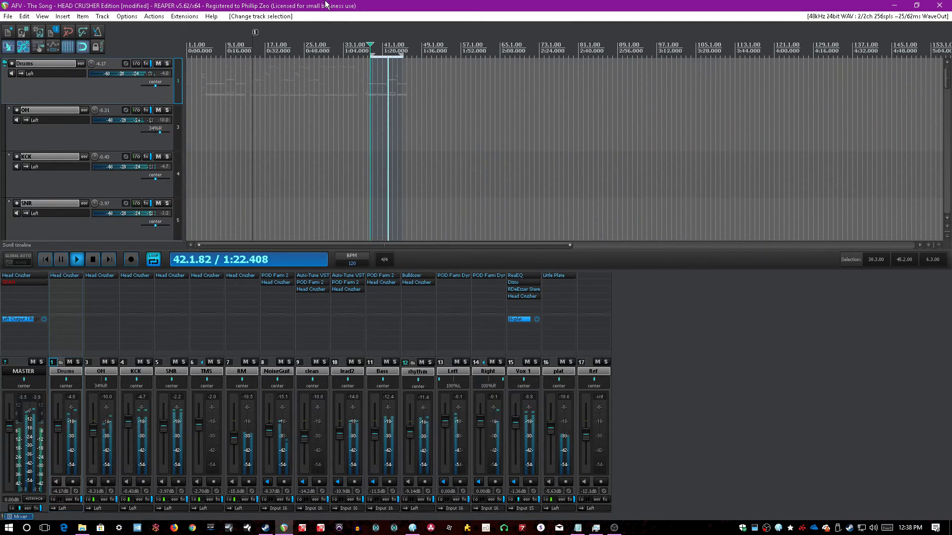
pyautogui.scroll(3, 357, 148)
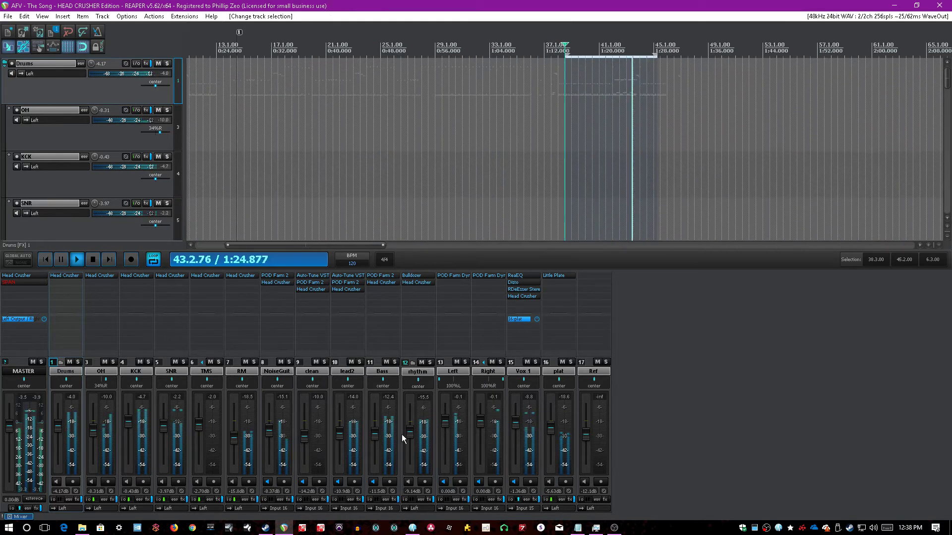
pyautogui.moveTo(408, 435)
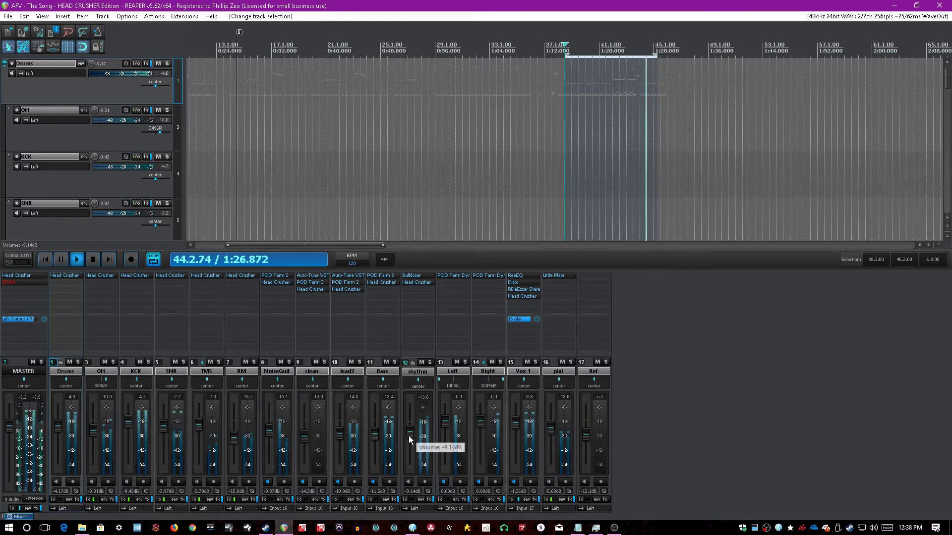
pyautogui.moveTo(408, 436); pyautogui.dragTo(409, 433)
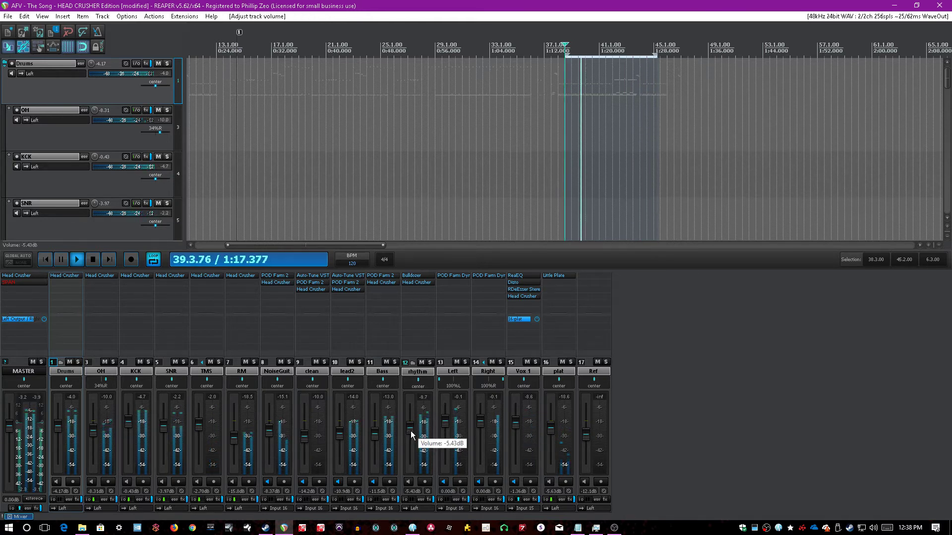
pyautogui.click(847, 428)
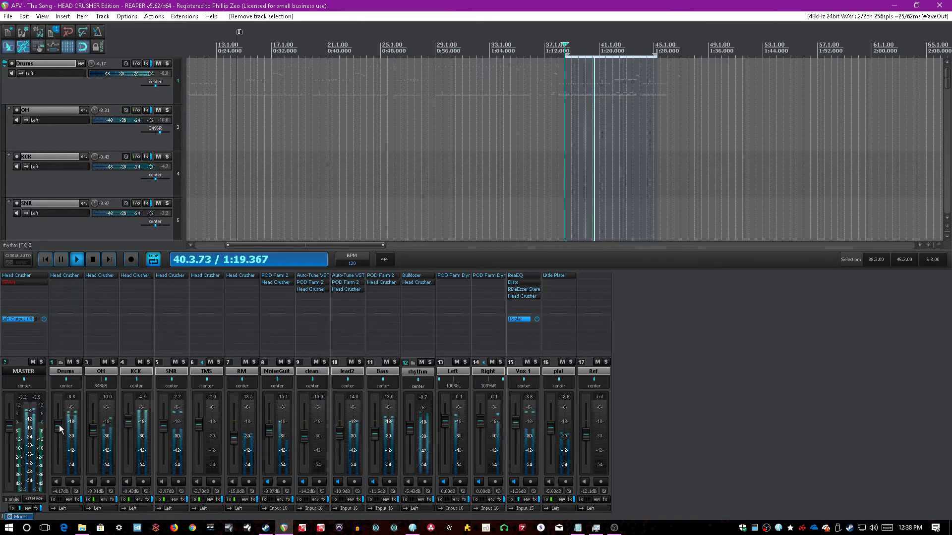
pyautogui.moveTo(57, 430); pyautogui.dragTo(56, 426)
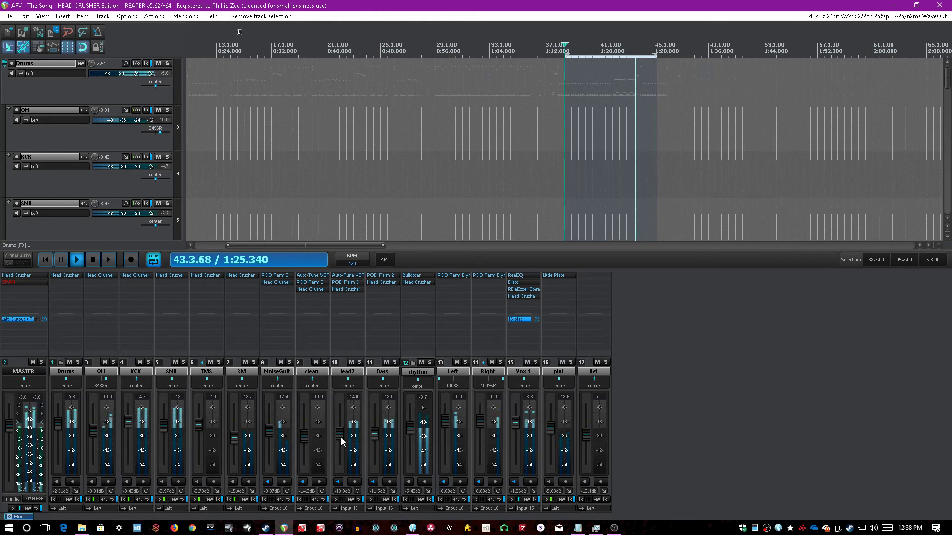
# - Raise the lead2 track's volume to -9.97 dB and the NoiseGuit track's volume to -6.10 dB
pyautogui.scroll(2, 339, 436)
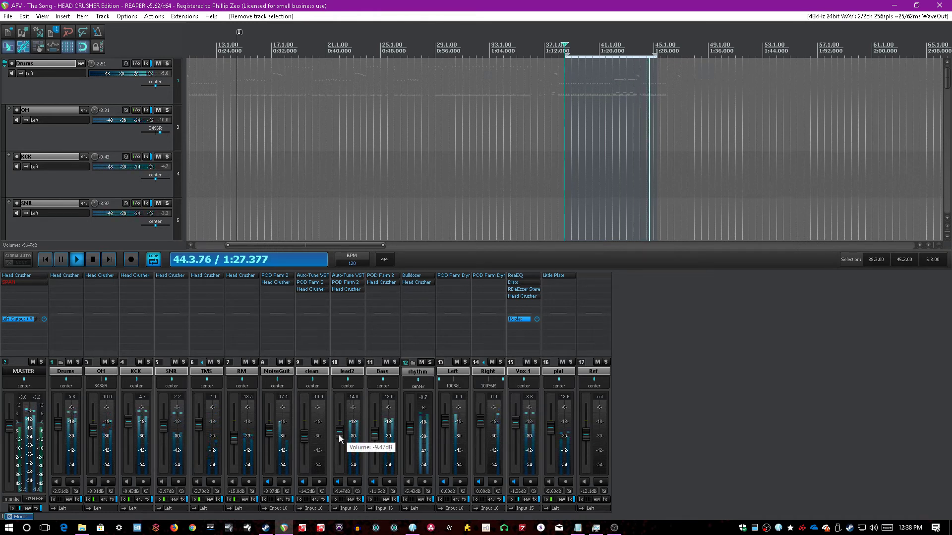
pyautogui.scroll(-1, 338, 435)
pyautogui.scroll(3, 267, 434)
pyautogui.scroll(1, 270, 433)
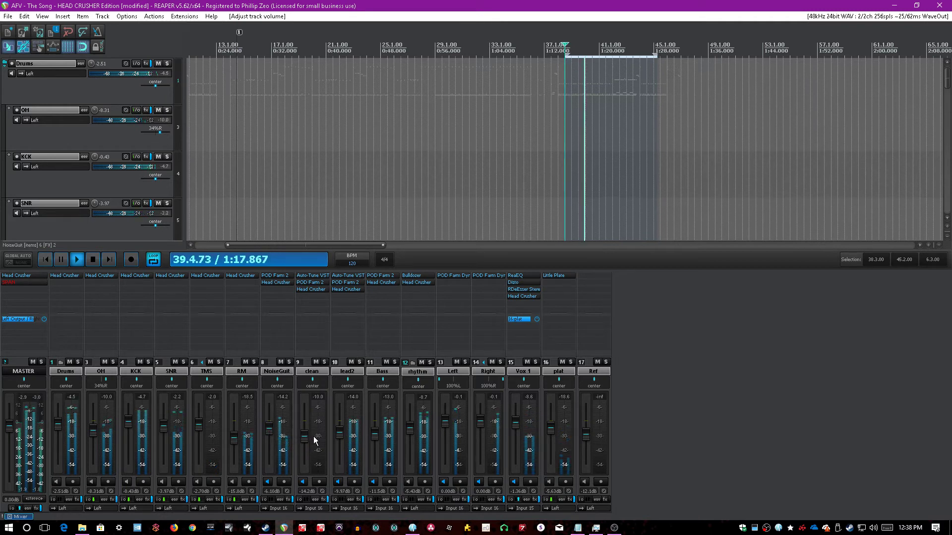
# - Stop playback with the clean track selected, open the master track's Head Crusher and place the edit cursor near bar 25
pyautogui.click(298, 371)
pyautogui.press('space')
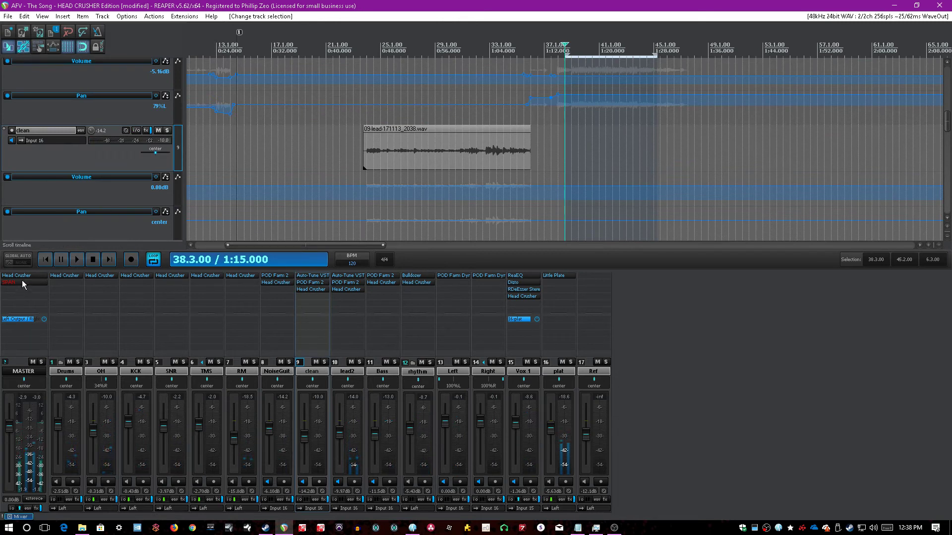
pyautogui.click(30, 275)
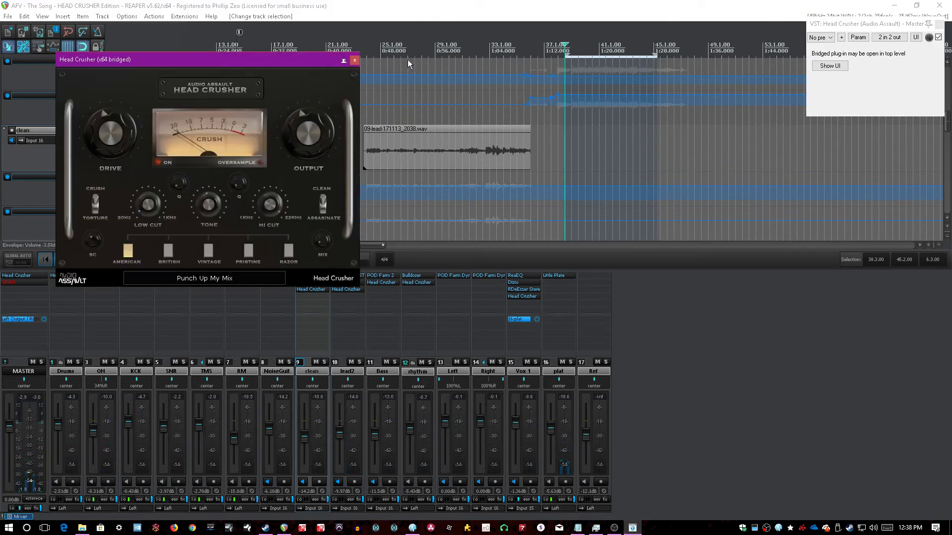
pyautogui.click(395, 44)
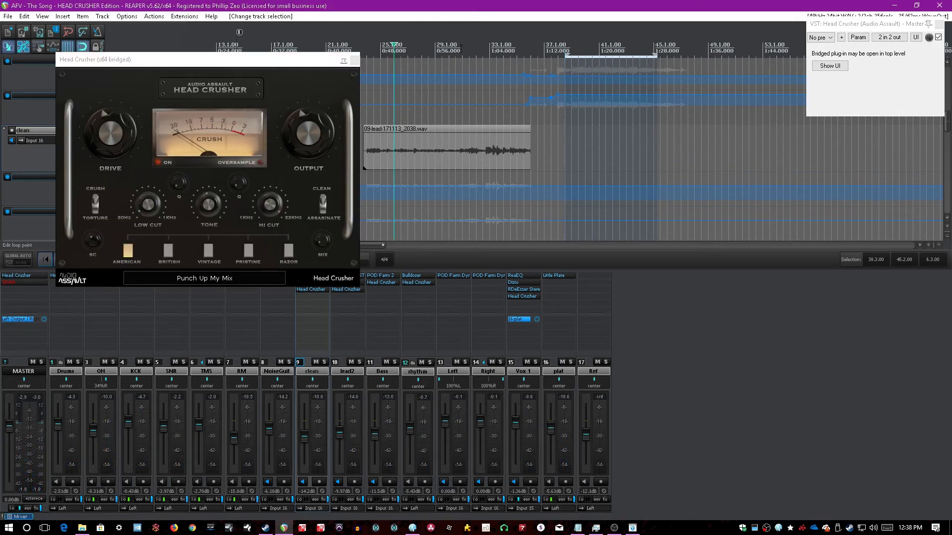
# - Move the loop selection to 30.3.00–39.3.00, save the project and close the master's effect chain window
pyautogui.moveTo(460, 48); pyautogui.dragTo(581, 72)
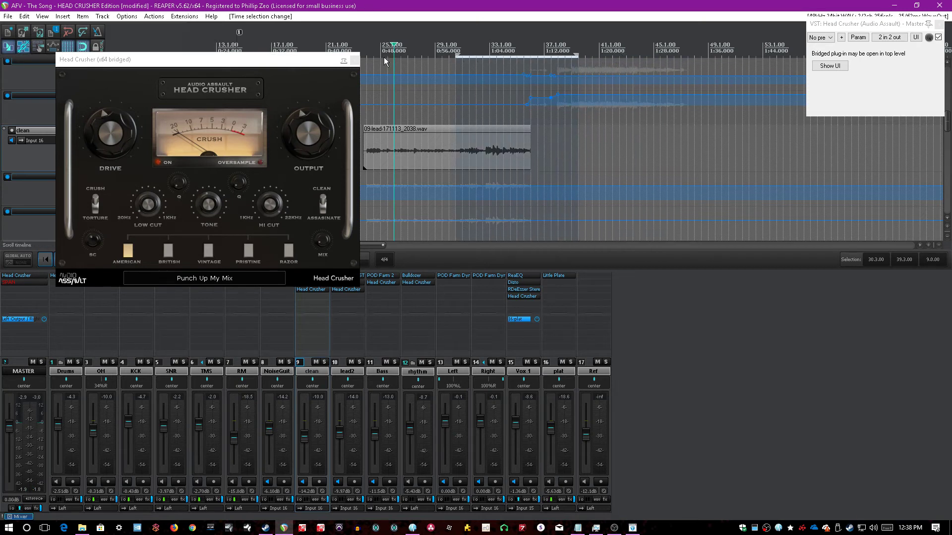
pyautogui.hotkey('ctrl', 's')
pyautogui.click(932, 24)
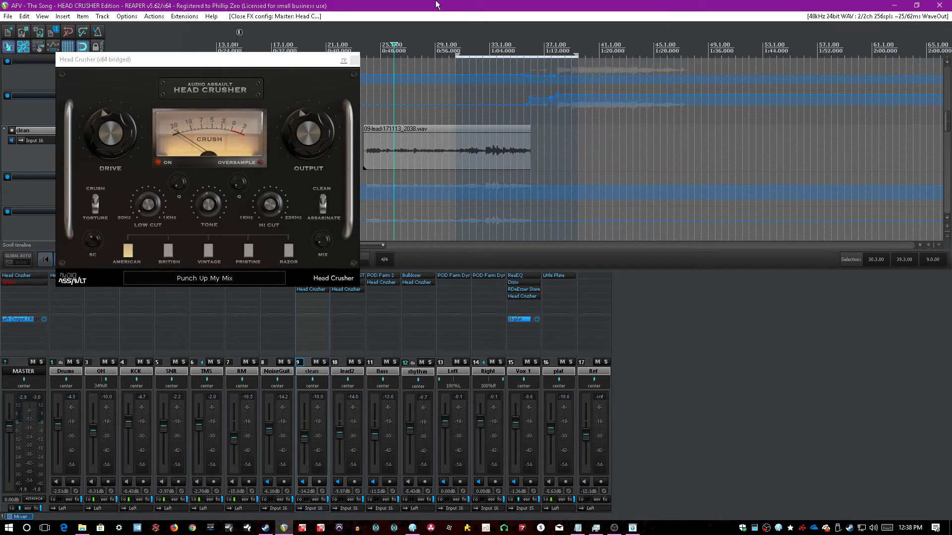
# - Look through the user presets of the master's Head Crusher and load the Default preset
pyautogui.moveTo(327, 57); pyautogui.dragTo(463, 155)
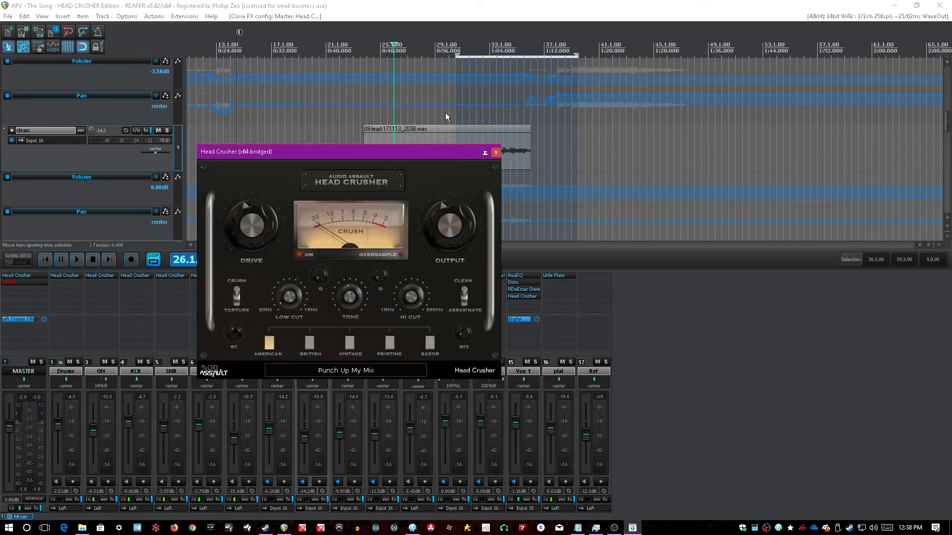
pyautogui.click(374, 378)
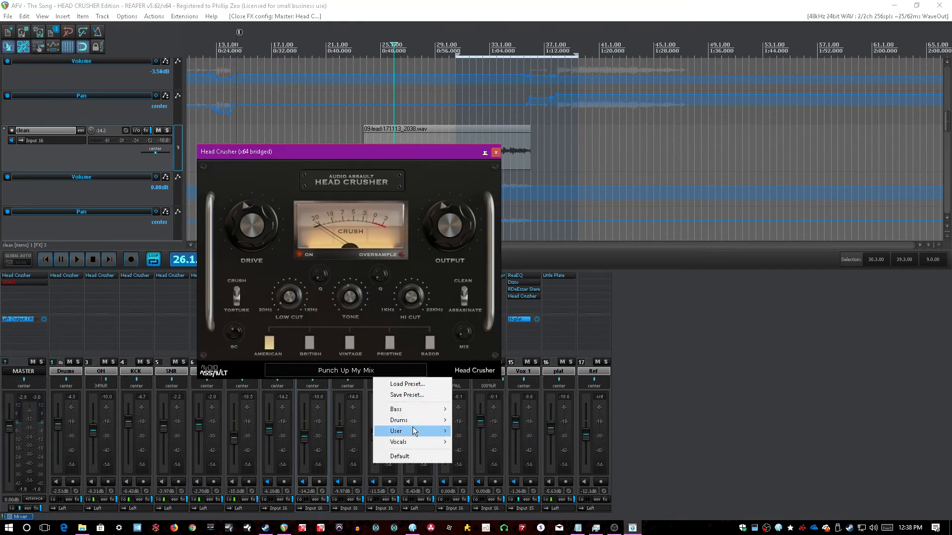
pyautogui.moveTo(420, 442)
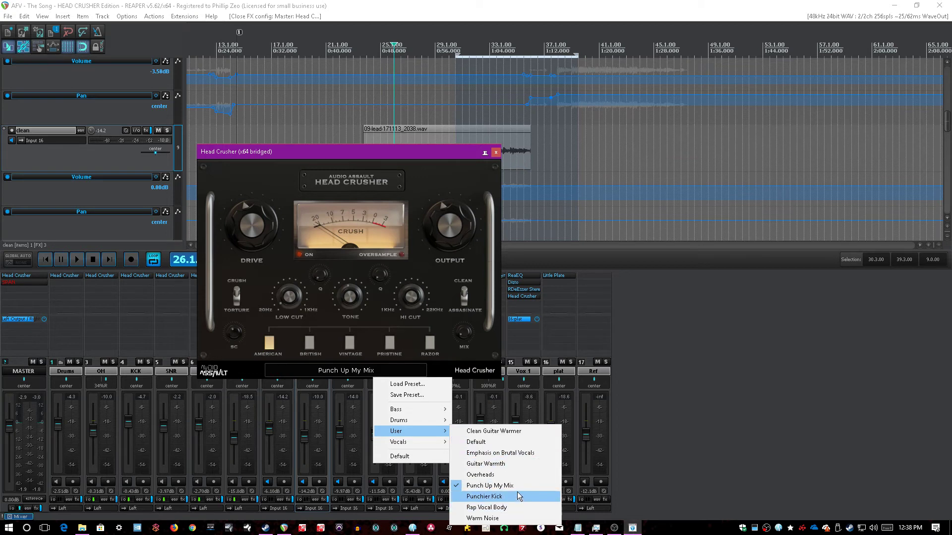
pyautogui.click(518, 488)
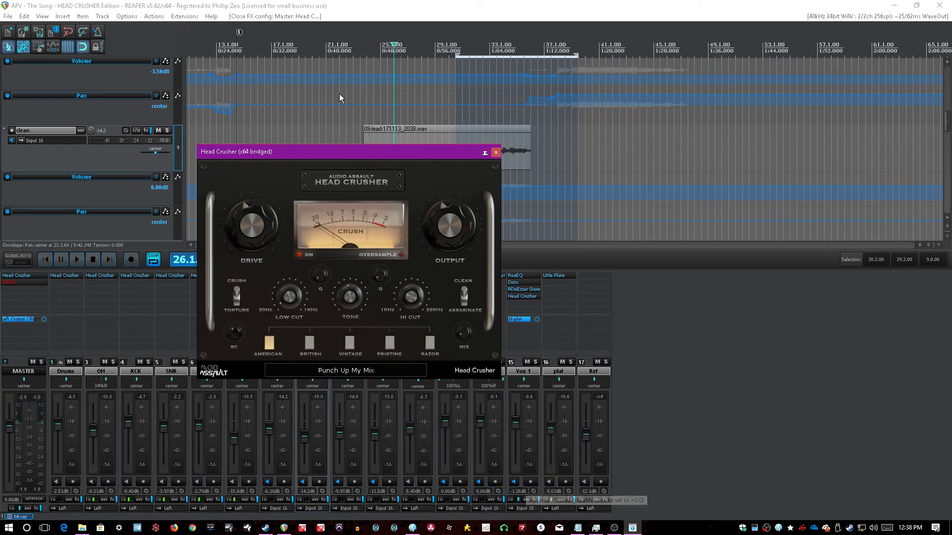
pyautogui.moveTo(263, 152); pyautogui.dragTo(351, 187)
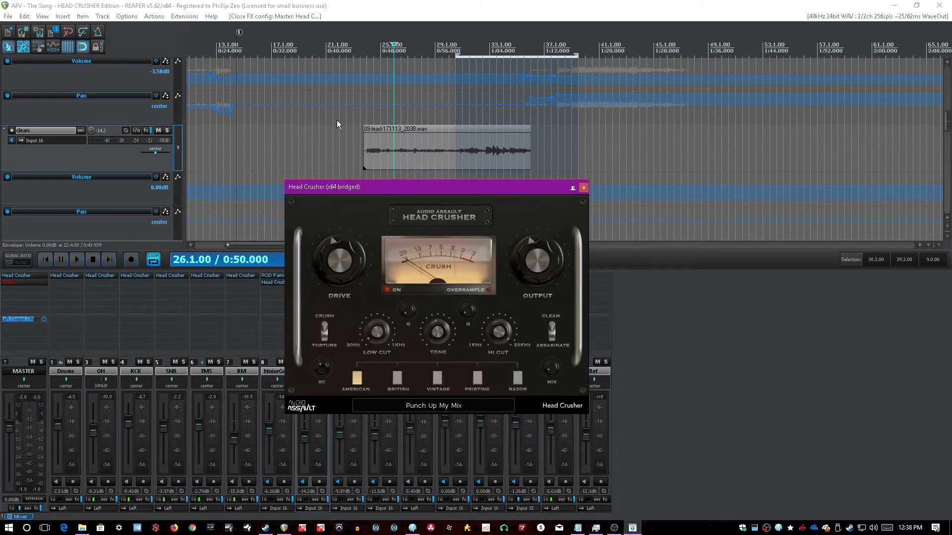
pyautogui.click(463, 405)
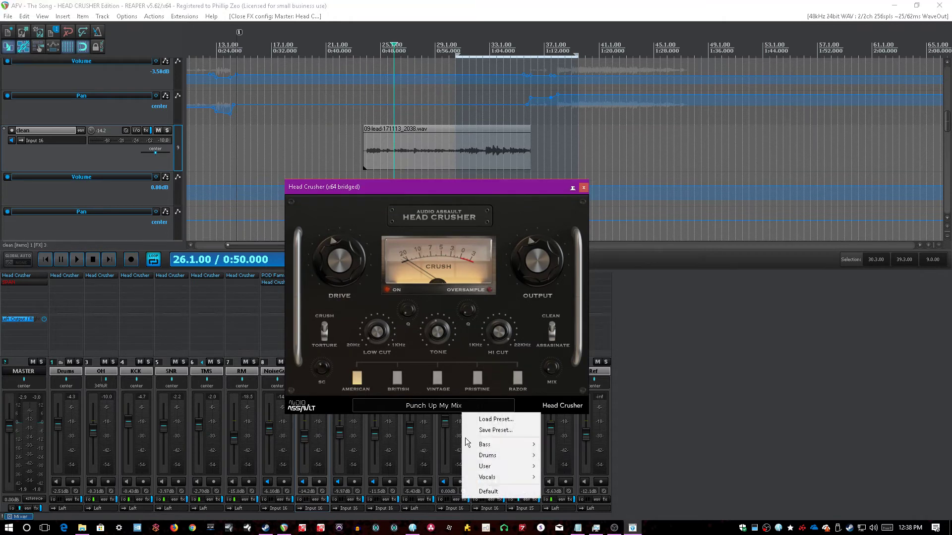
pyautogui.click(489, 492)
# - Play the looped section, turn on oversampling and raise the drive slightly in the master's Head Crusher
pyautogui.click(435, 44)
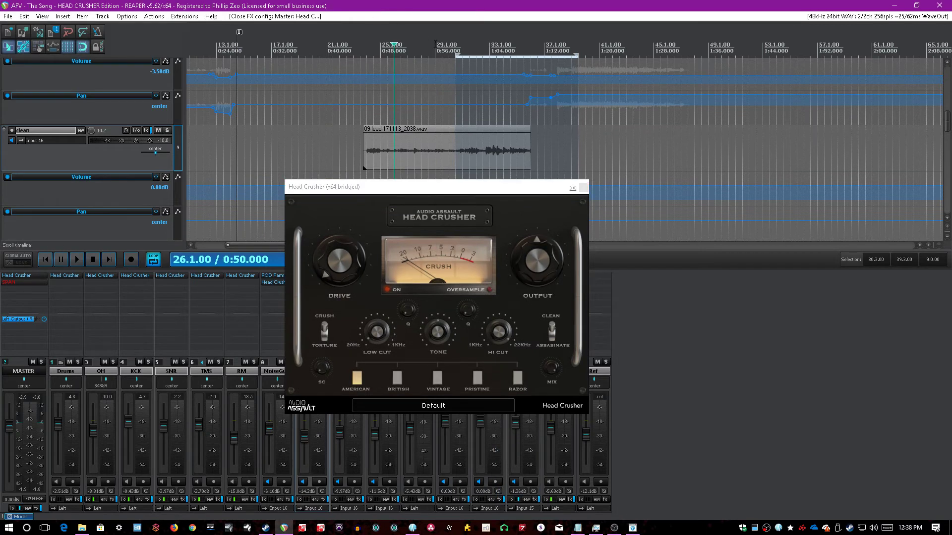
pyautogui.press('space')
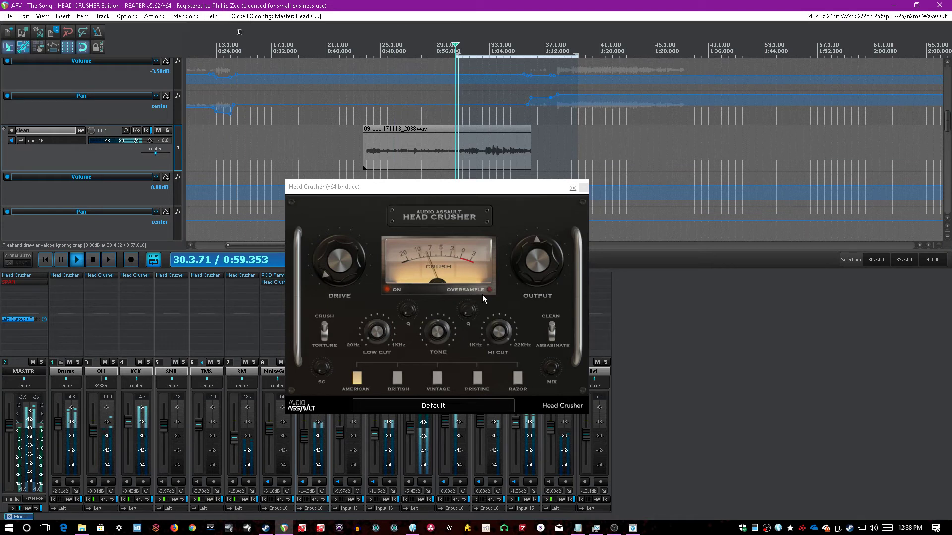
pyautogui.moveTo(347, 280); pyautogui.dragTo(343, 263)
pyautogui.moveTo(552, 362)
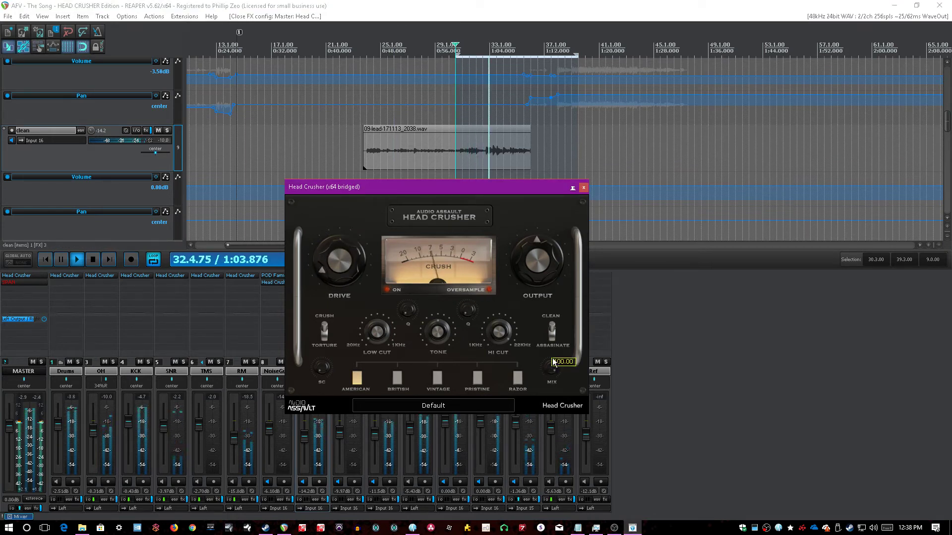
pyautogui.moveTo(497, 343)
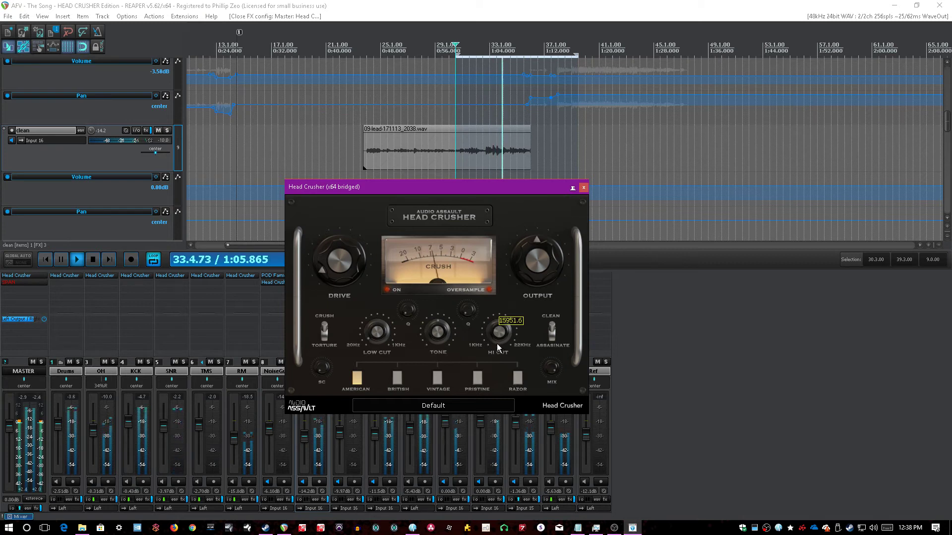
pyautogui.moveTo(377, 330)
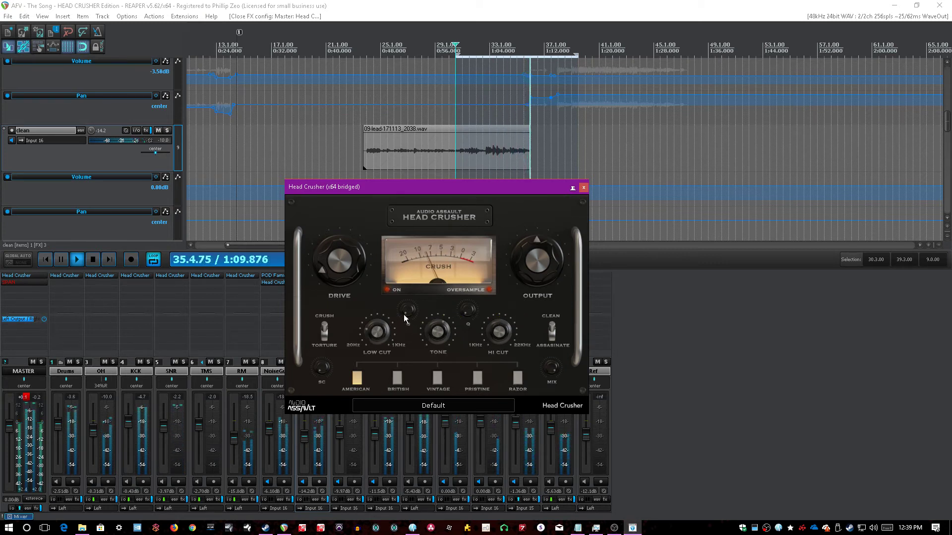
# - Fine-tune Head Crusher's low cut and its Q, and turn down the output during playback
pyautogui.moveTo(386, 341)
pyautogui.mouseDown()
pyautogui.moveTo(380, 349)
pyautogui.moveTo(378, 340)
pyautogui.mouseUp()
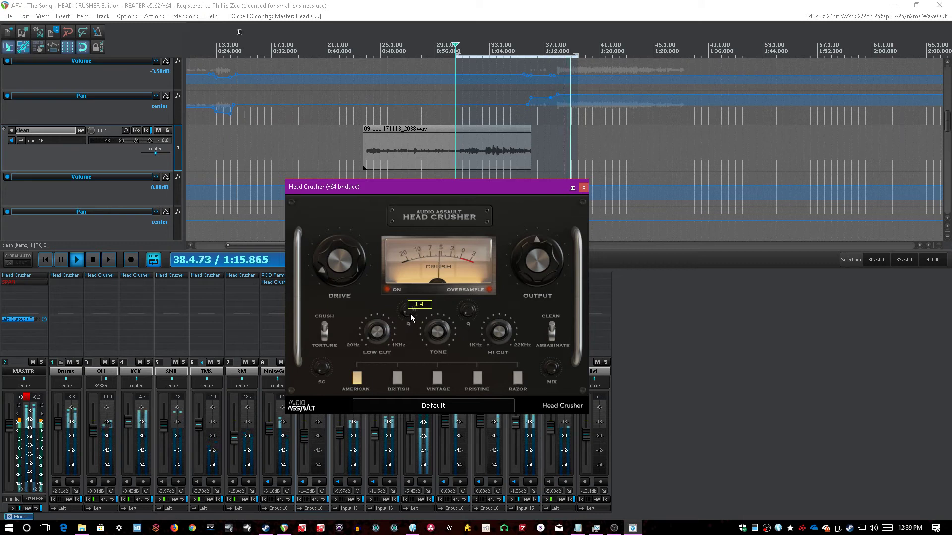
pyautogui.moveTo(529, 262); pyautogui.dragTo(526, 279)
pyautogui.moveTo(403, 310)
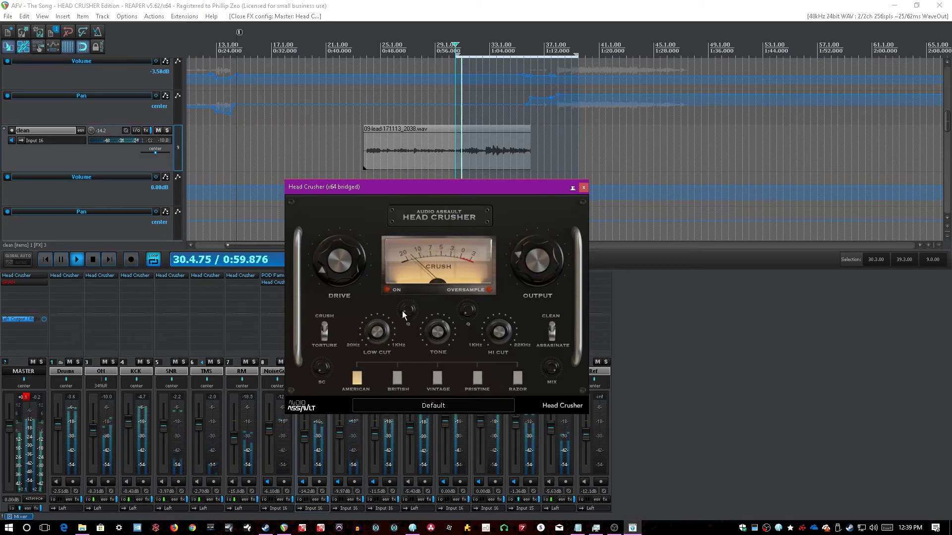
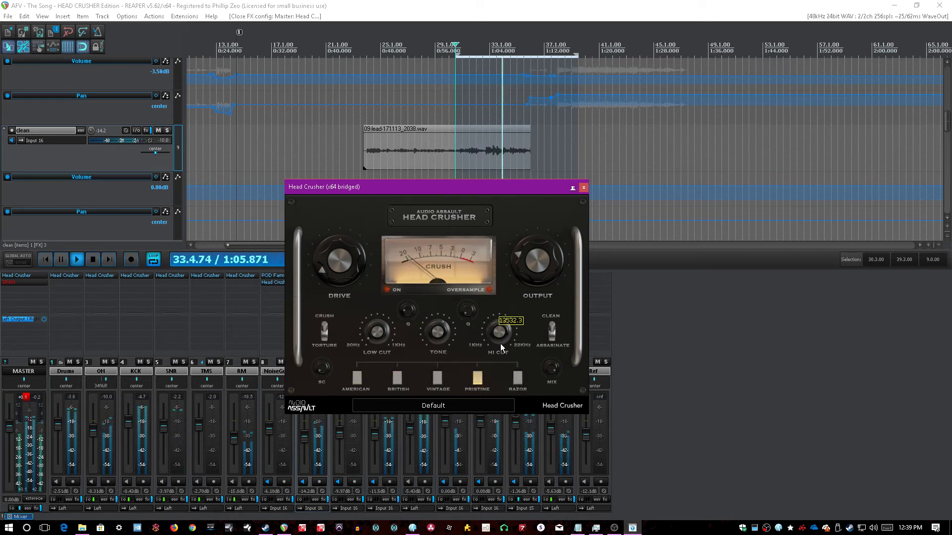
# - Switch Head Crusher to the Pristine mode and lower the hi cut to about 9903 Hz
pyautogui.moveTo(499, 351); pyautogui.dragTo(499, 350)
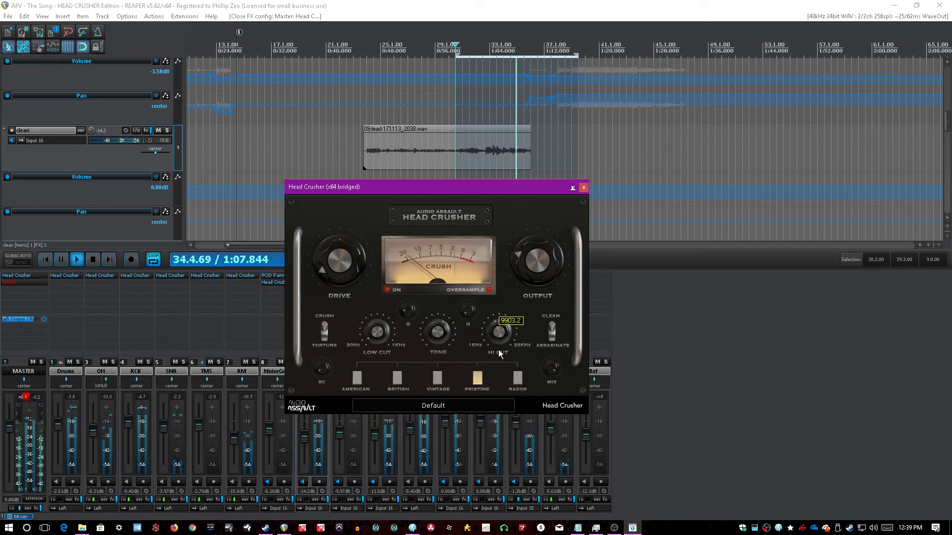
pyautogui.moveTo(475, 315)
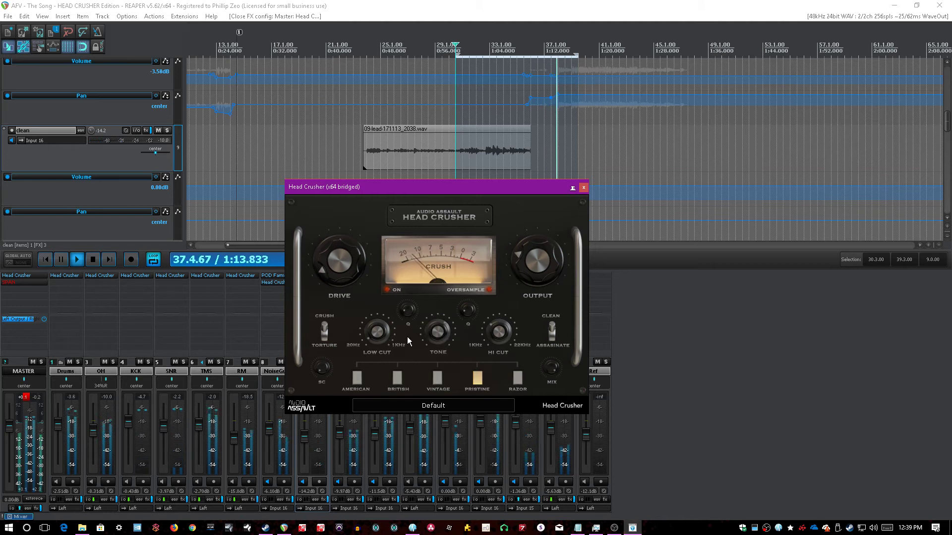
pyautogui.moveTo(437, 327)
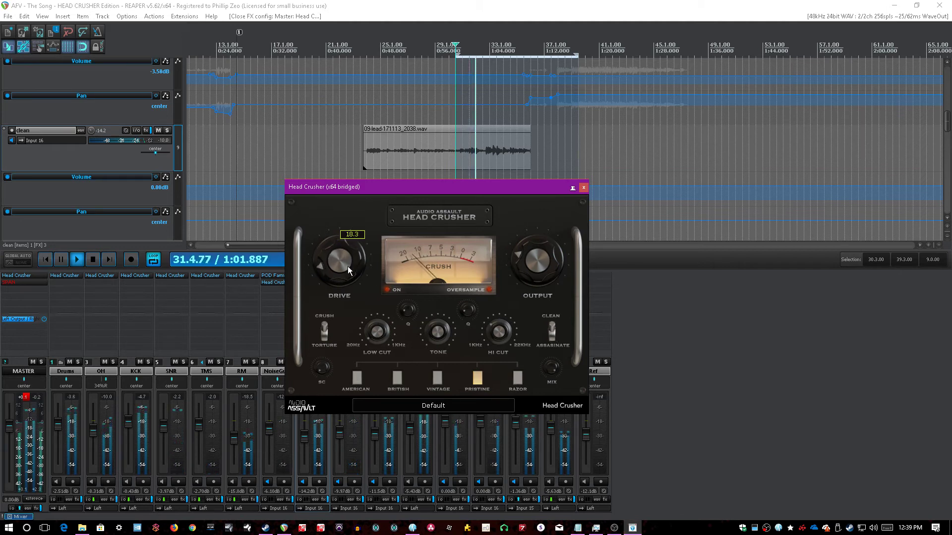
# - Raise Head Crusher's drive to 27.7 and fine-tune the low cut and SC knobs
pyautogui.moveTo(347, 267)
pyautogui.mouseDown()
pyautogui.moveTo(346, 242)
pyautogui.moveTo(337, 266)
pyautogui.mouseUp()
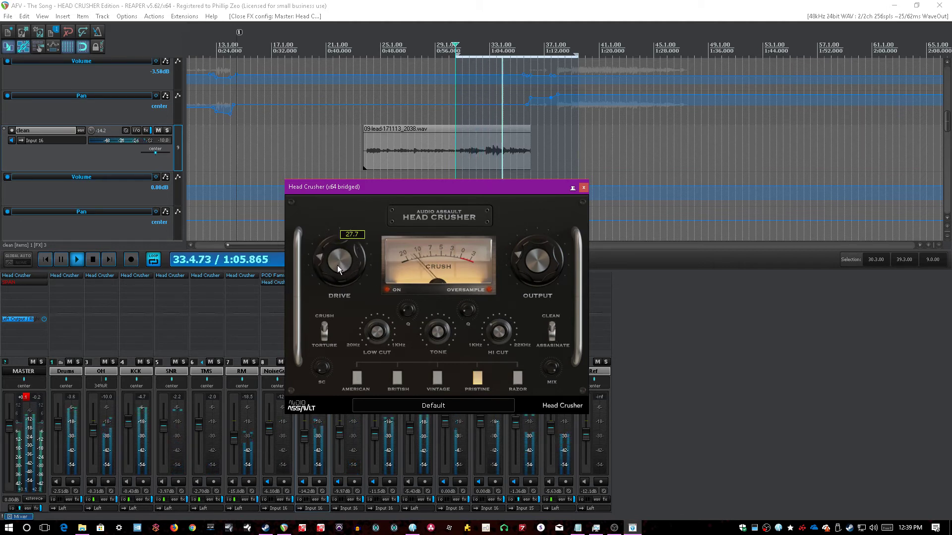
pyautogui.moveTo(383, 331); pyautogui.dragTo(383, 331)
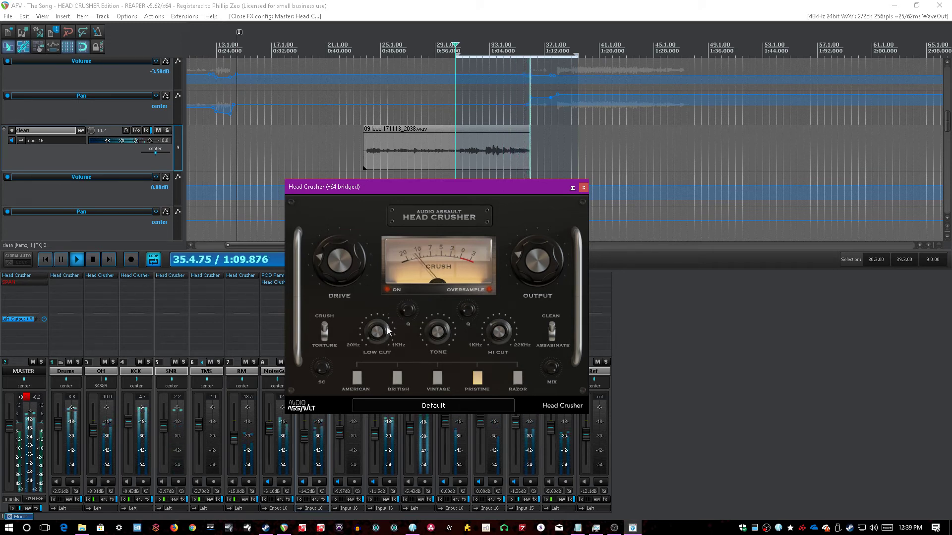
pyautogui.moveTo(325, 369)
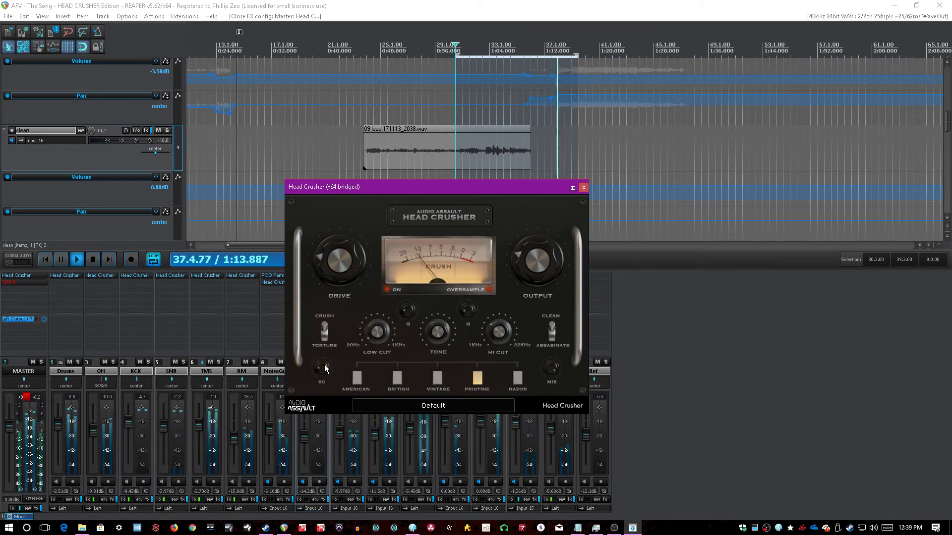
pyautogui.moveTo(324, 370); pyautogui.dragTo(323, 371)
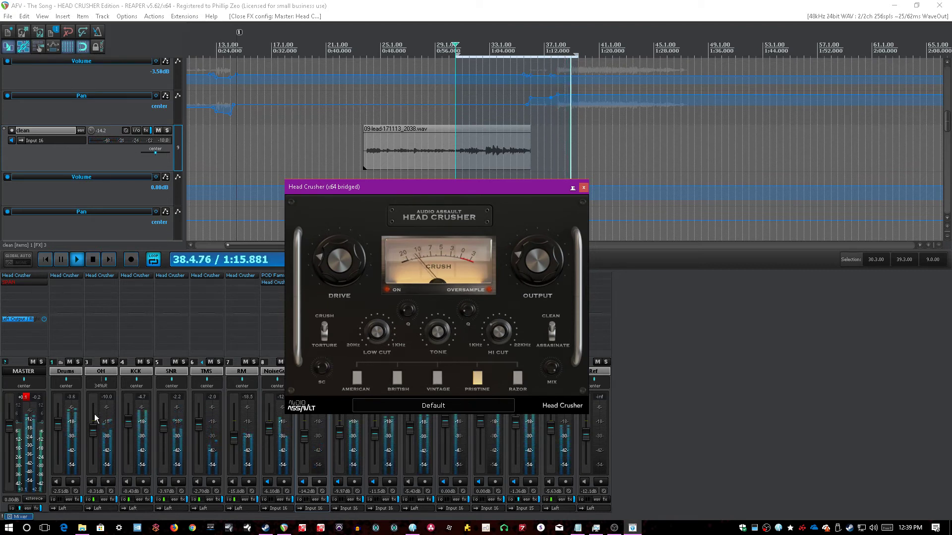
# - Reset the master meter's clip indicator and stop playback
pyautogui.click(31, 402)
pyautogui.click(625, 382)
pyautogui.press('space')
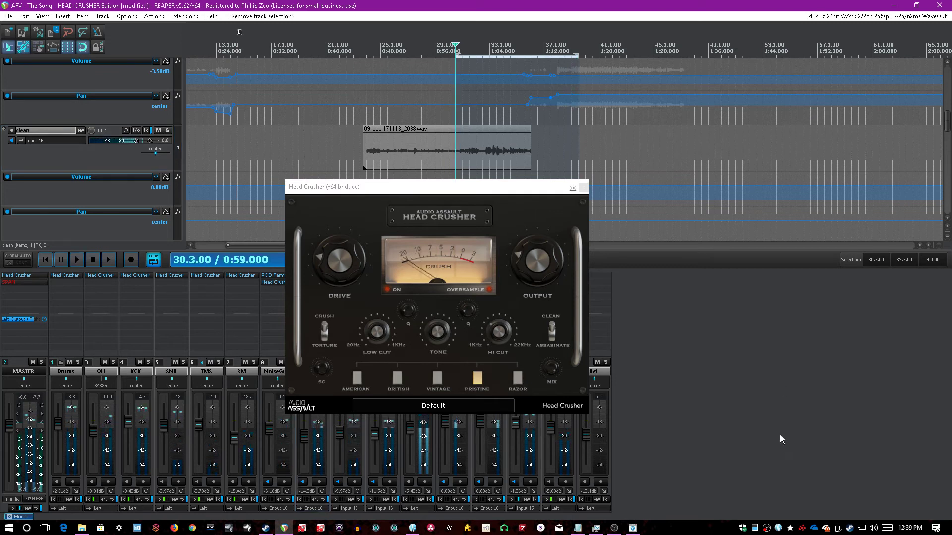
# - Set Head Crusher's mix to 0.00 and save the project
pyautogui.click(549, 381)
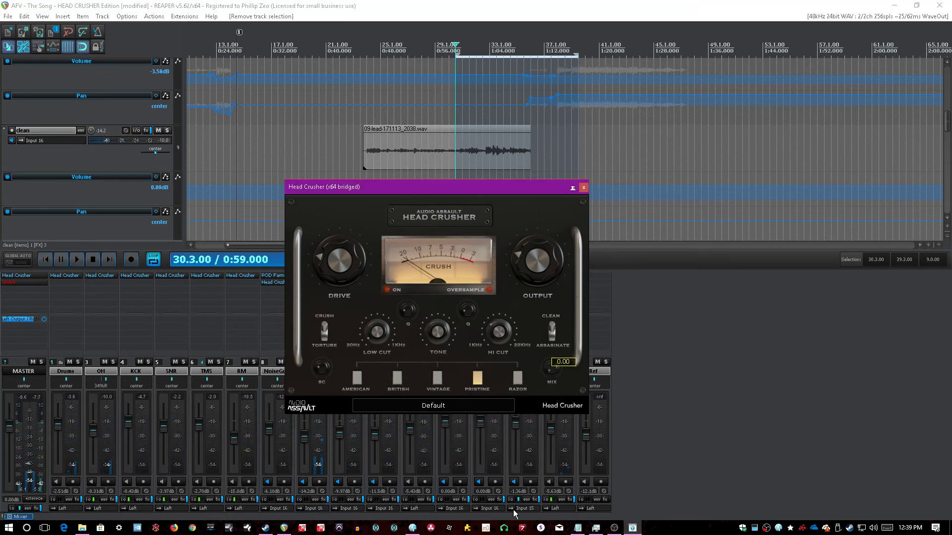
pyautogui.click(770, 401)
pyautogui.hotkey('ctrl', 's')
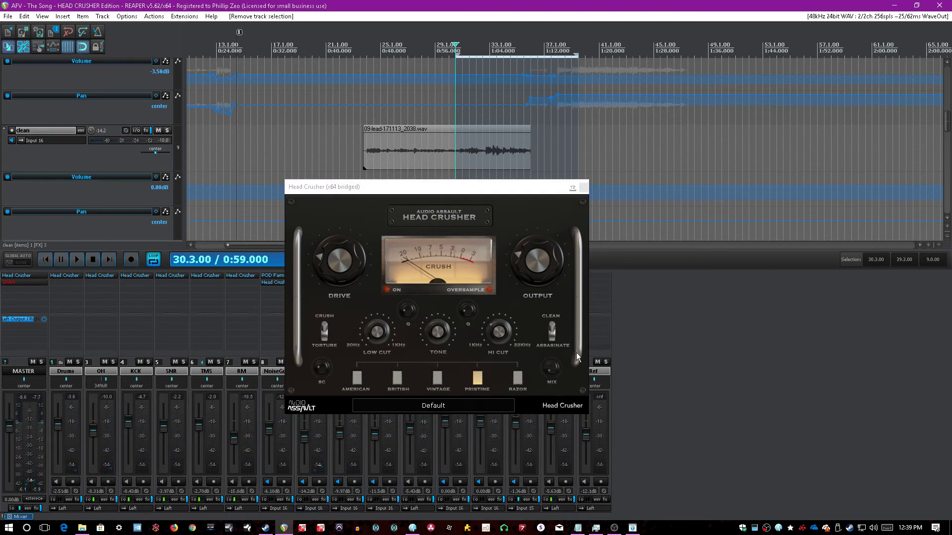
# - Replay the looped section and set Head Crusher's mix to about 19.64
pyautogui.press('space')
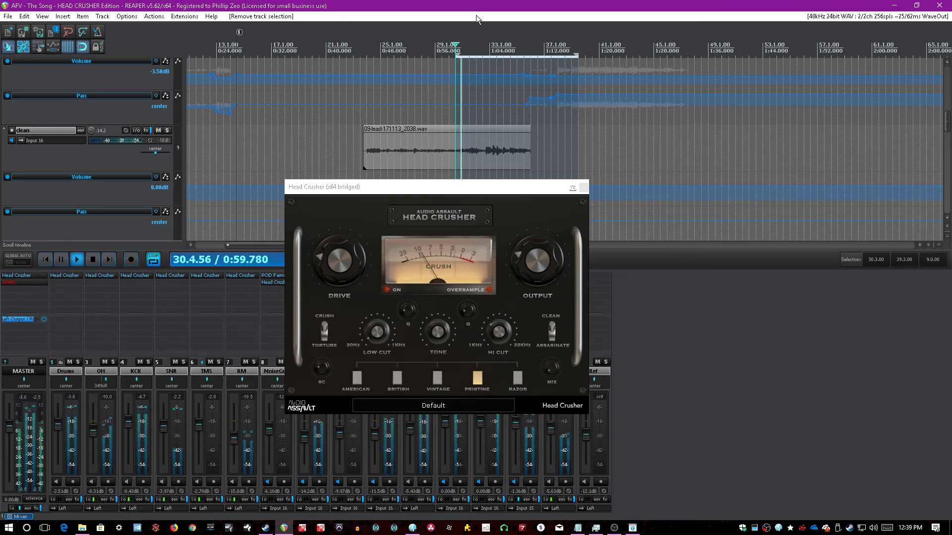
pyautogui.press('space')
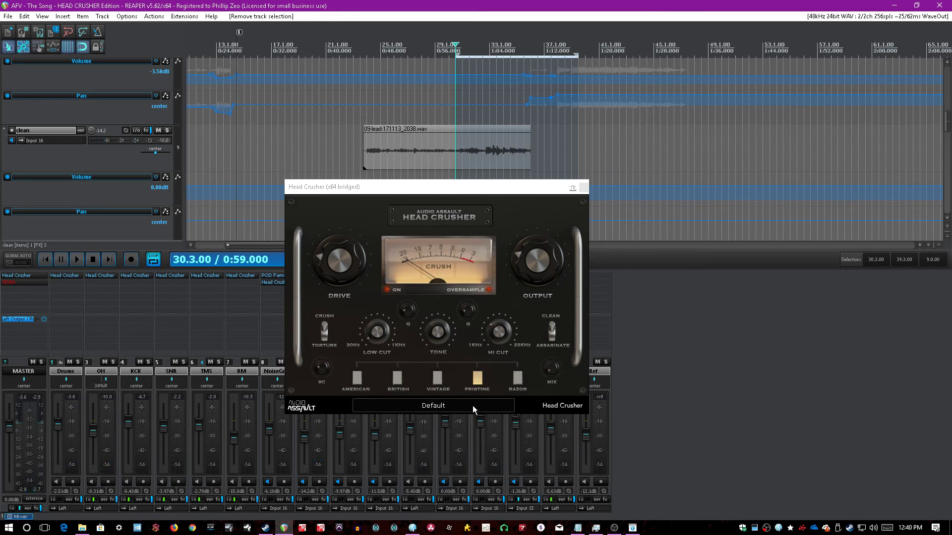
pyautogui.press('space')
pyautogui.click(557, 368)
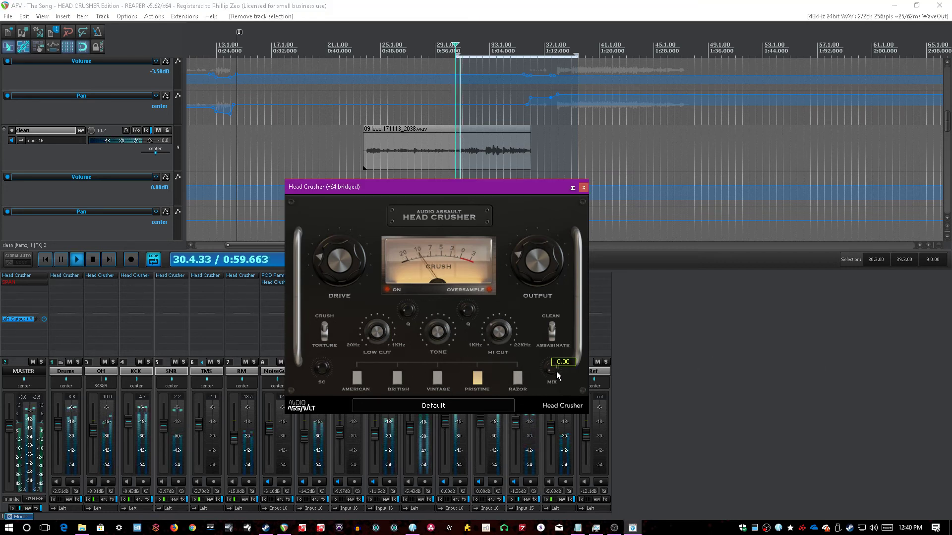
pyautogui.moveTo(557, 367); pyautogui.dragTo(556, 372)
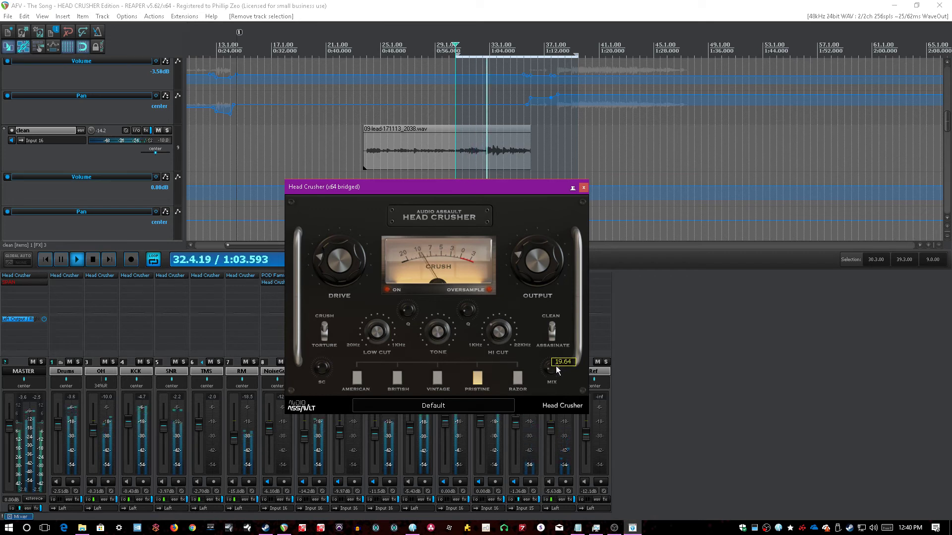
# - Raise Head Crusher's output to its centre position and compare the playing loop with the plugin off and on
pyautogui.click(454, 2)
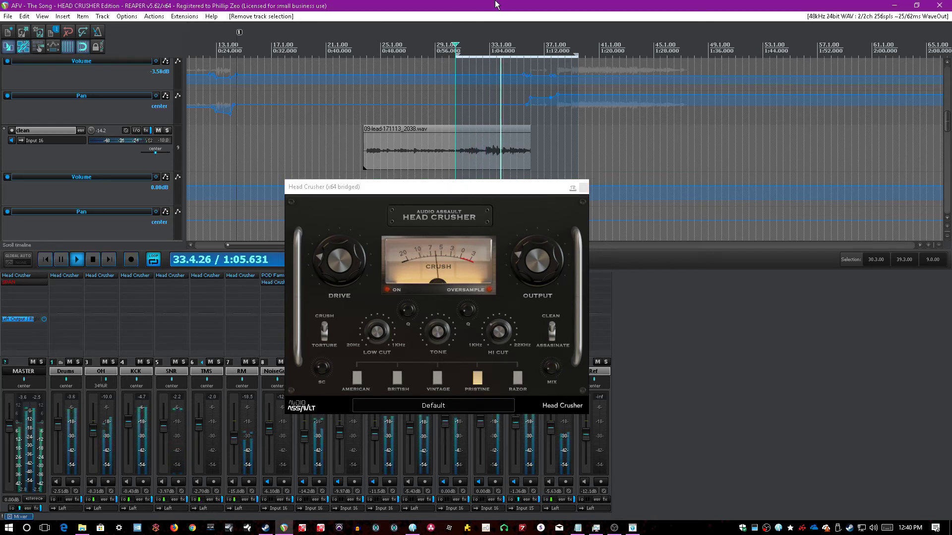
pyautogui.scroll(3, 468, 39)
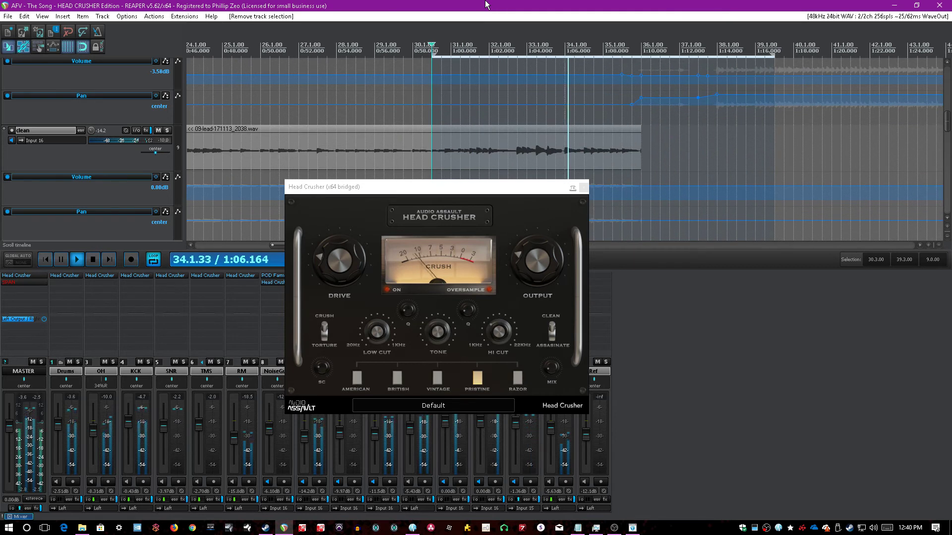
pyautogui.click(553, 375)
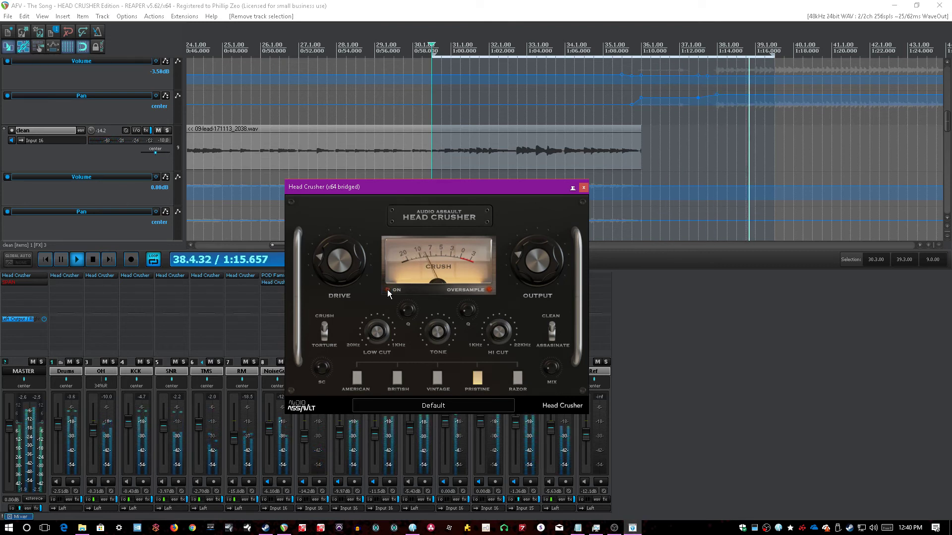
pyautogui.moveTo(536, 260); pyautogui.dragTo(558, 248)
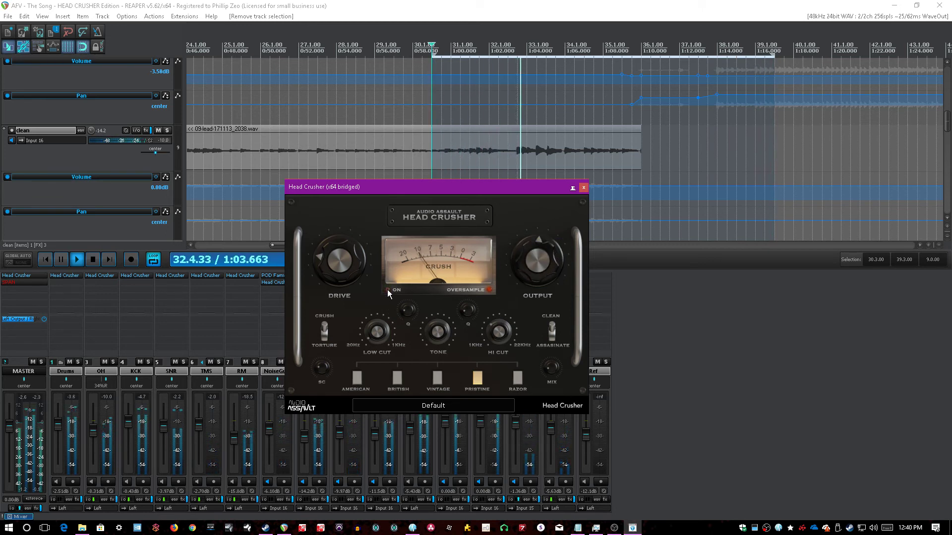
pyautogui.moveTo(378, 332)
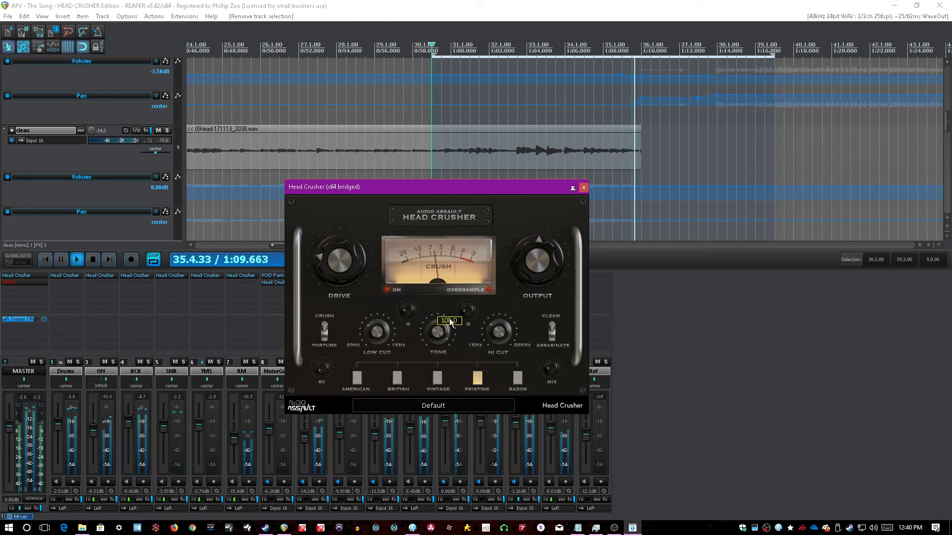
# - Lower the drive of the master's Head Crusher slightly and switch its saturation mode to Razor while the loop plays
pyautogui.moveTo(329, 228); pyautogui.dragTo(334, 247)
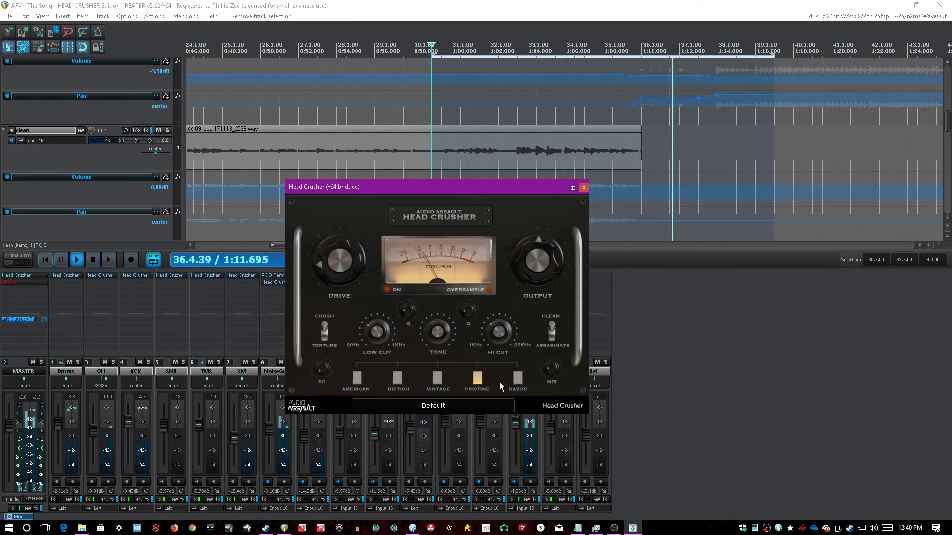
pyautogui.click(519, 382)
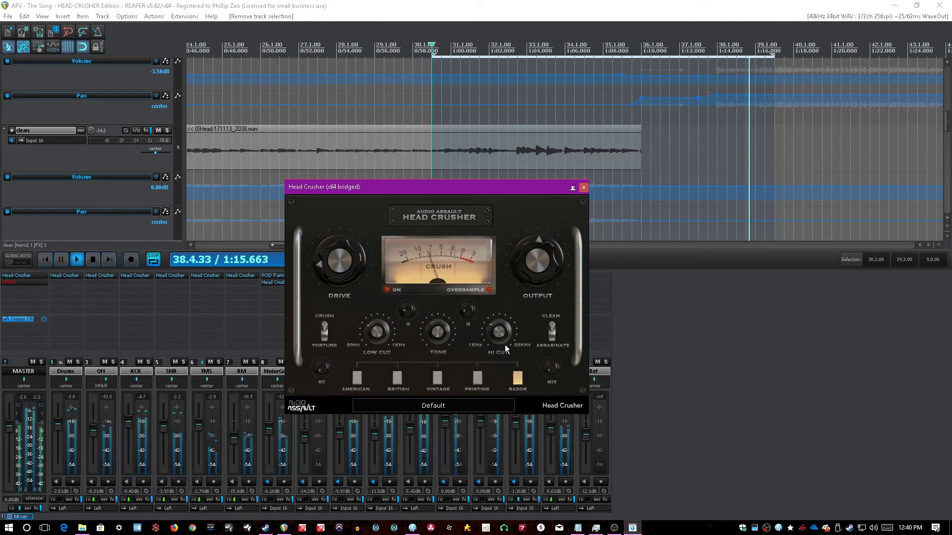
pyautogui.moveTo(471, 317); pyautogui.dragTo(438, 318)
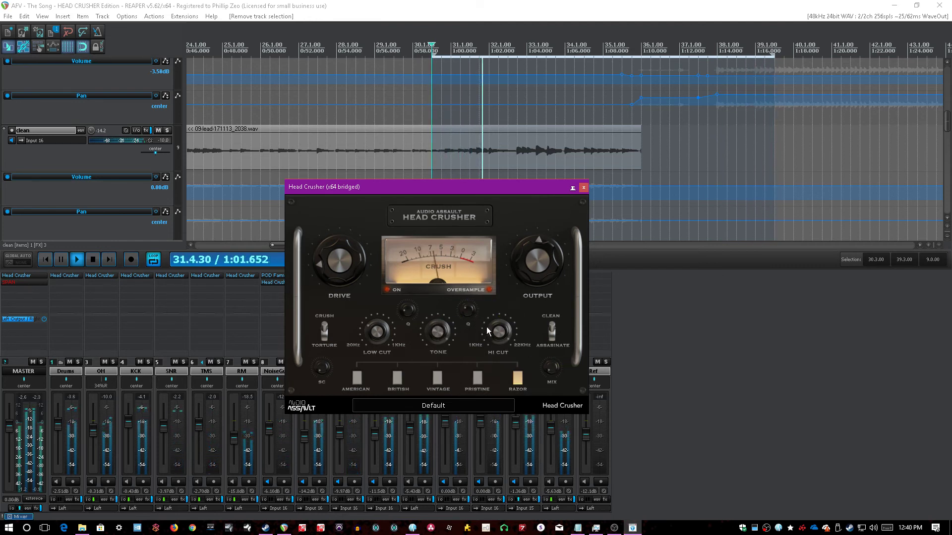
pyautogui.moveTo(468, 313)
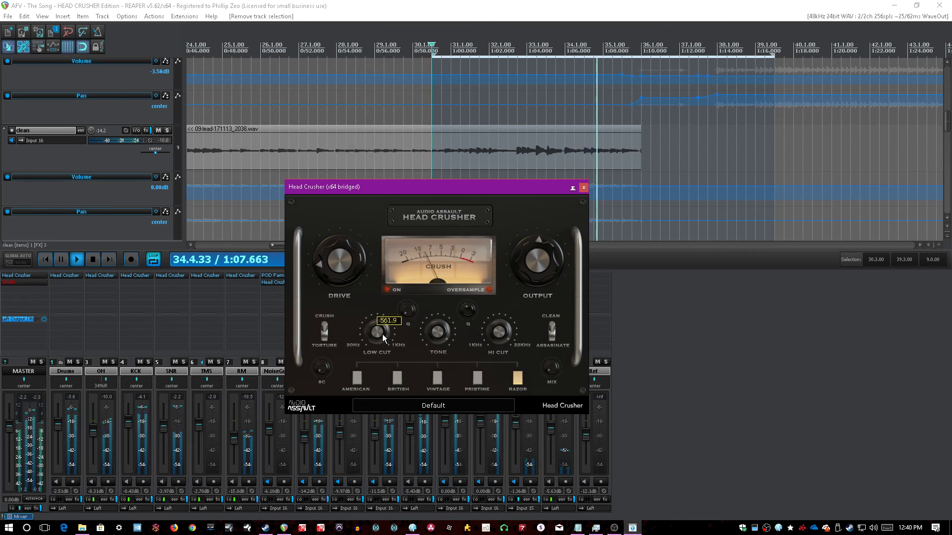
# - Compare the playing loop with Head Crusher's mix at about 23.21 and at 0.00
pyautogui.moveTo(548, 372)
pyautogui.moveTo(546, 369); pyautogui.dragTo(546, 364)
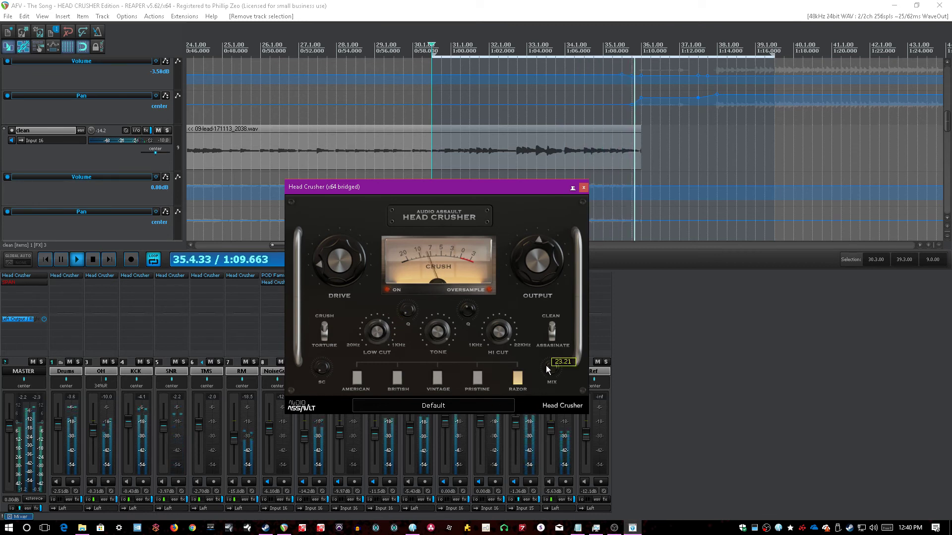
pyautogui.click(691, 397)
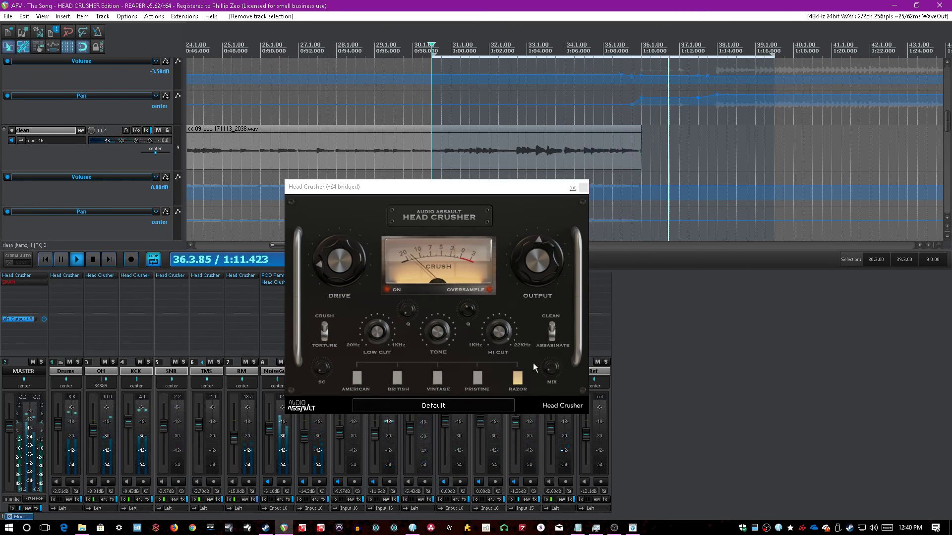
pyautogui.moveTo(545, 371); pyautogui.dragTo(545, 374)
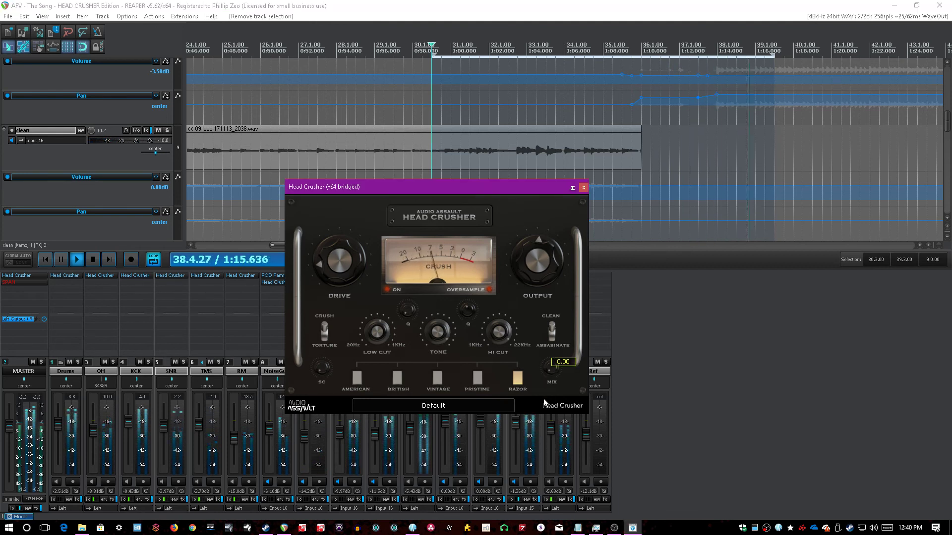
pyautogui.scroll(-10, 550, 372)
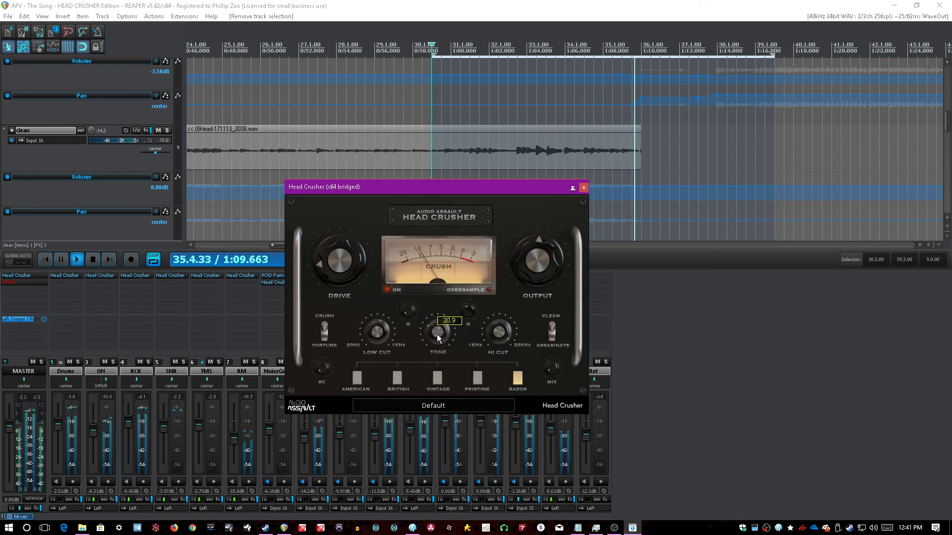
# - Raise Head Crusher's mix again, then fine-tune its tone and mix by ear over the playing loop
pyautogui.moveTo(559, 371); pyautogui.dragTo(554, 364)
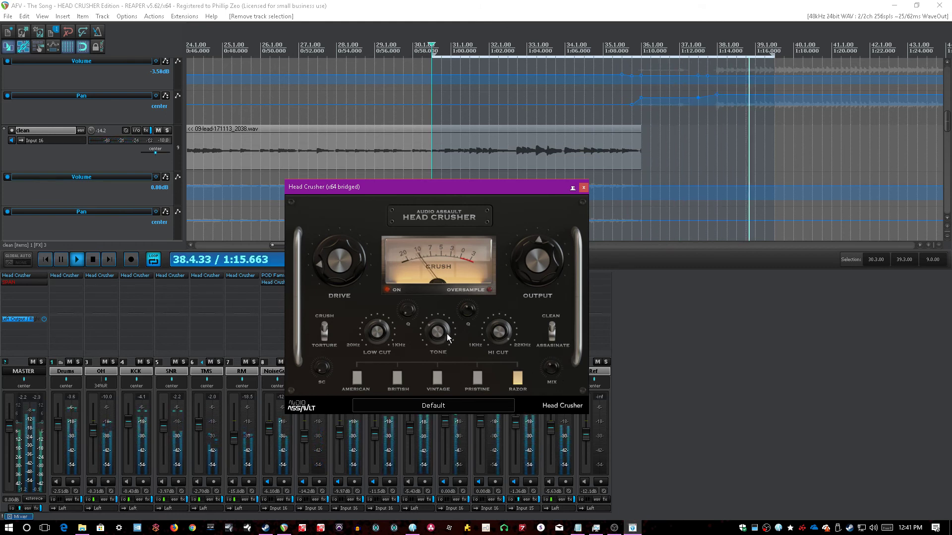
pyautogui.moveTo(450, 332)
pyautogui.moveTo(449, 328); pyautogui.dragTo(447, 322)
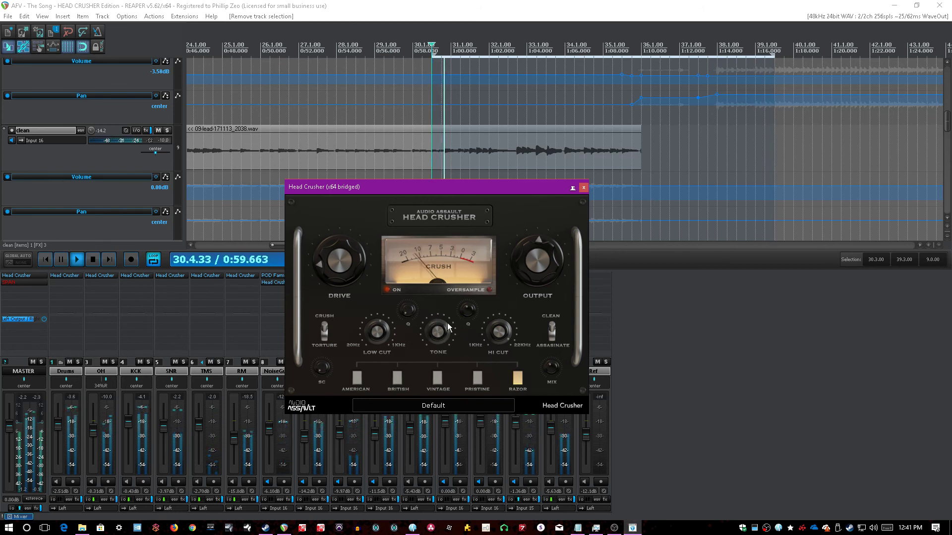
pyautogui.moveTo(552, 368); pyautogui.dragTo(552, 376)
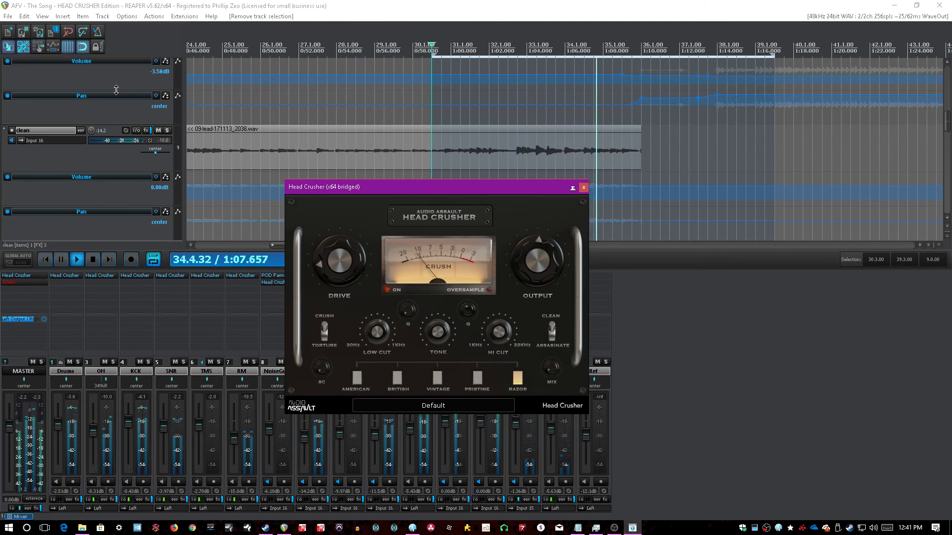
# - Save the project and close the master's Head Crusher window
pyautogui.click(38, 32)
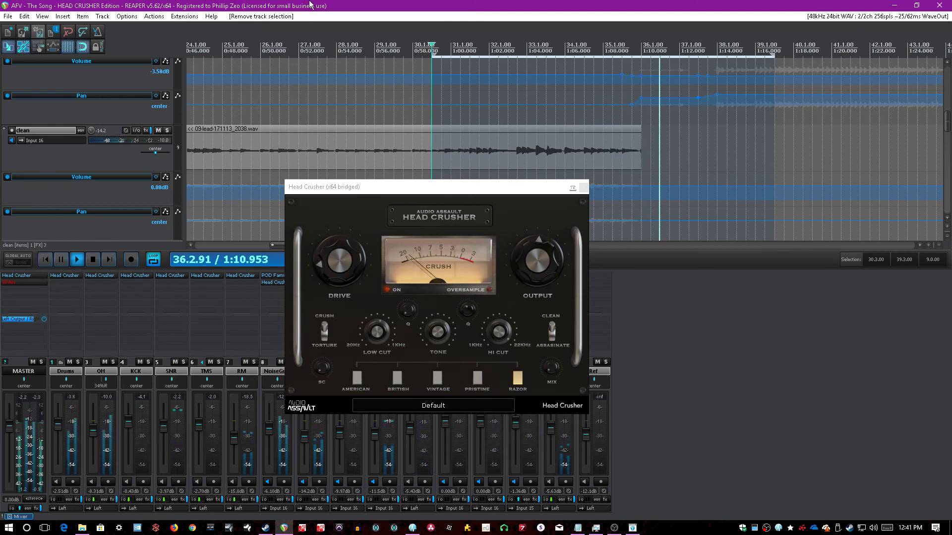
pyautogui.click(583, 196)
pyautogui.click(584, 188)
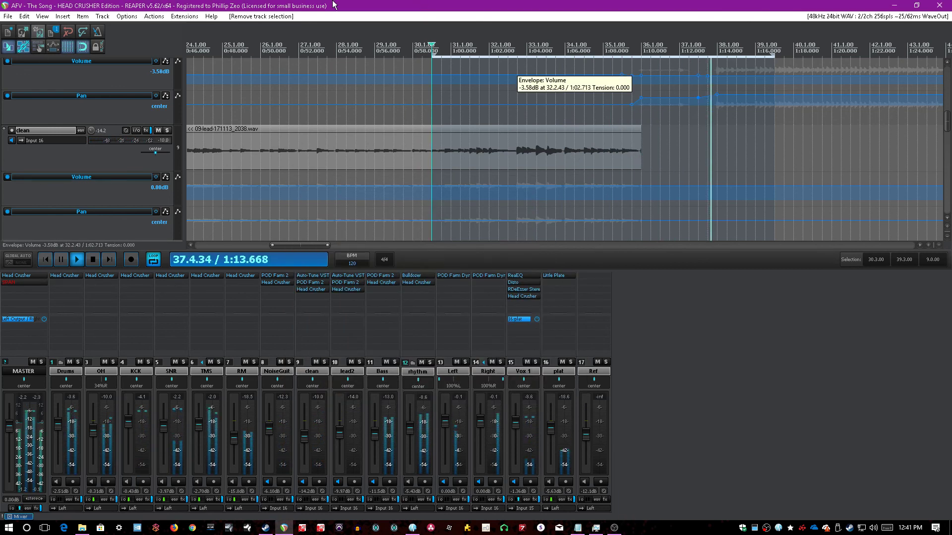
# - Stop the looped playback and save the project again
pyautogui.press('space')
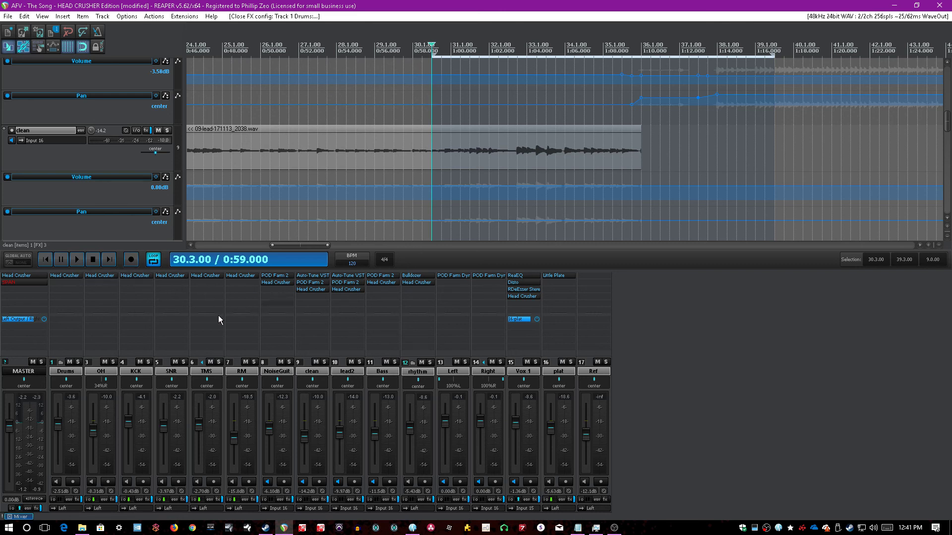
pyautogui.click(764, 398)
pyautogui.hotkey('ctrl', 's')
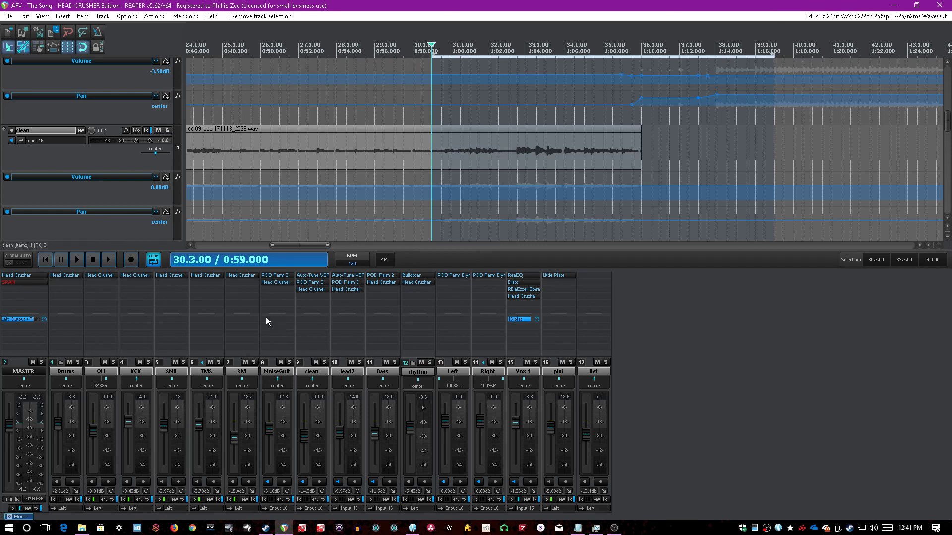
# - Open Head Crusher on the RM track, examine its saturation modes and settings, and close it
pyautogui.click(238, 276)
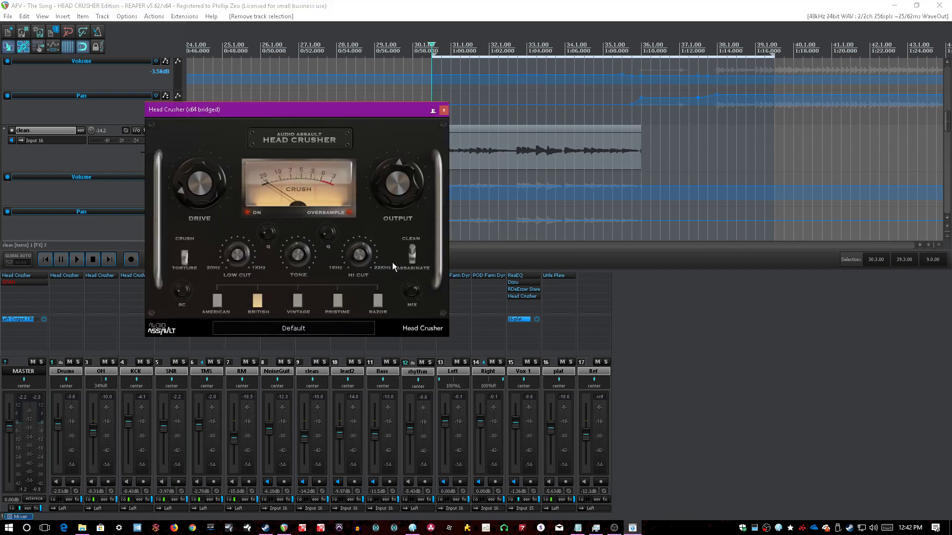
pyautogui.moveTo(415, 111); pyautogui.dragTo(526, 146)
pyautogui.click(448, 11)
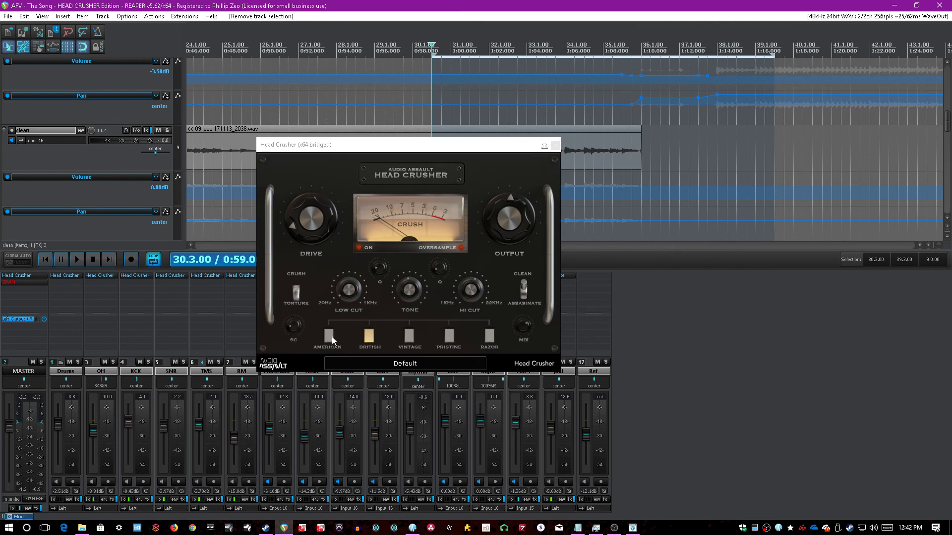
pyautogui.click(554, 145)
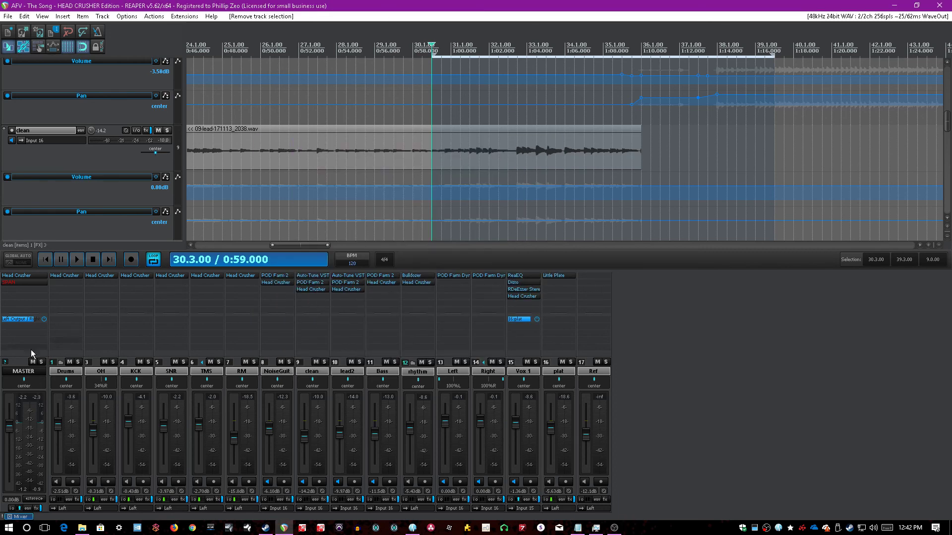